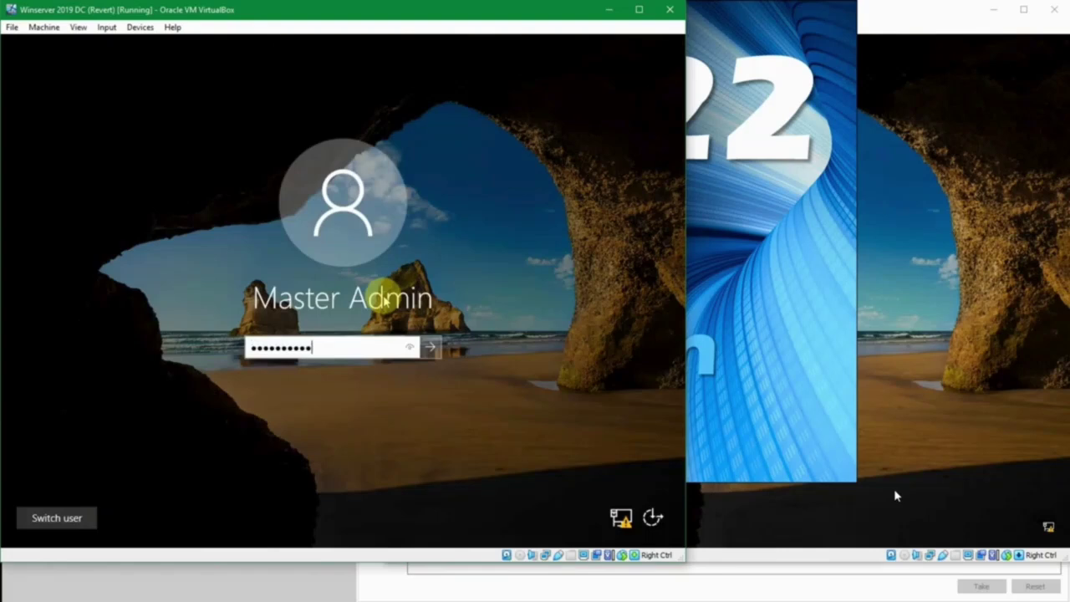
Sign in to the Windows Server 2019 domain controller and open Group Policy Management
key("Return")
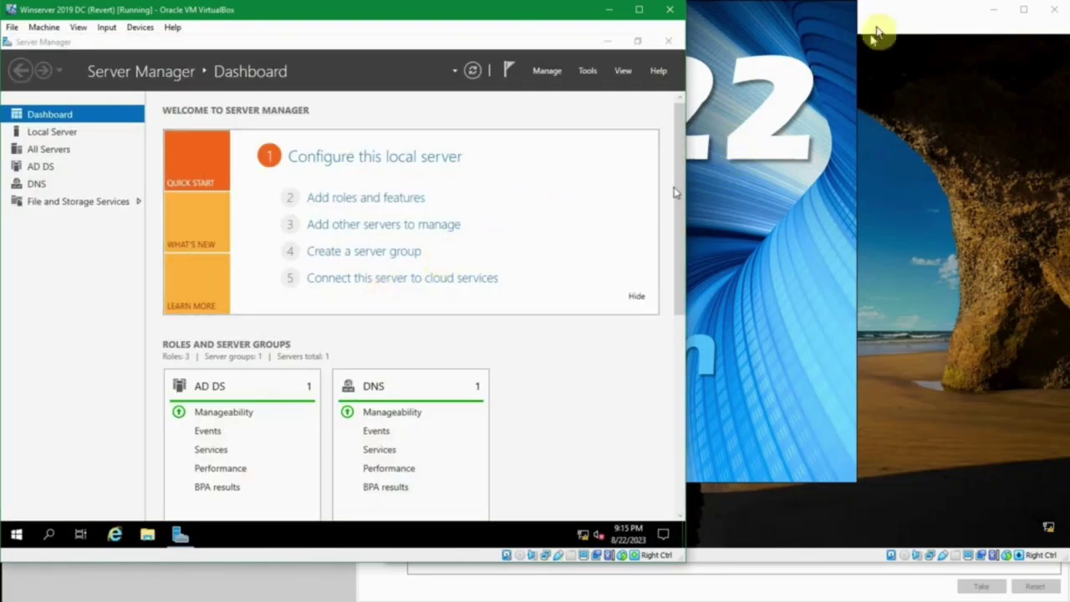
left_click(878, 15)
left_click(305, 12)
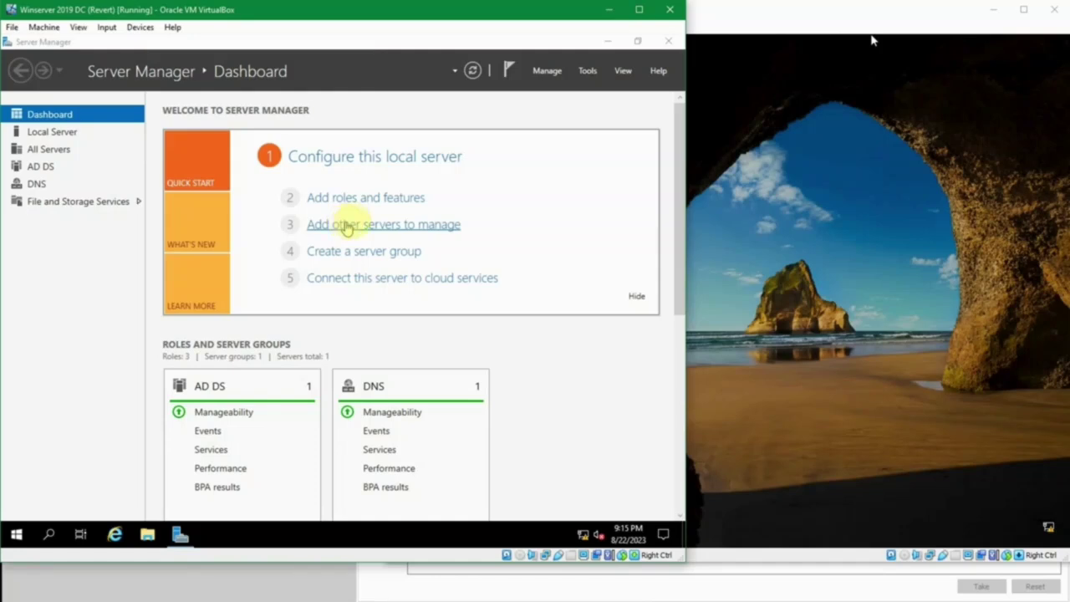
left_click(588, 72)
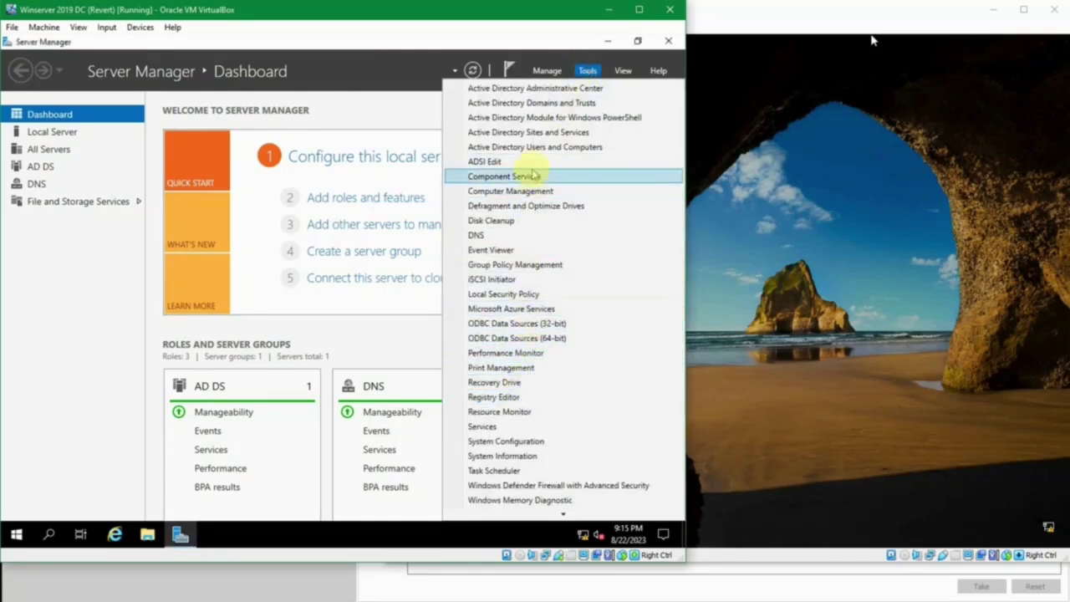
left_click(527, 265)
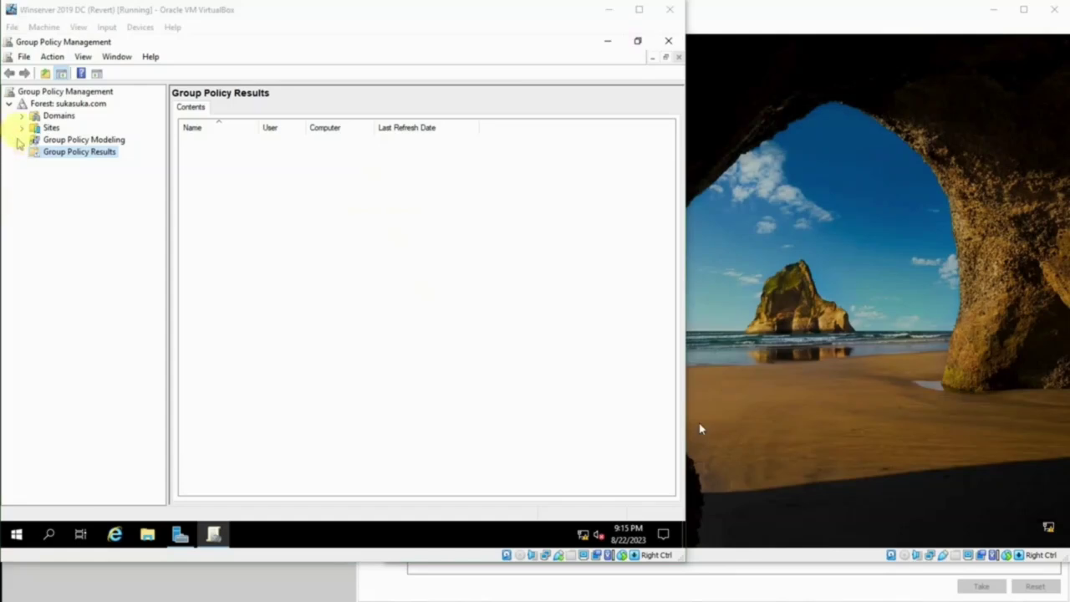
Create a GPO named Disable Firewall in the Group Policy Objects container of the sukasuka.com domain
left_click(22, 115)
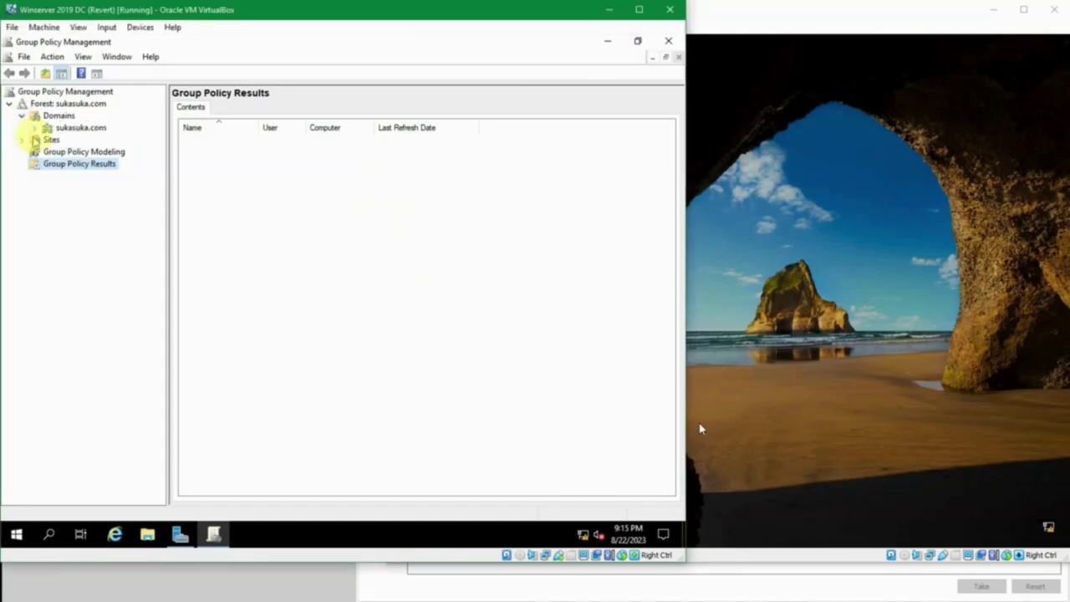
left_click(35, 139)
left_click(35, 127)
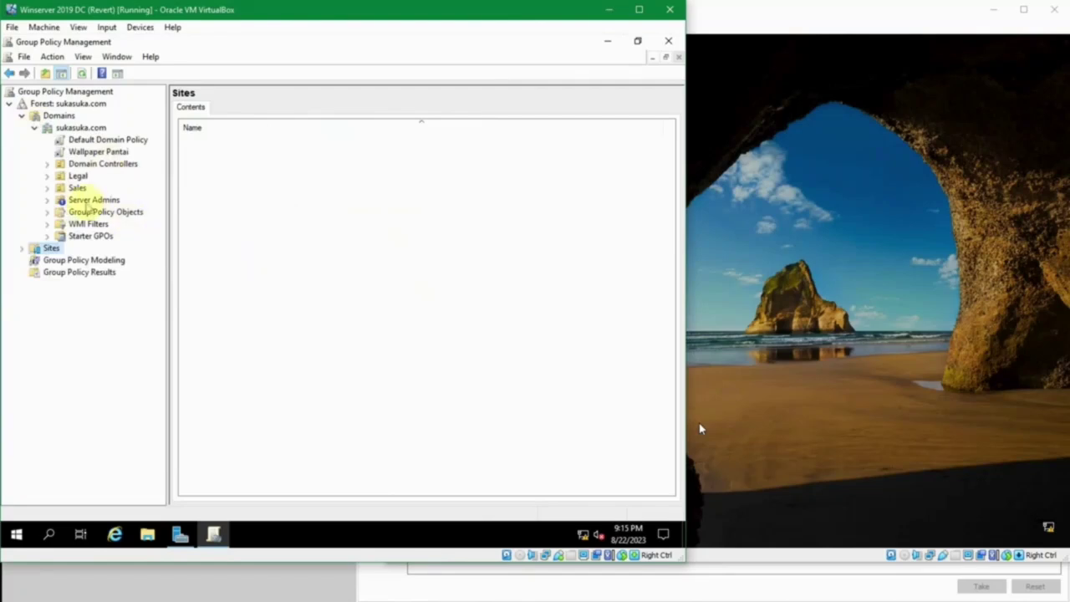
left_click(86, 213)
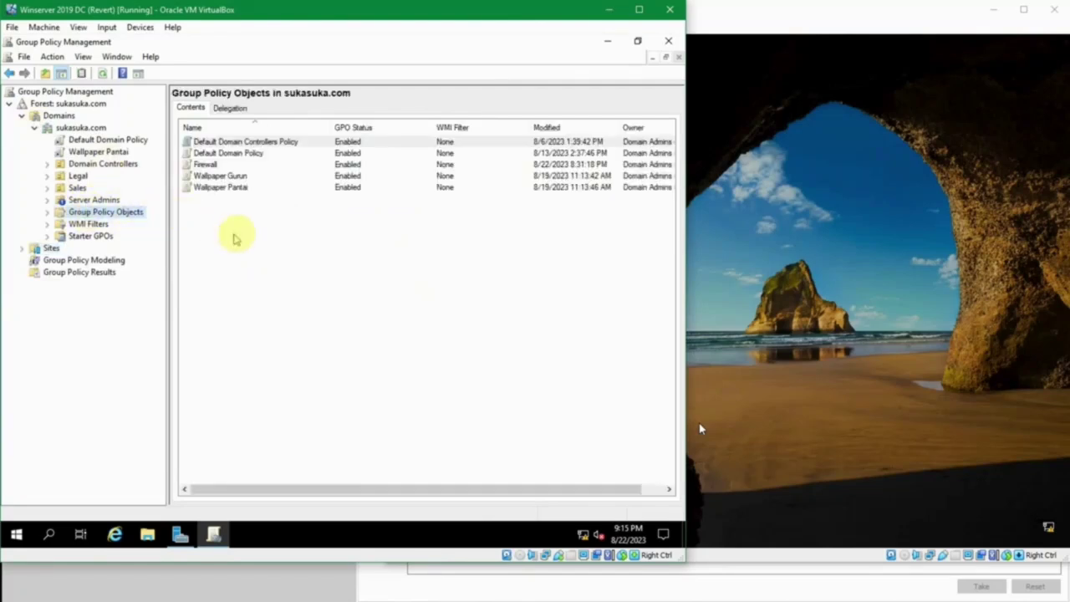
right_click(238, 238)
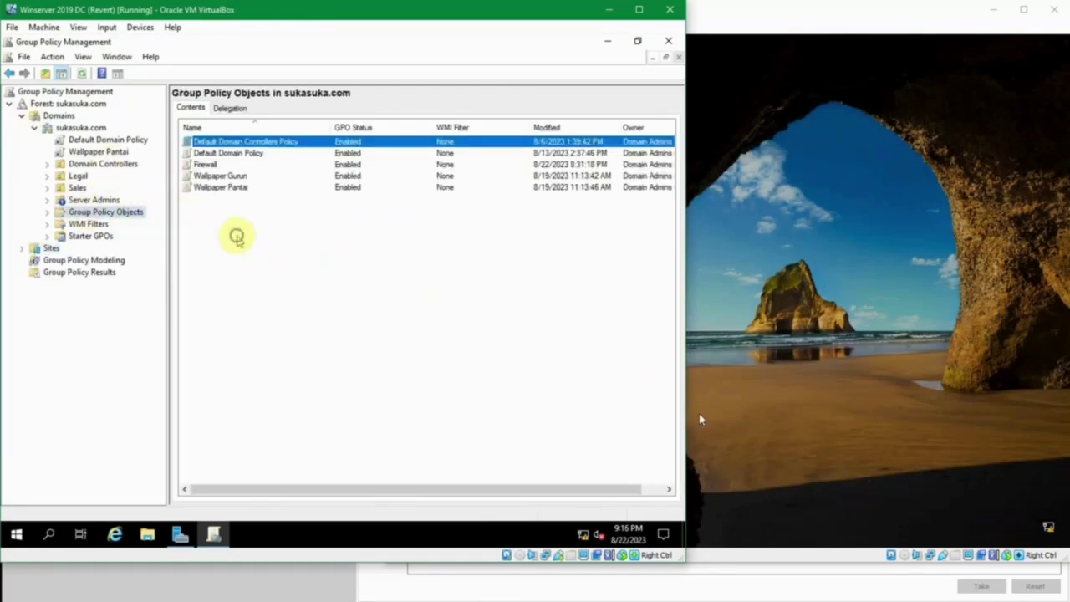
left_click(269, 245)
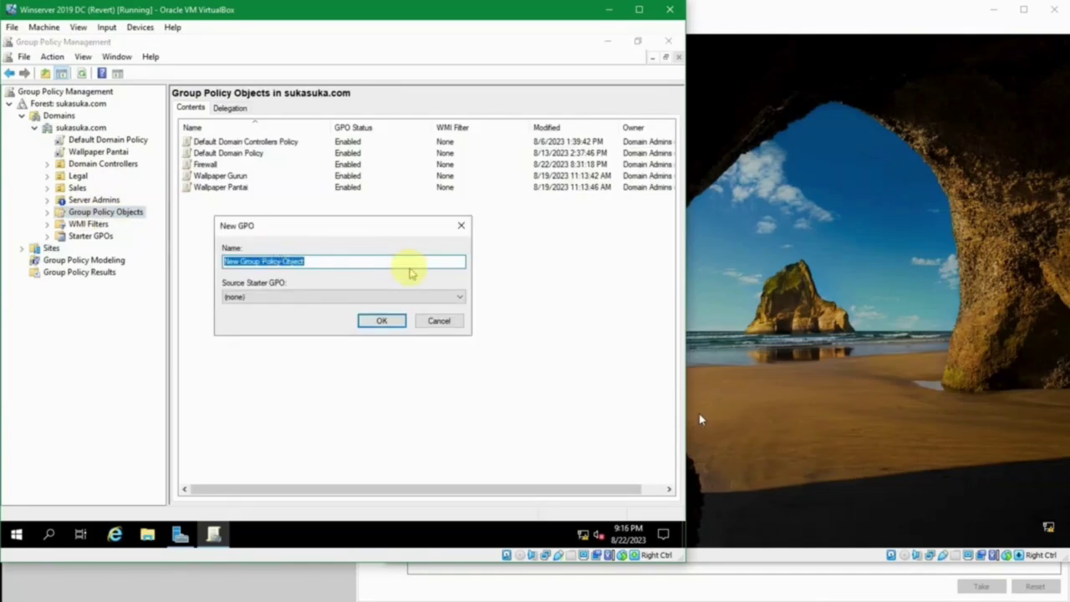
type("Disable Firewall")
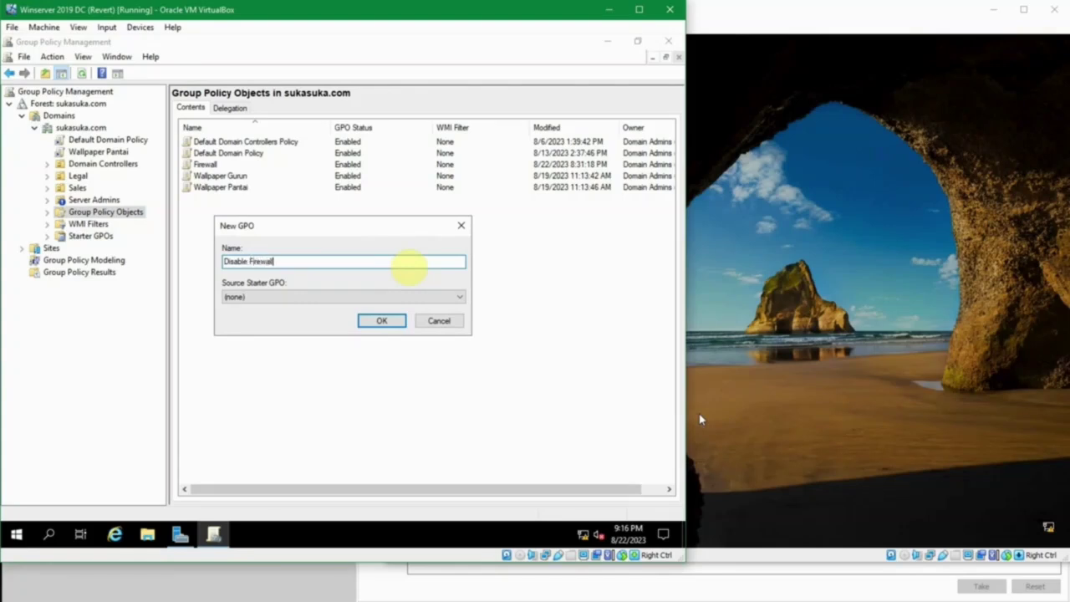
key("Return")
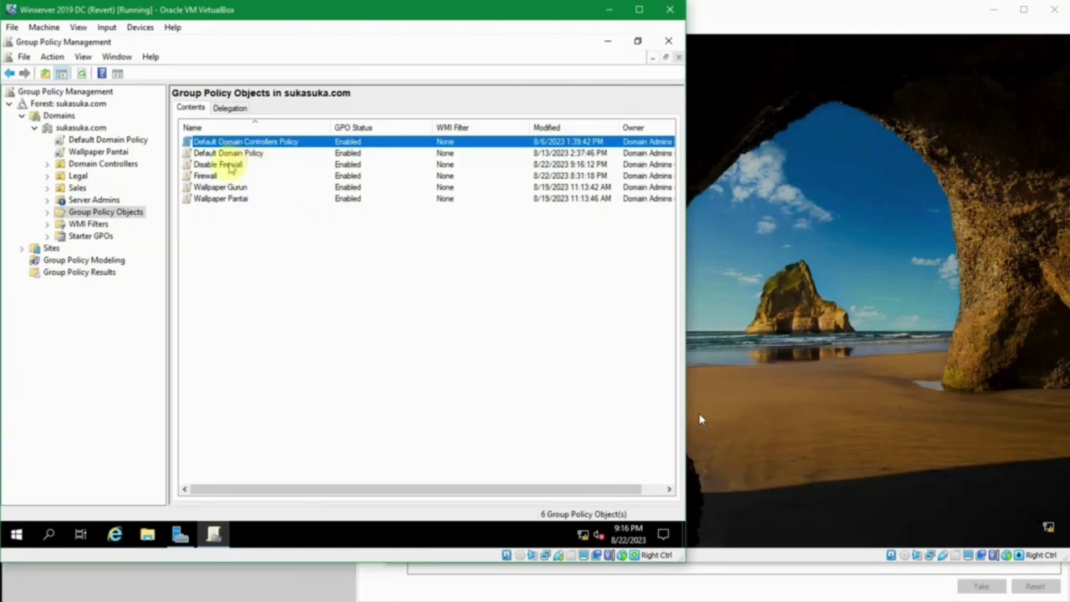
Open the Disable Firewall GPO for editing and maximize its editor window
left_click(230, 169)
right_click(231, 167)
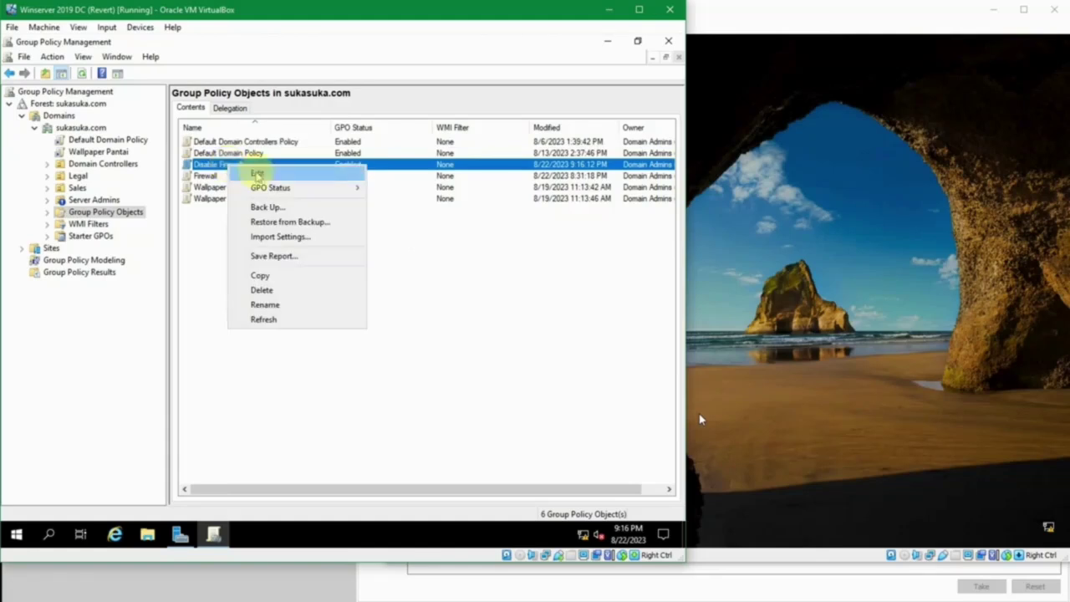
left_click(258, 173)
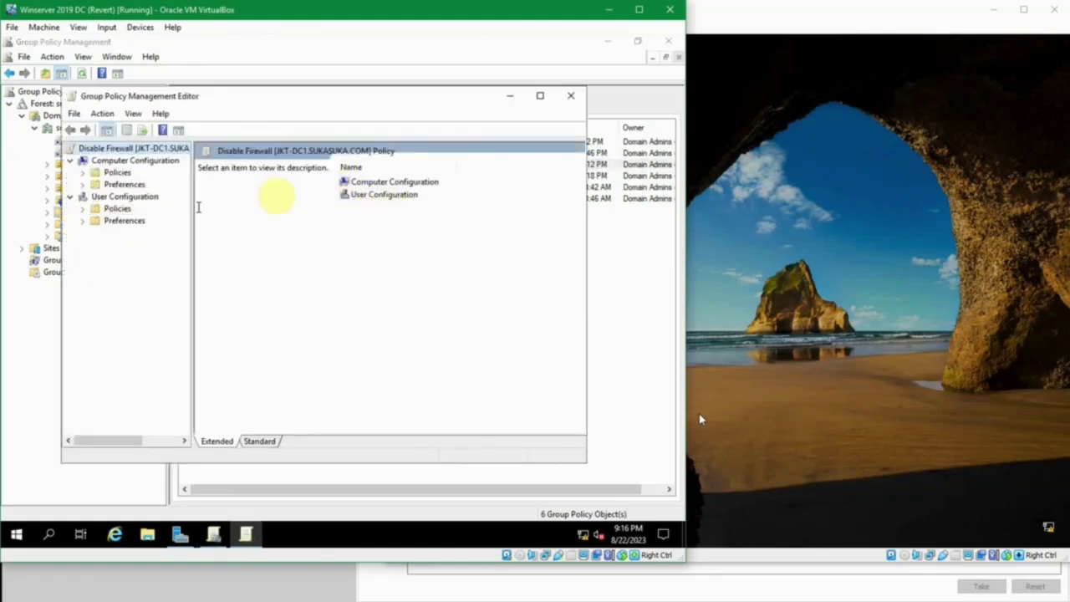
left_click(540, 97)
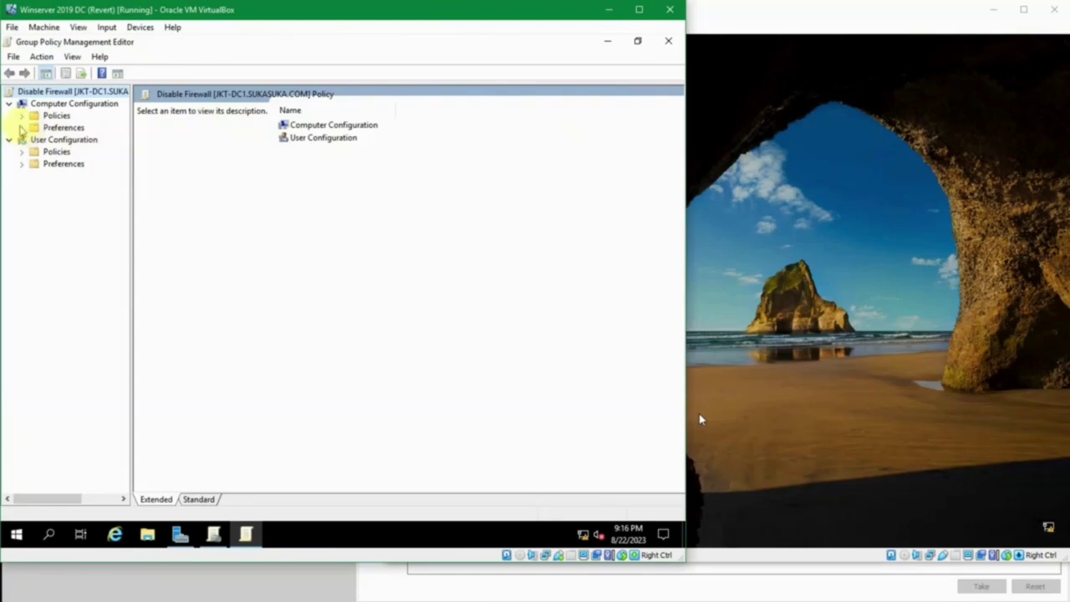
Expand the computer policies' Windows security settings down to Windows Defender Firewall with Advanced Security, widening the tree to show full names
left_click(21, 127)
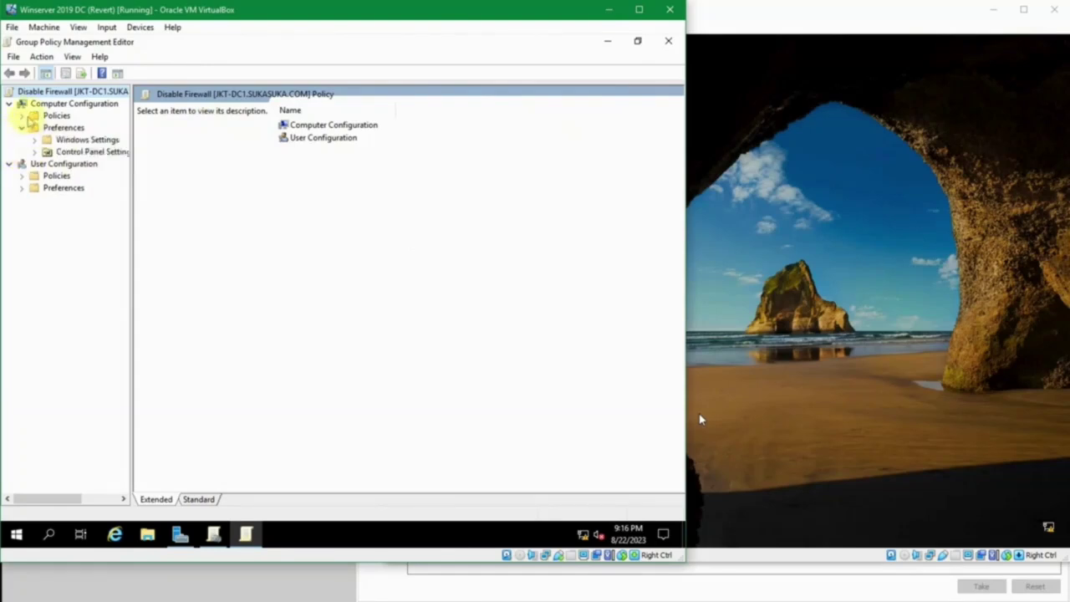
left_click(22, 117)
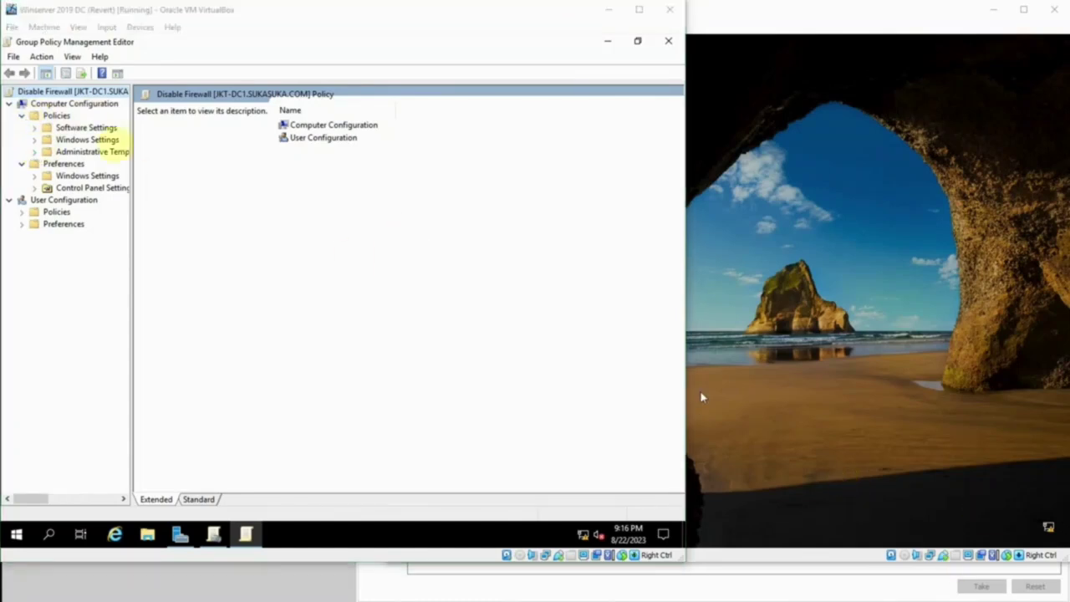
left_click(33, 141)
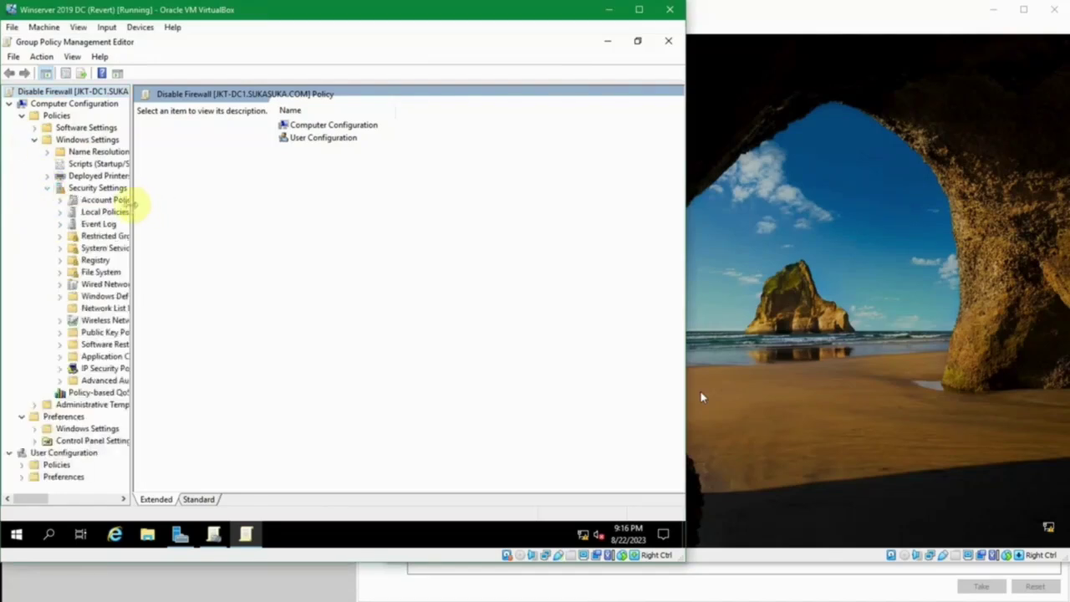
left_click_drag(132, 205, 253, 223)
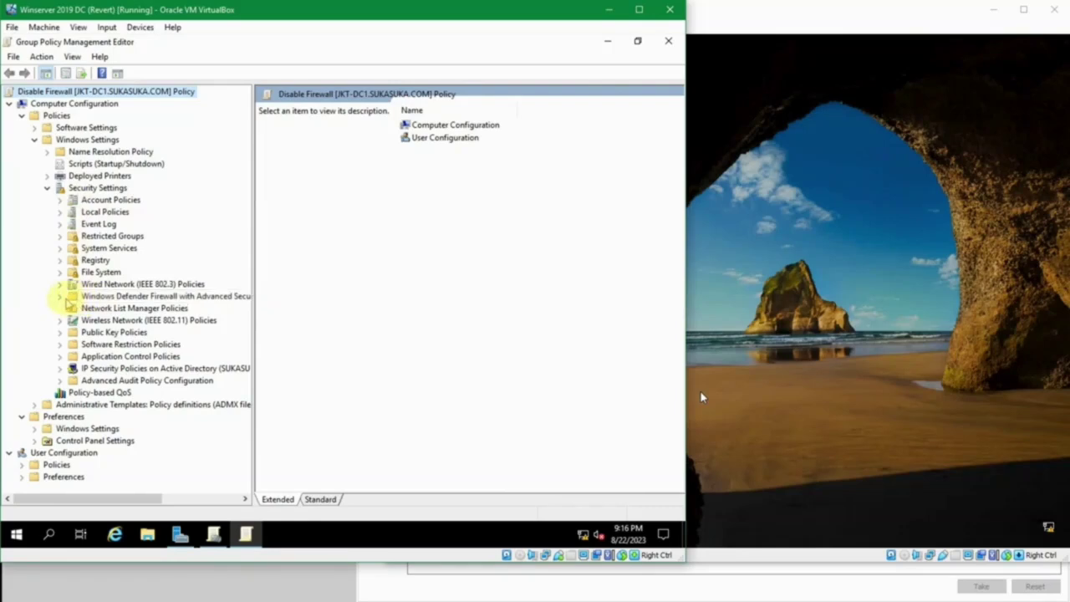
left_click(60, 297)
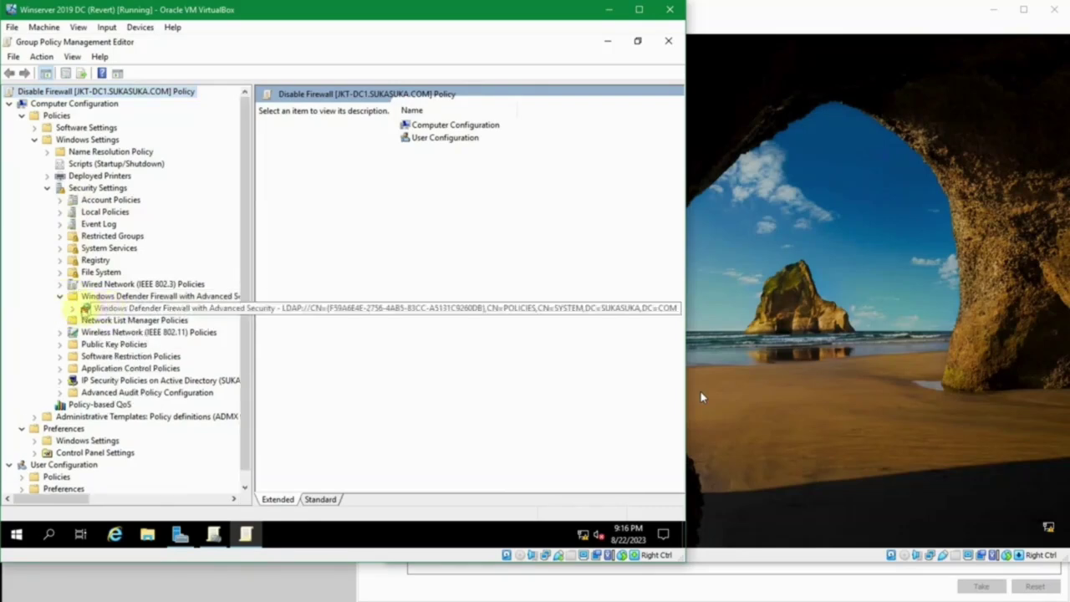
left_click(73, 309)
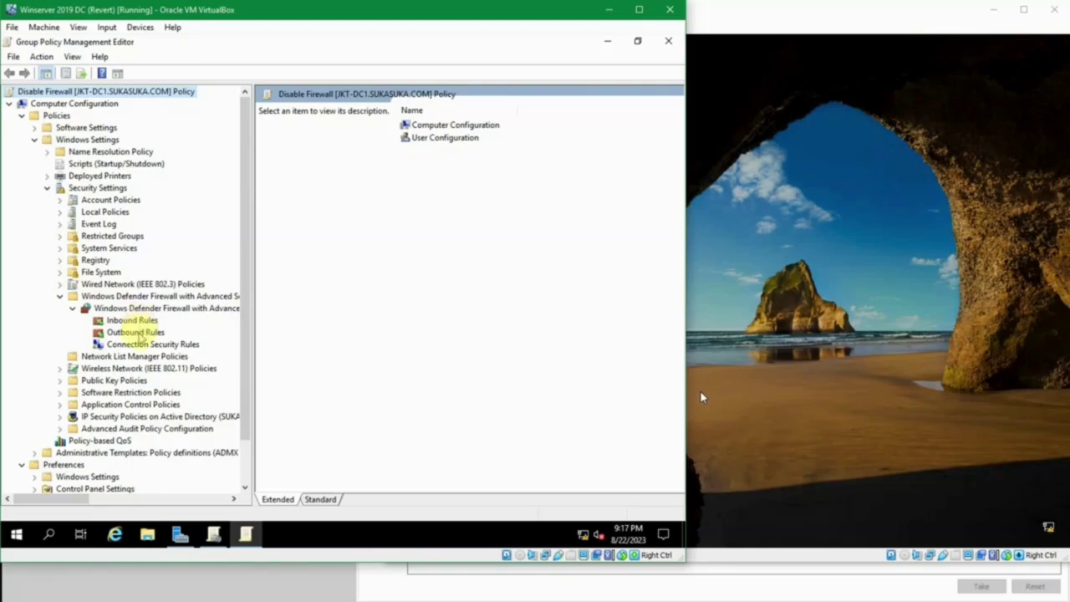
Look through the GPO's Connection Security Rules, Inbound Rules and Outbound Rules under Windows Defender Firewall
left_click(142, 344)
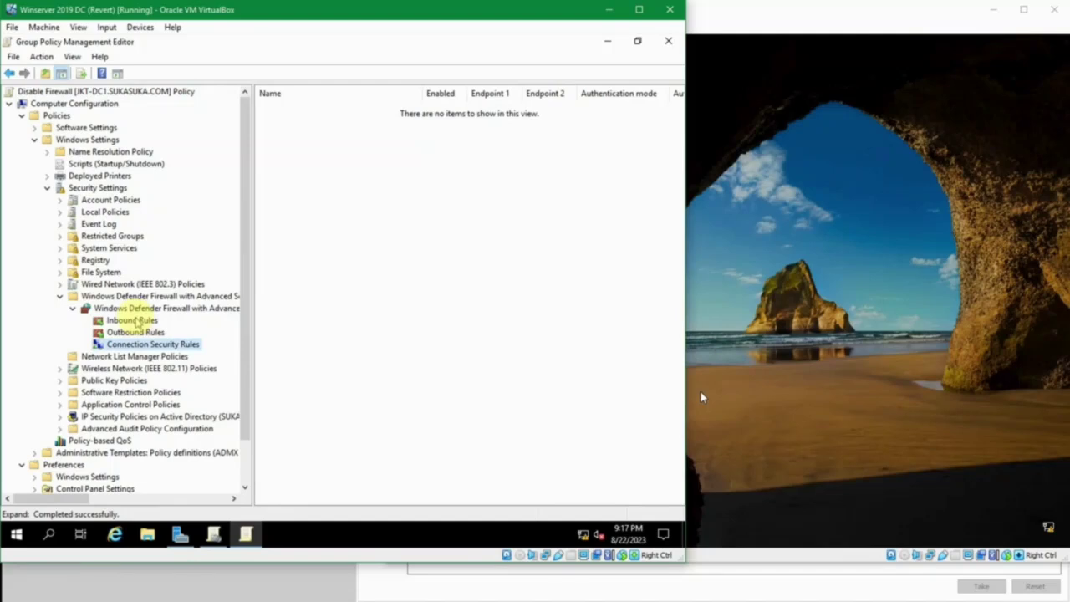
left_click(133, 321)
left_click(136, 332)
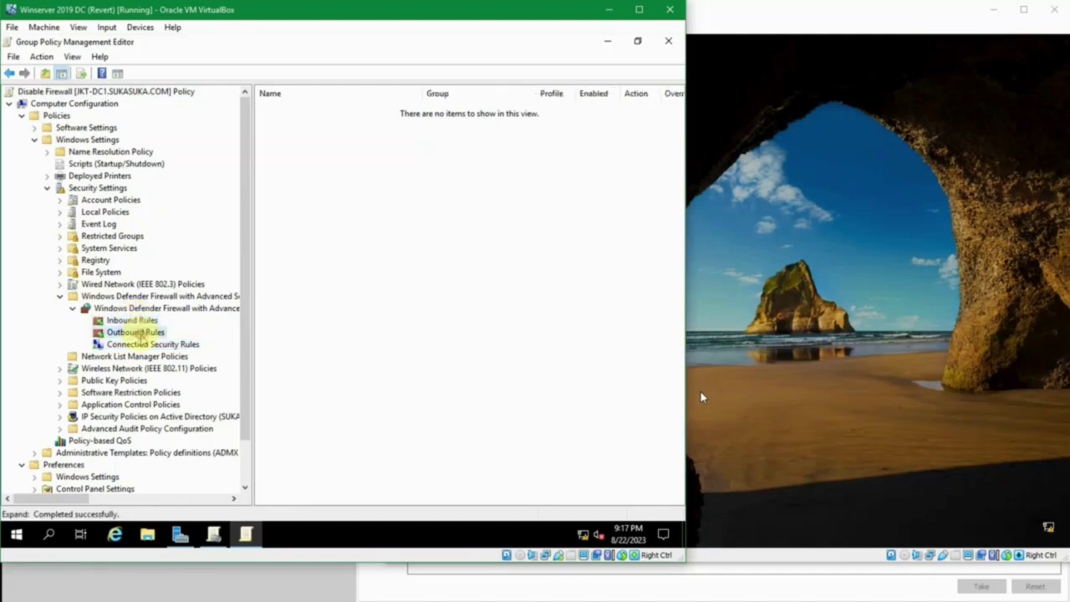
left_click(142, 345)
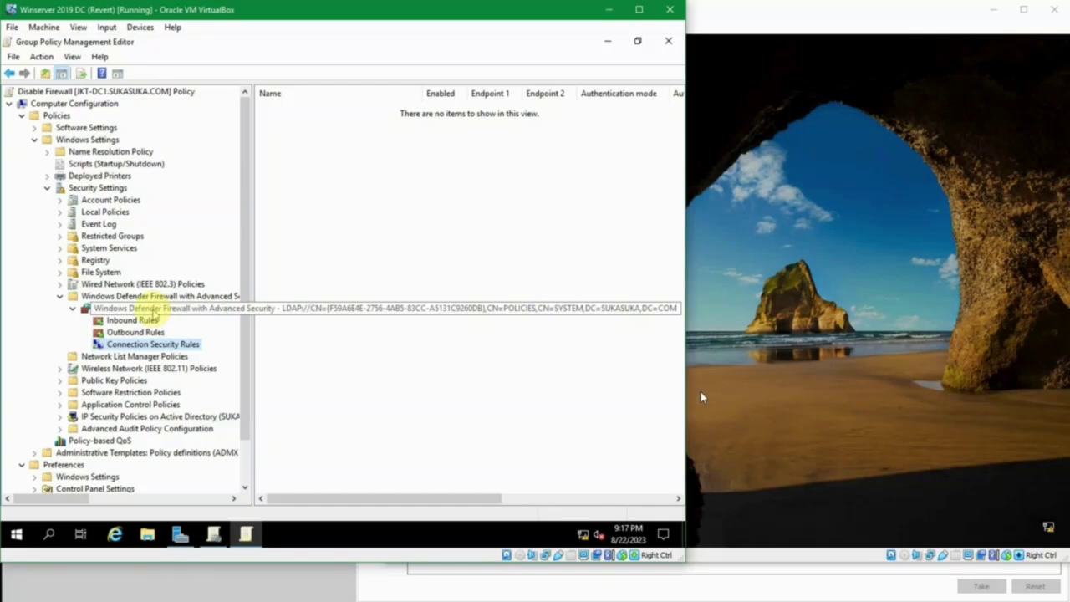
right_click(155, 311)
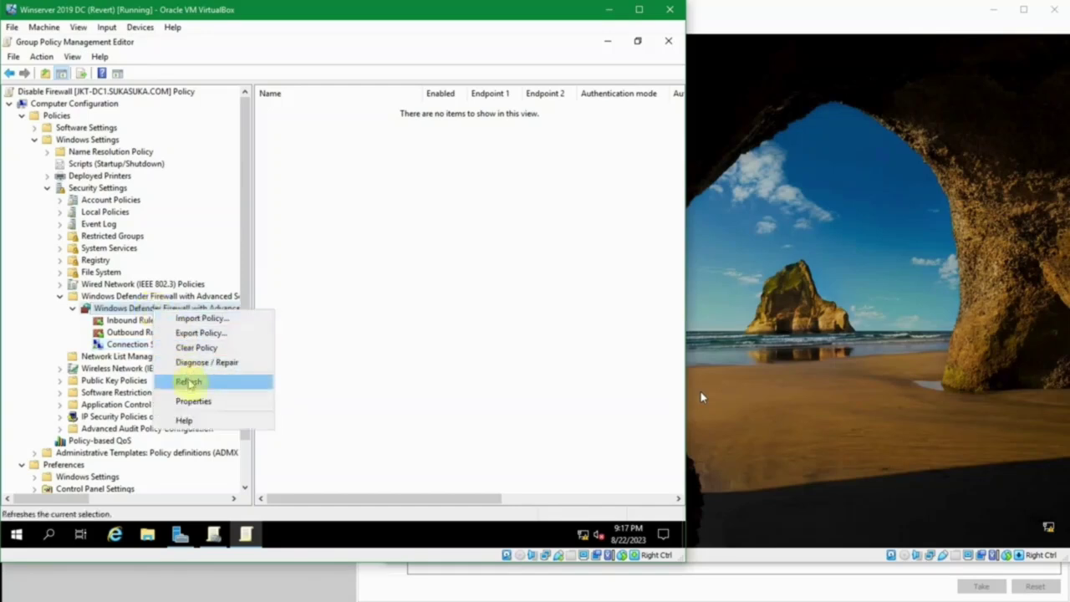
left_click(197, 402)
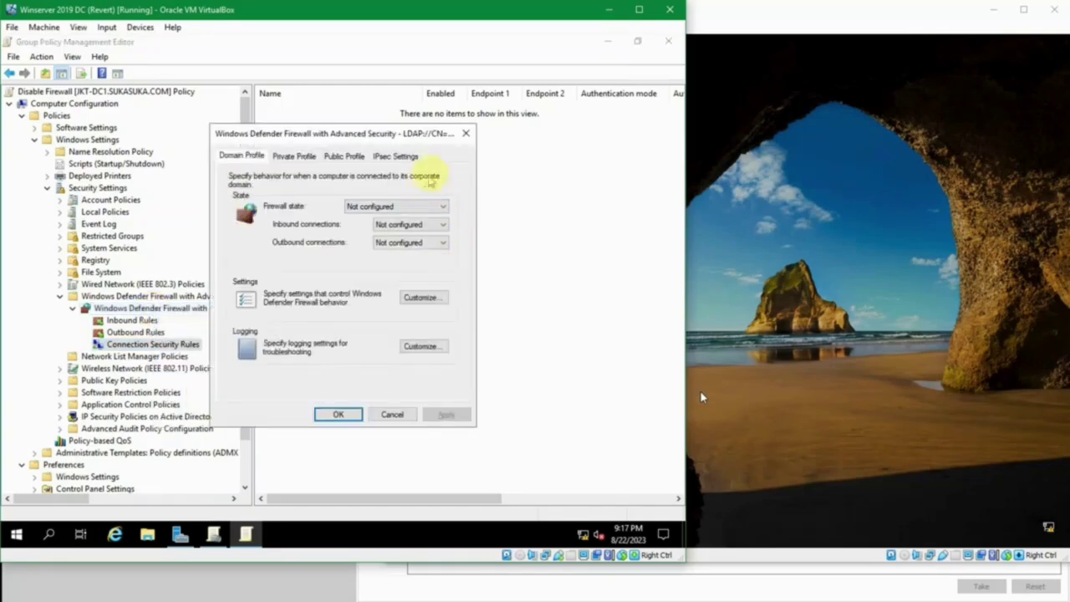
left_click(466, 133)
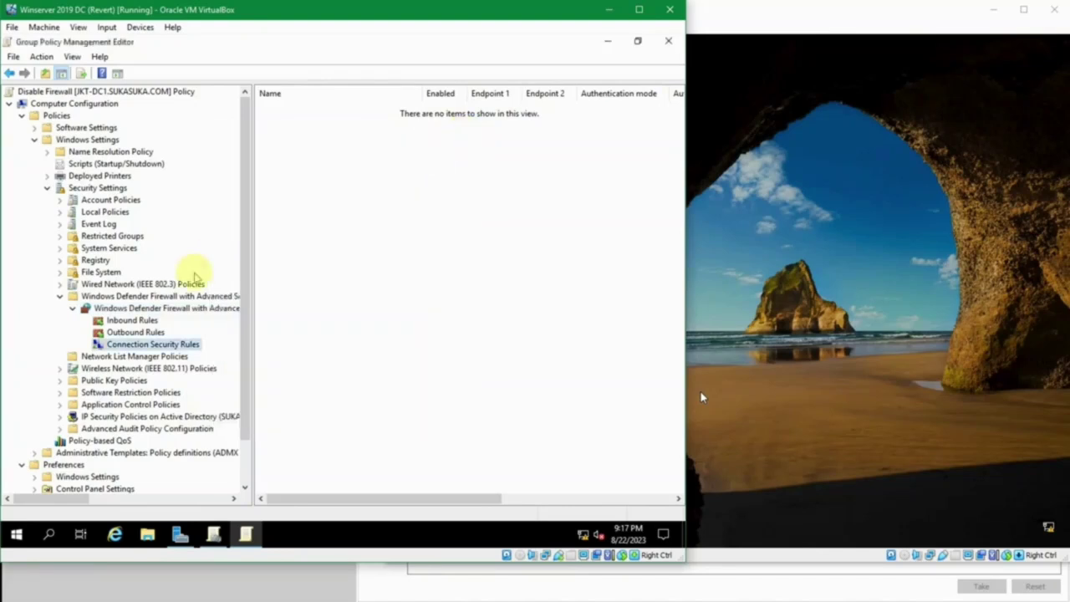
Show the overview of the GPO's Windows Defender Firewall and open Windows Defender Firewall Properties
left_click(179, 309)
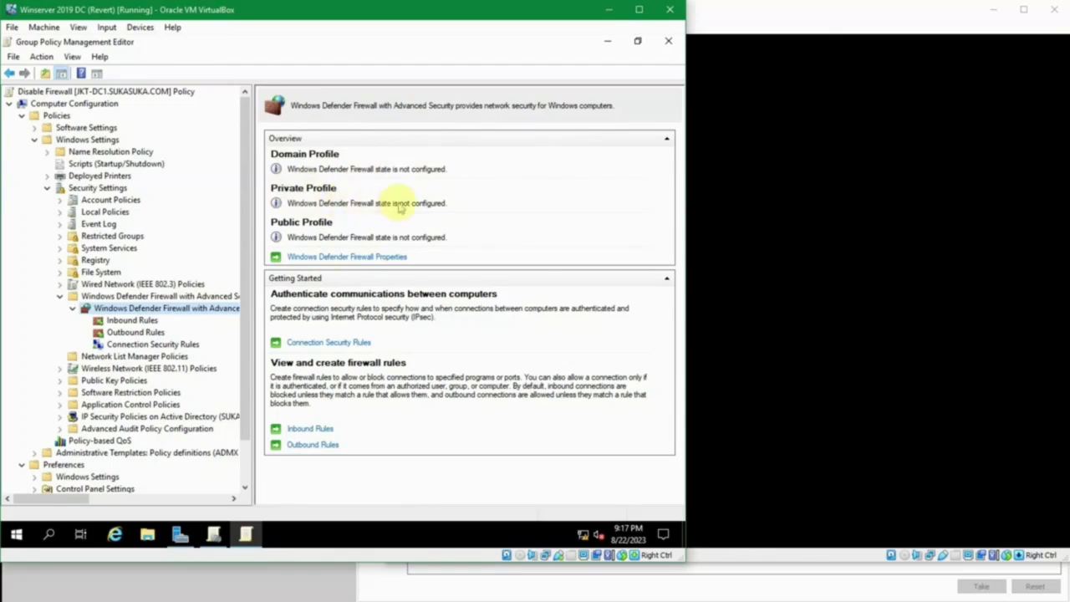
left_click(372, 258)
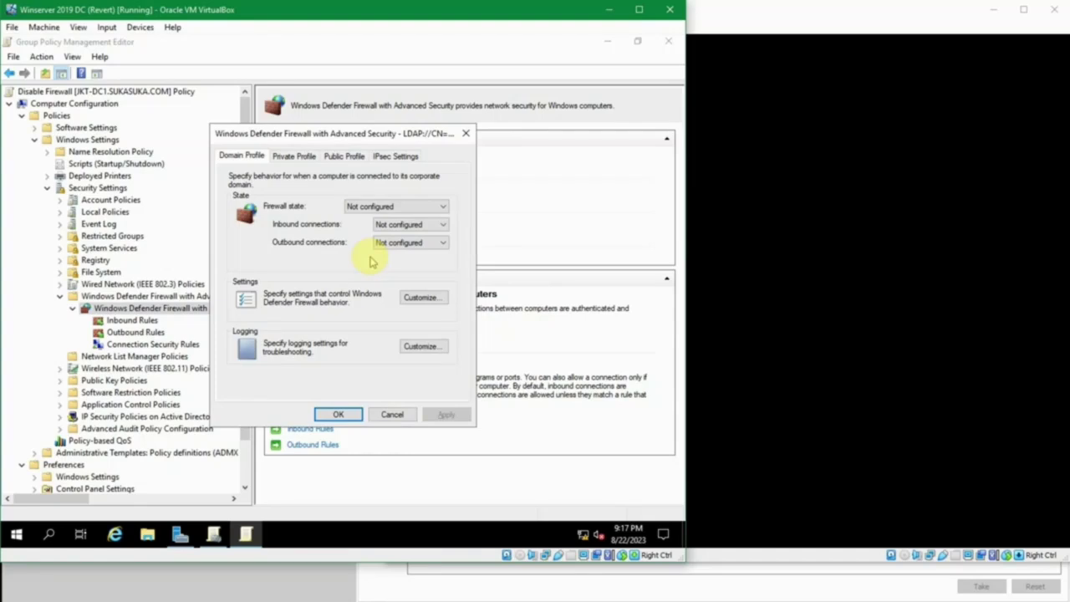
left_click(392, 414)
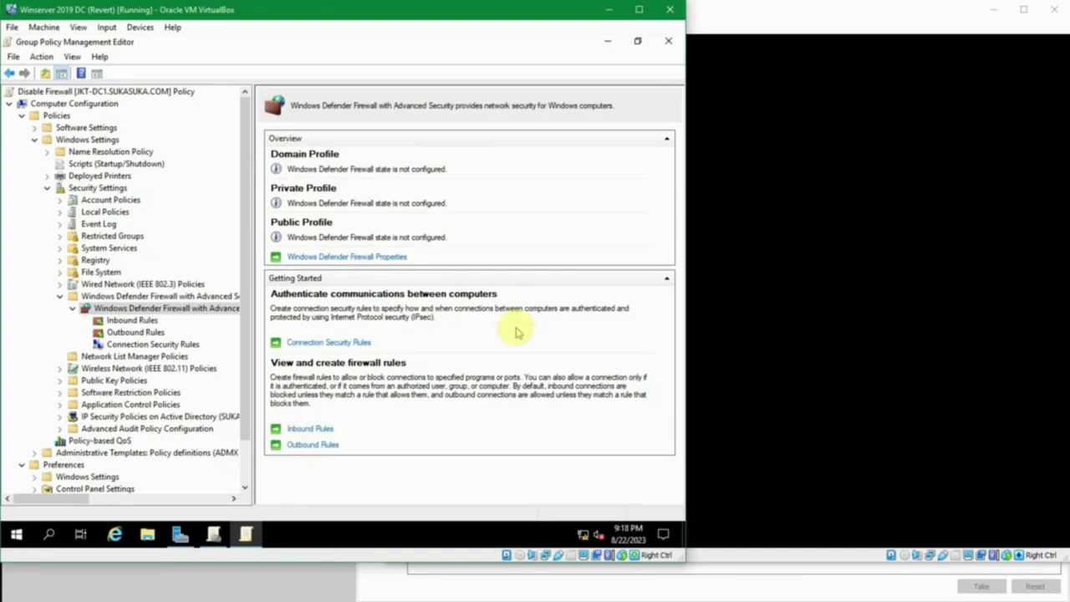
left_click(322, 257)
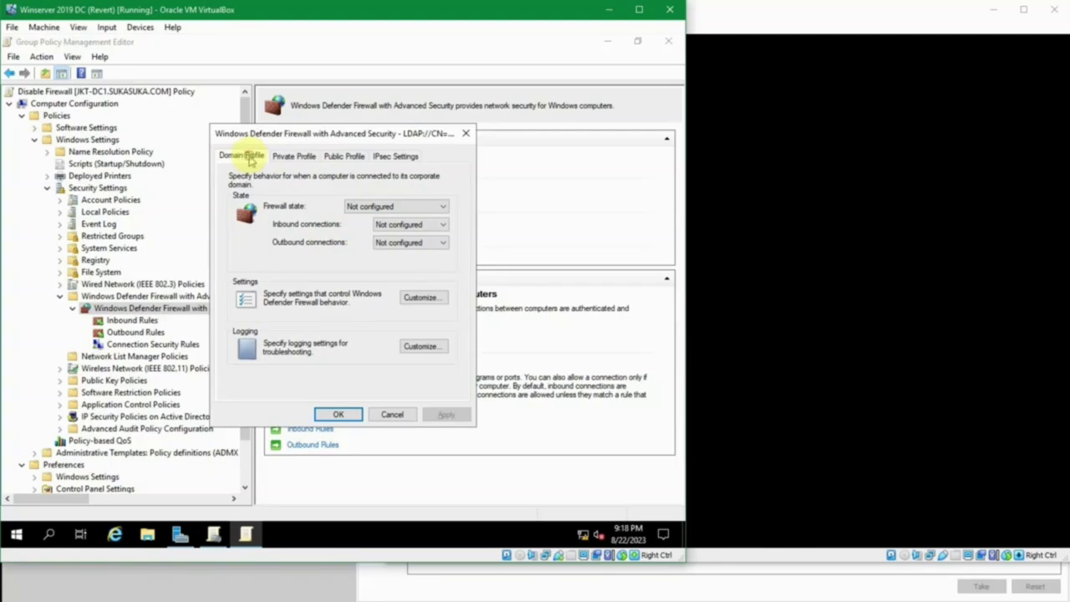
Examine the Private Profile, Public Profile, IPsec Settings and Domain Profile pages of the firewall properties
left_click(291, 156)
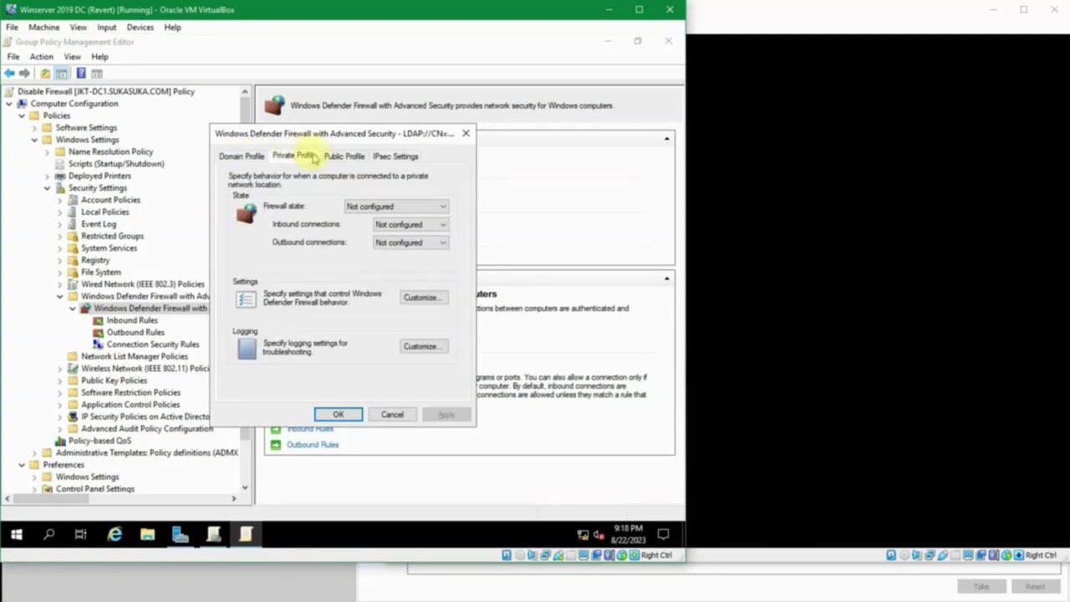
left_click(334, 159)
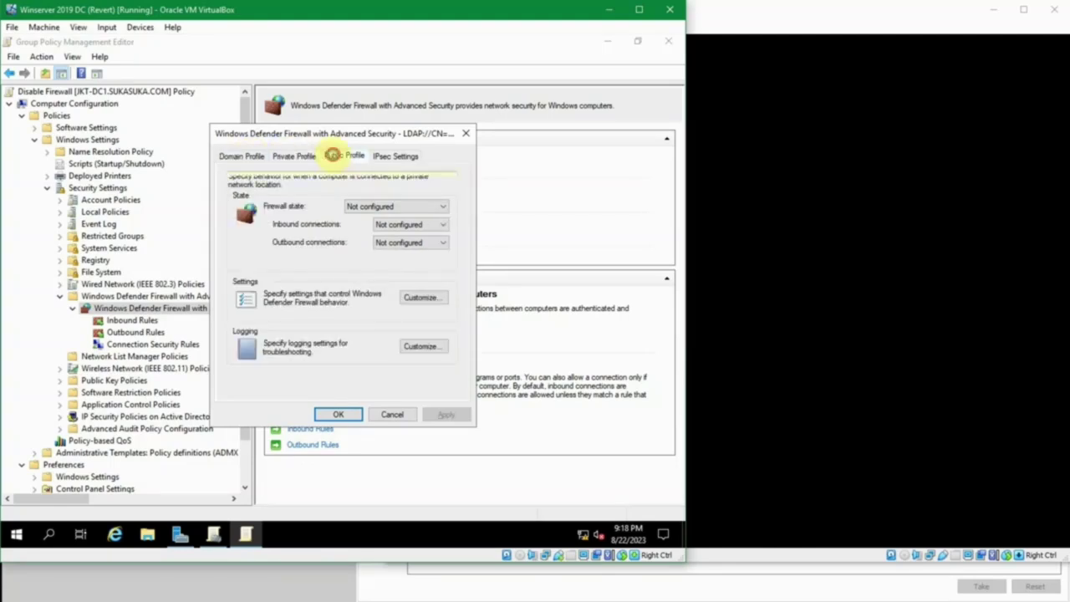
left_click(400, 161)
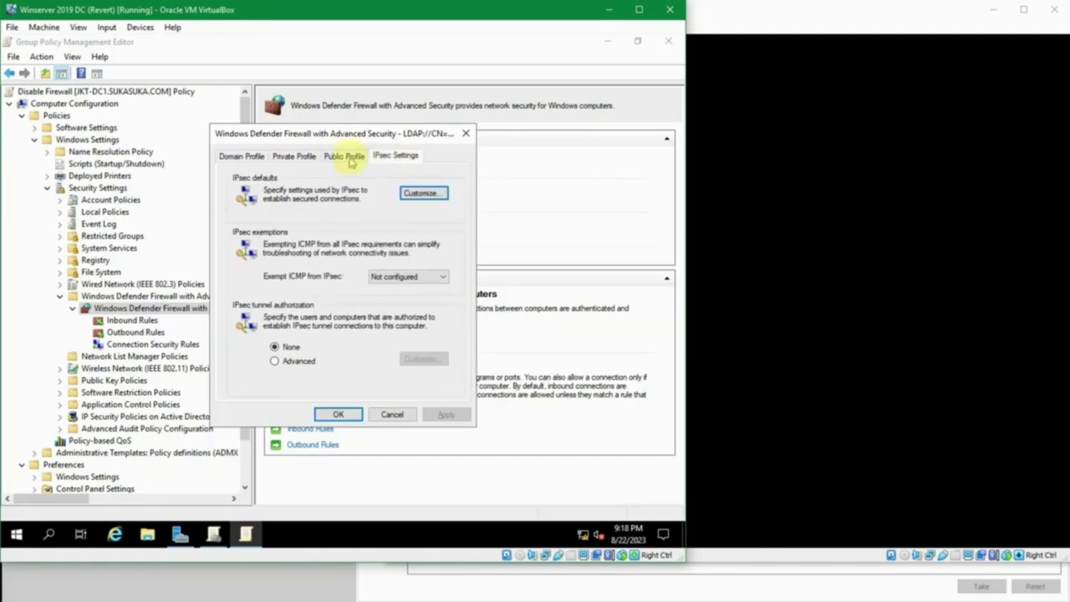
left_click(237, 159)
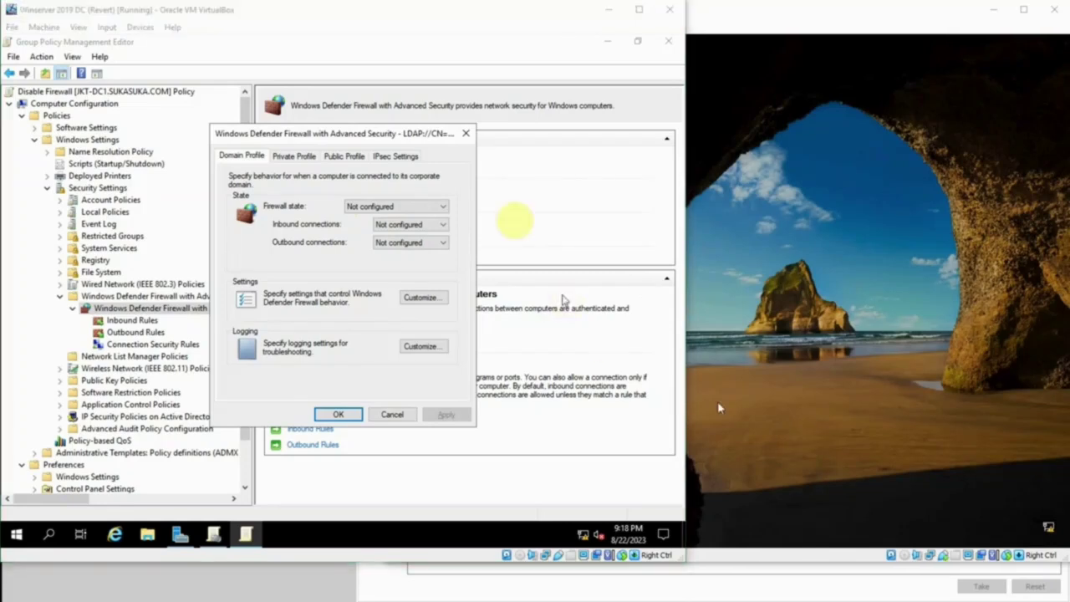
left_click(335, 140)
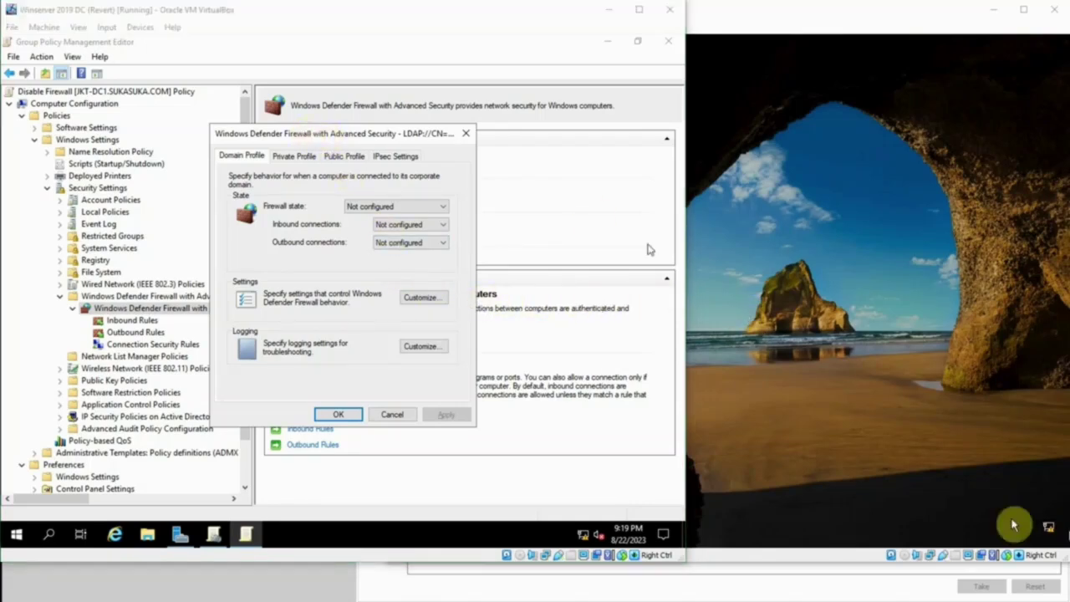
Set the Domain Profile's firewall state to Off, leave inbound and outbound connections not configured, and save the firewall properties
left_click(296, 137)
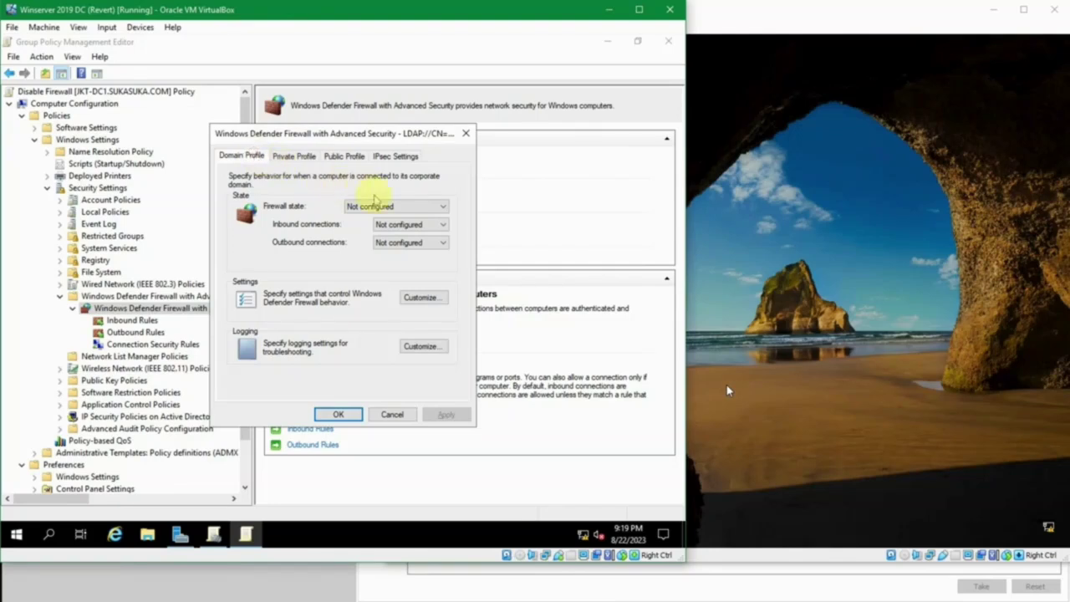
left_click(380, 207)
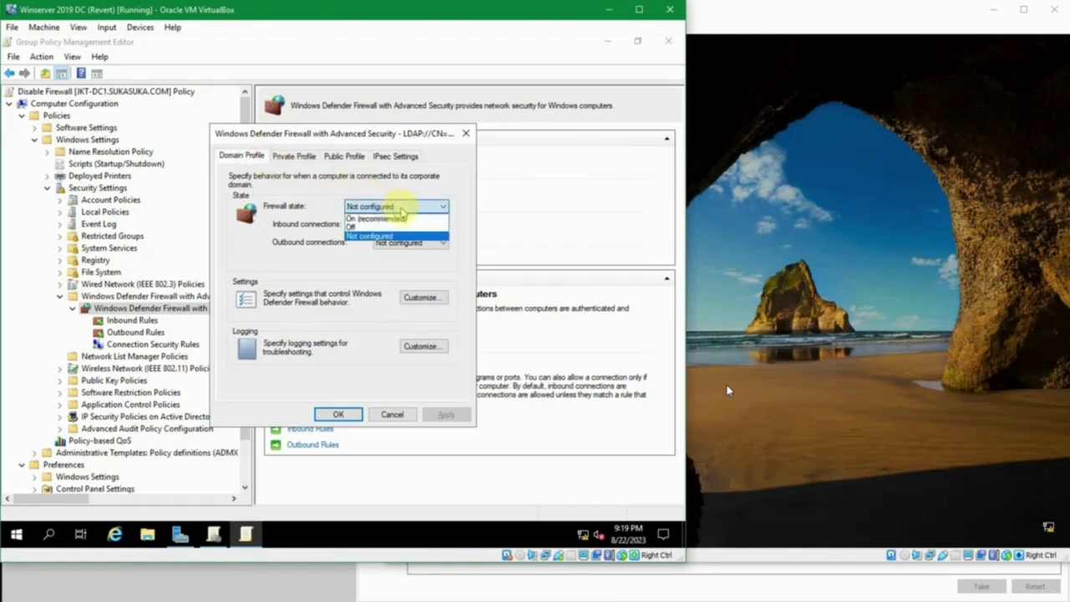
left_click(397, 226)
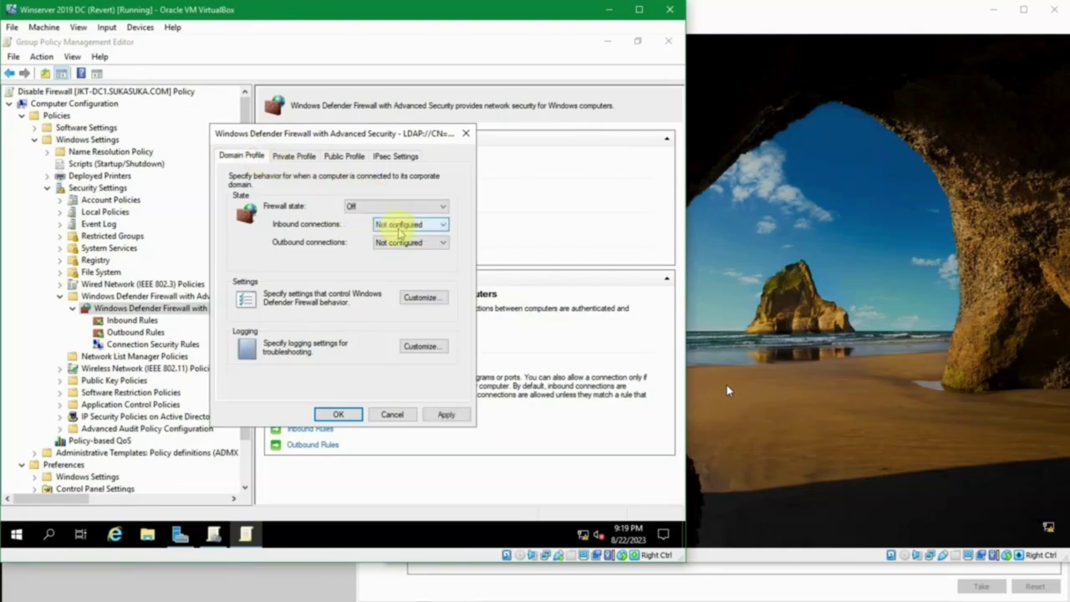
left_click(399, 226)
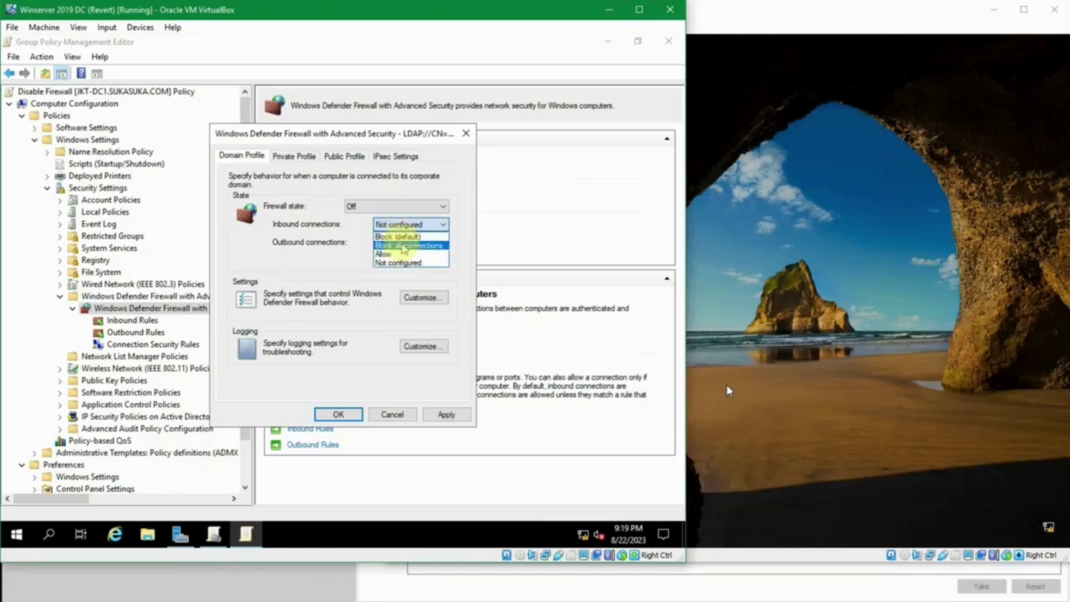
left_click(349, 243)
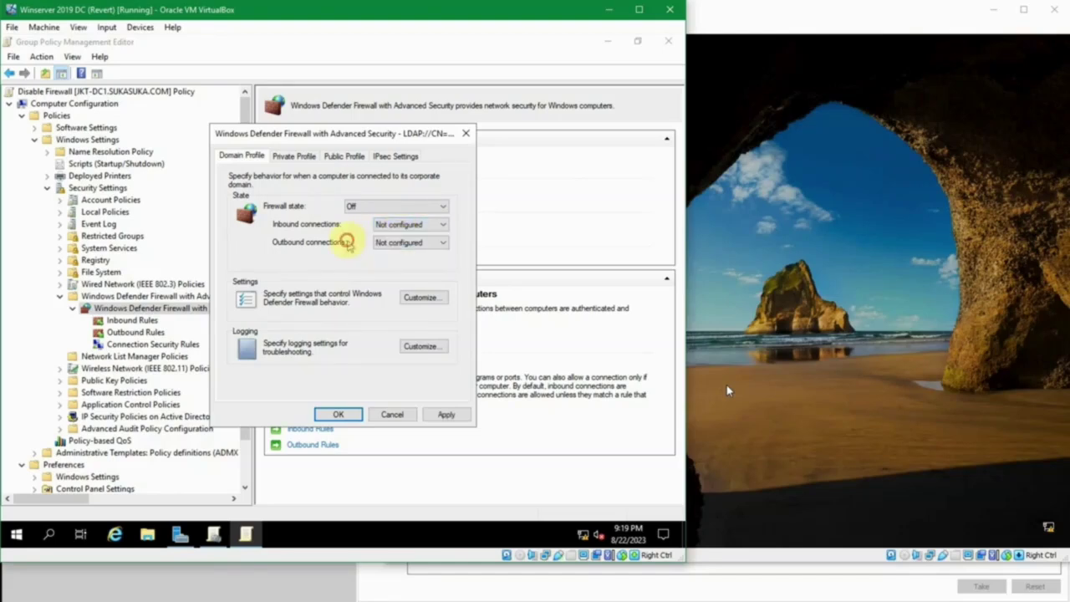
left_click(395, 243)
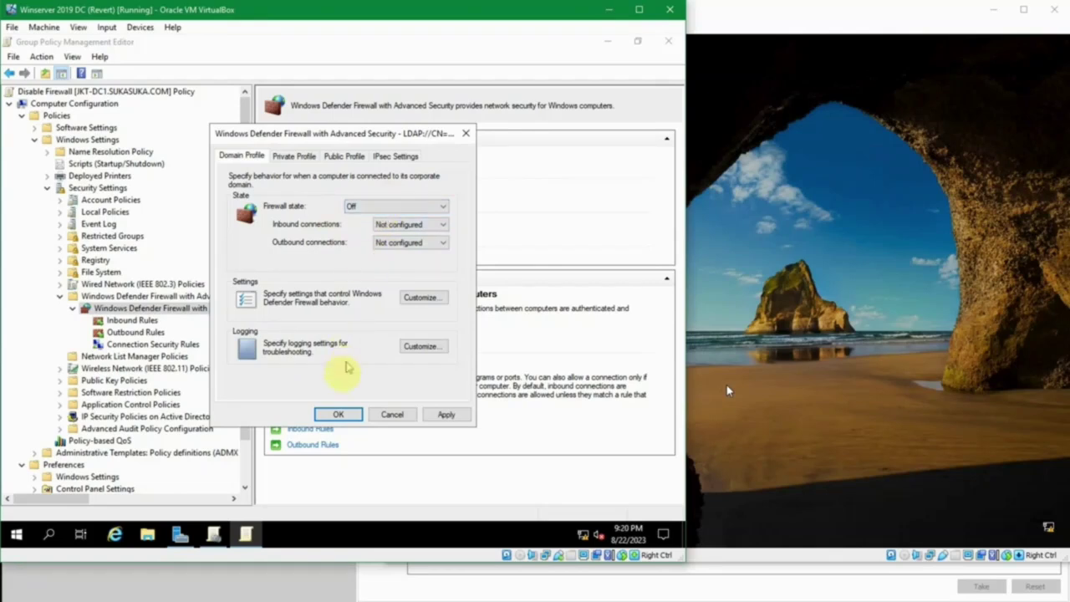
left_click(339, 415)
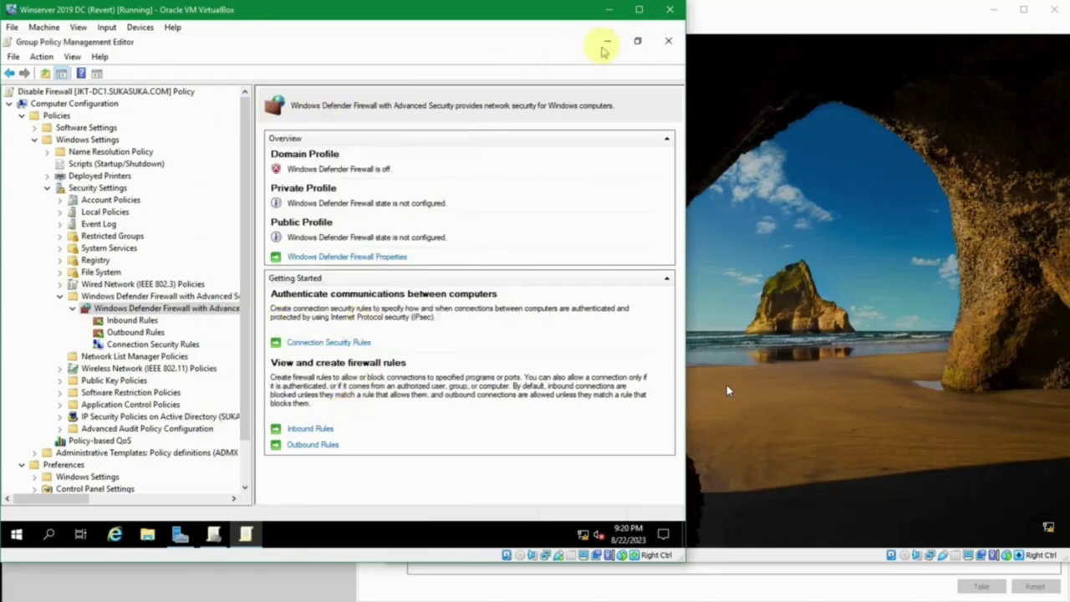
Link the existing Disable Firewall GPO to the sukasuka.com domain in Group Policy Management
left_click(607, 40)
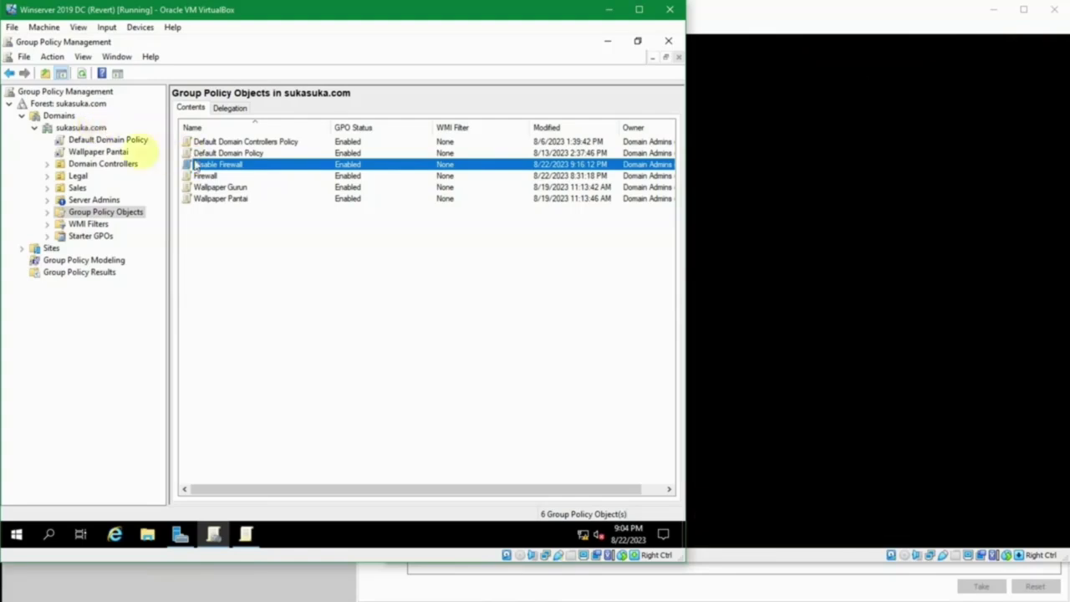
right_click(72, 127)
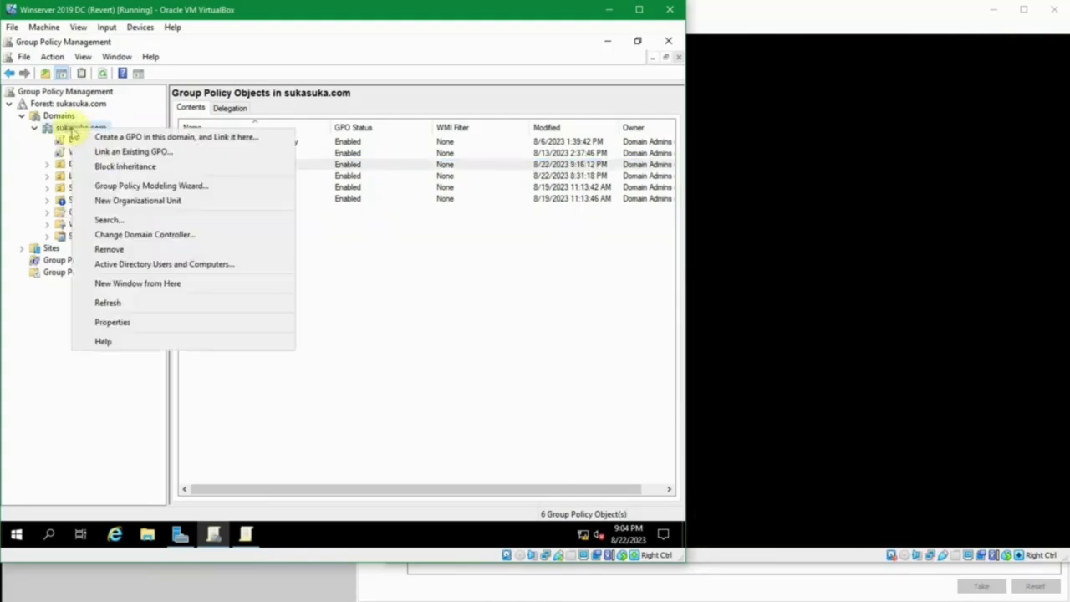
left_click(144, 154)
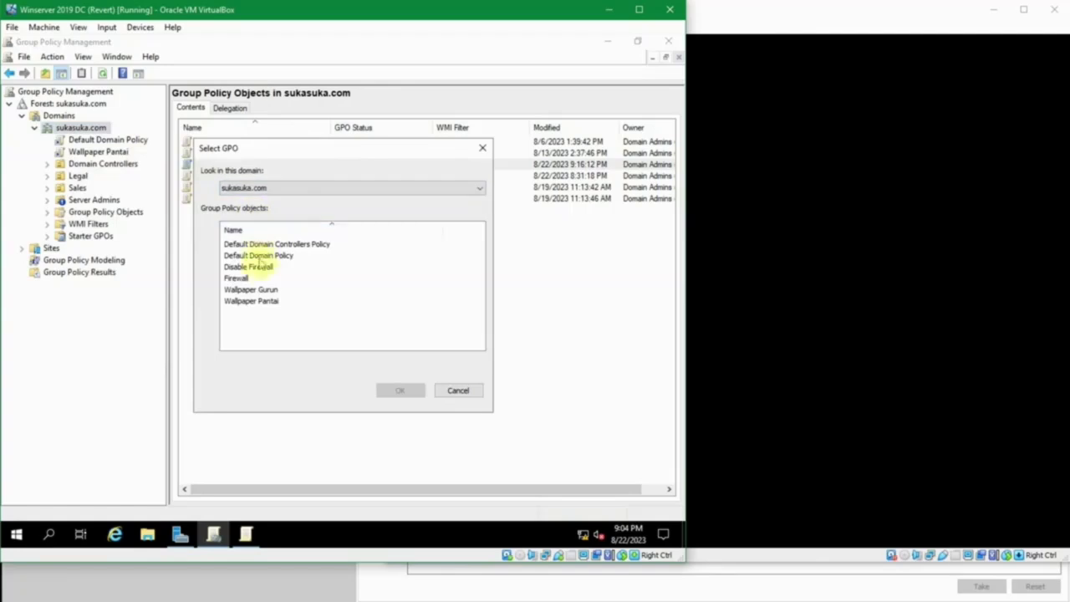
left_click(264, 267)
left_click(390, 392)
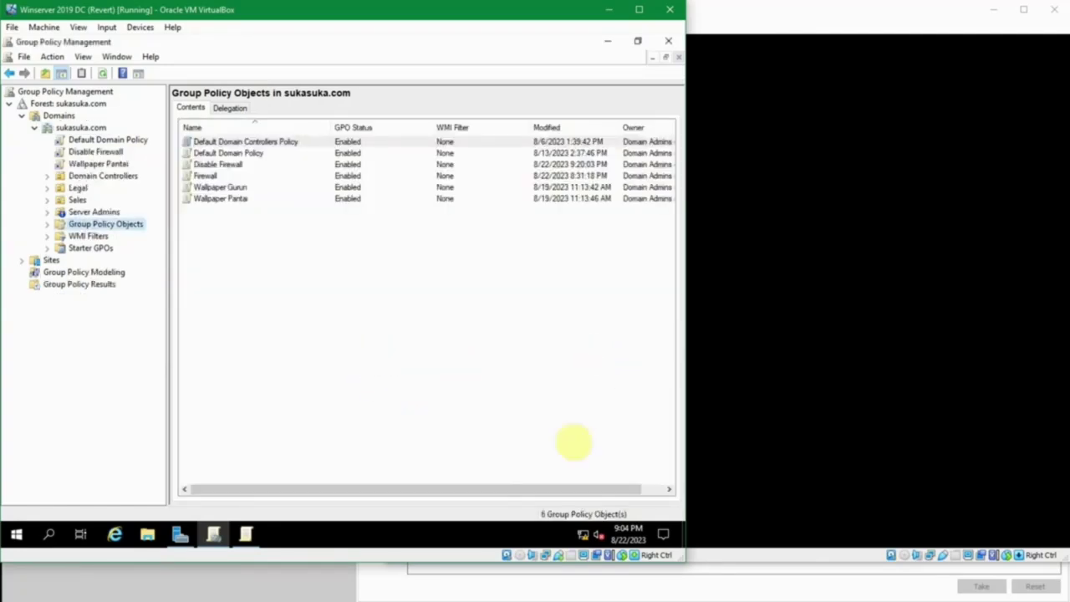
Switch to Oracle VM VirtualBox Manager and start the Windows 10 1 virtual machine
key("alt+Tab")
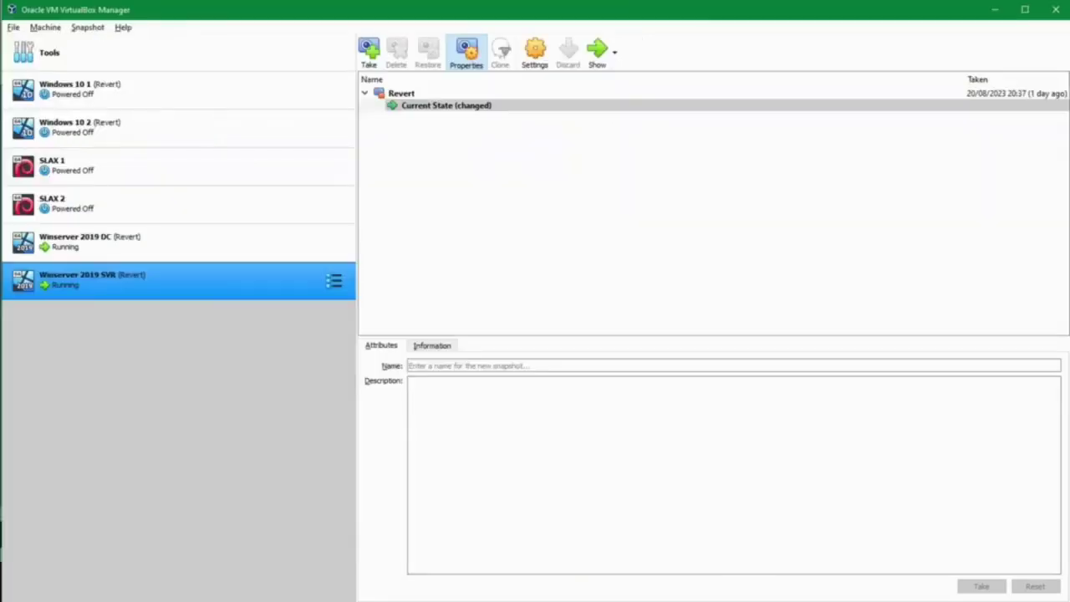
left_click(125, 102)
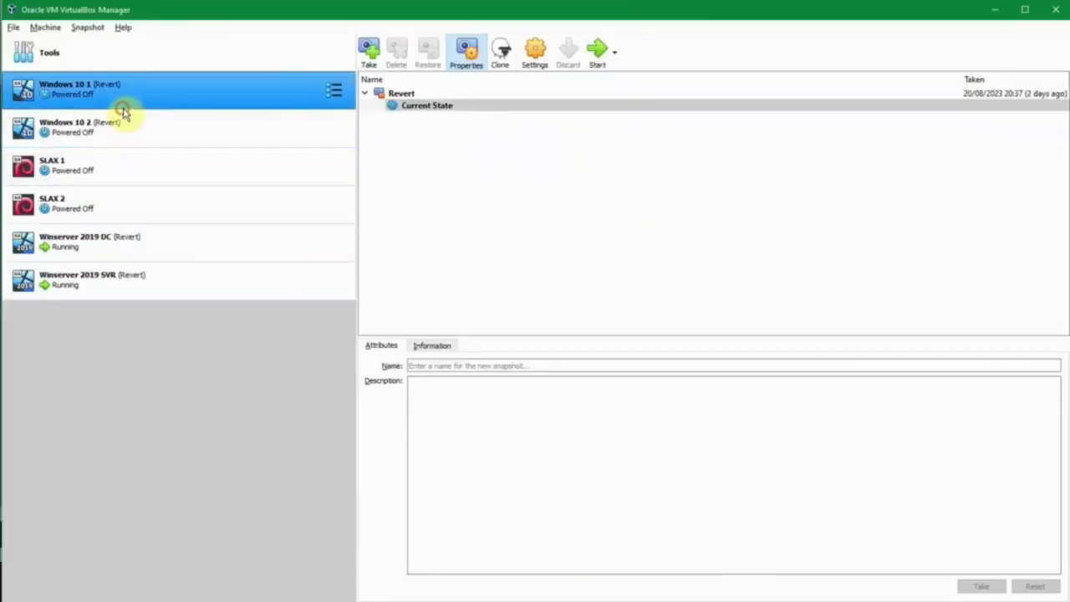
left_click(597, 50)
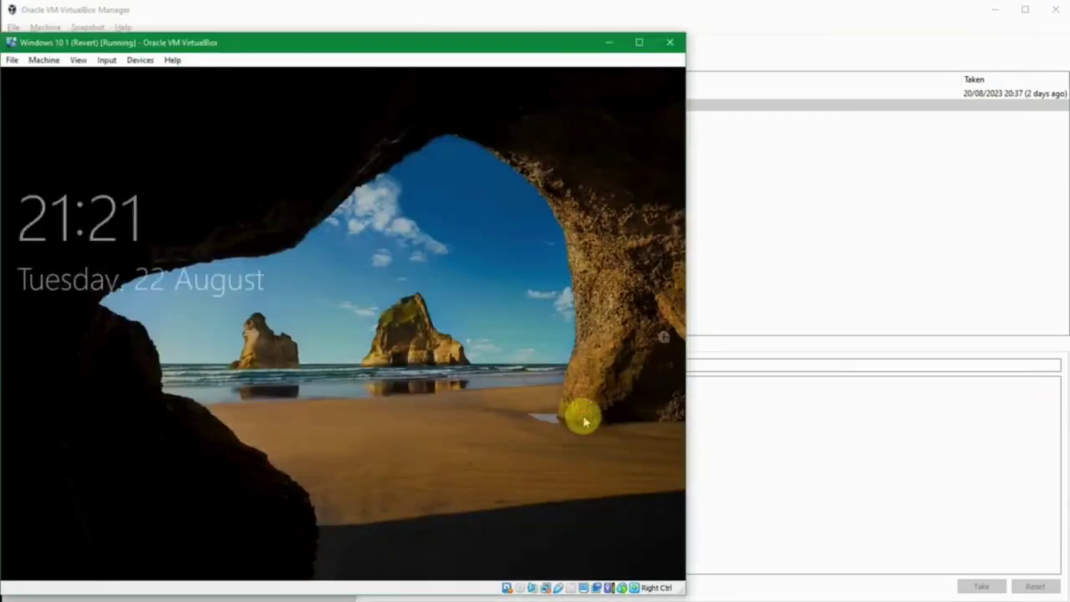
Sign in to the Windows 10 1 machine with the displayed domain user's account password, with Caps Lock off
left_click(584, 423)
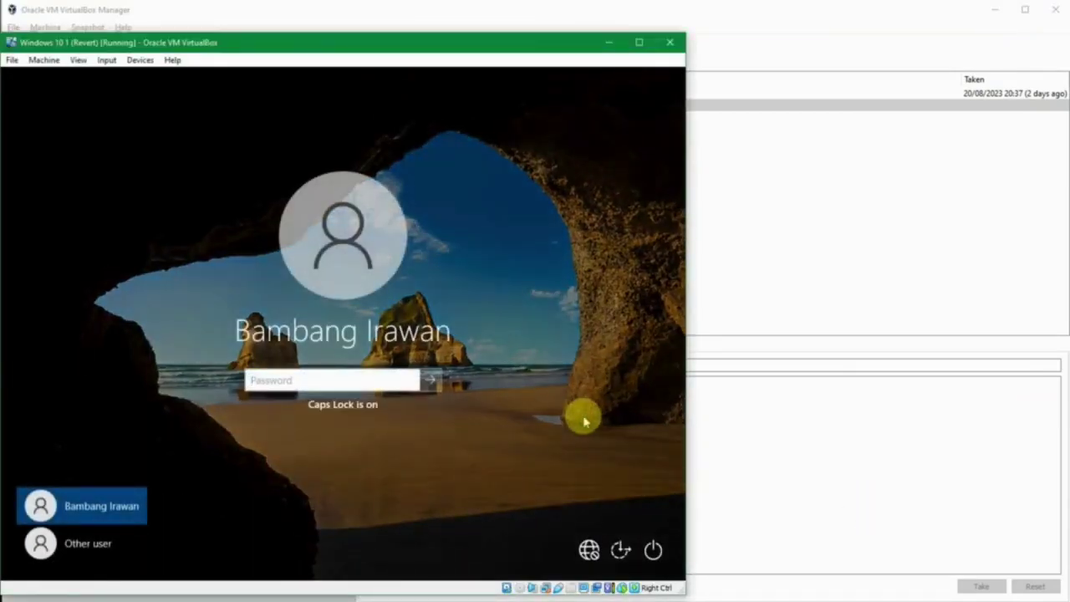
key("Caps_Lock")
type("••••••")
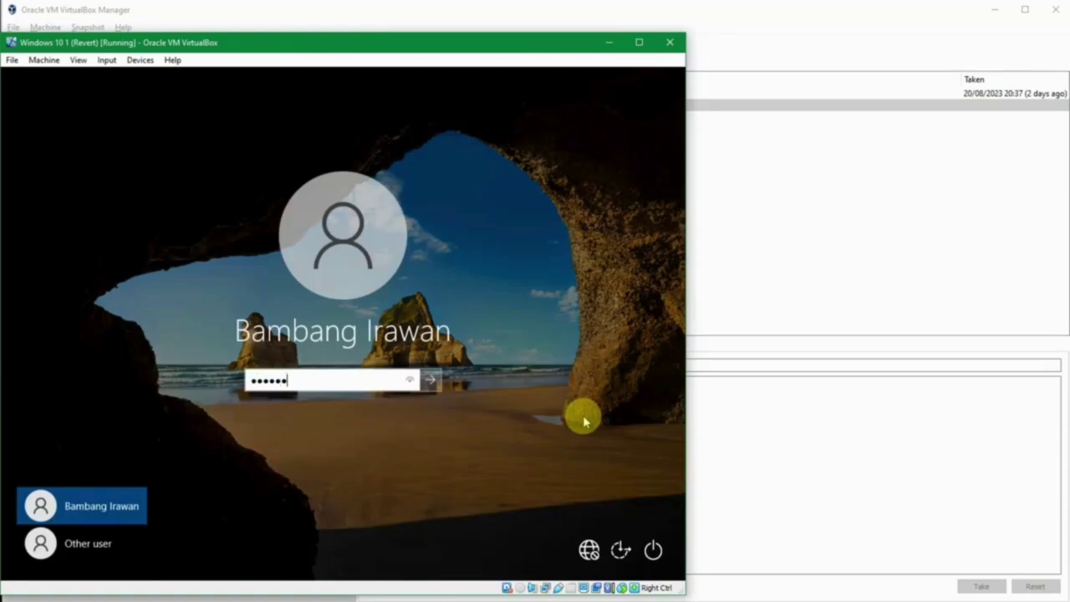
type("•••")
key("Return")
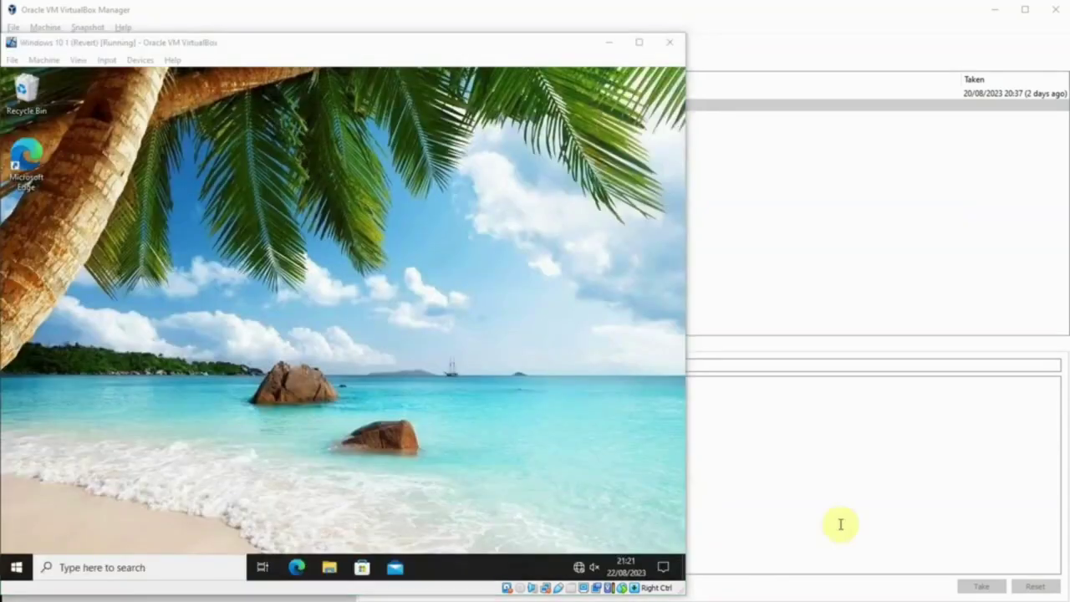
Open Control Panel on the Windows 10 1 machine and view its items as large icons
left_click(564, 443)
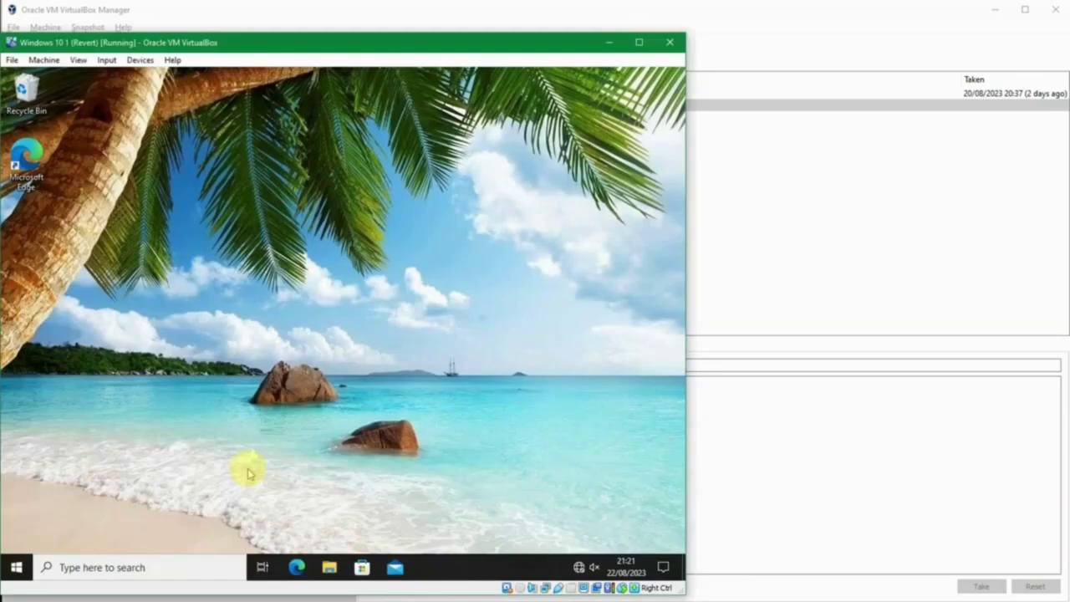
key("super")
type("control")
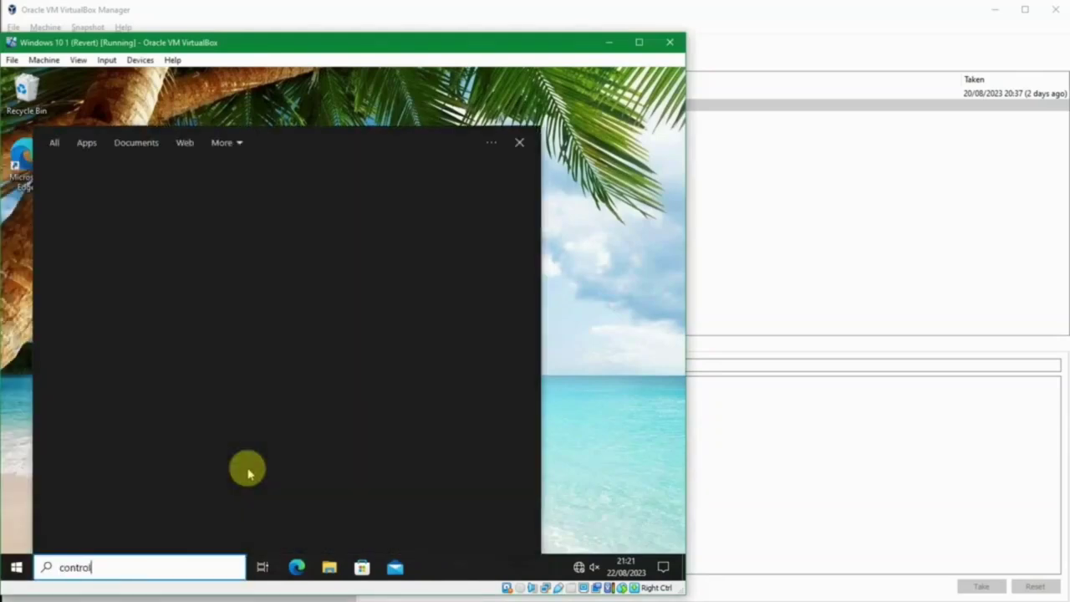
key("Return")
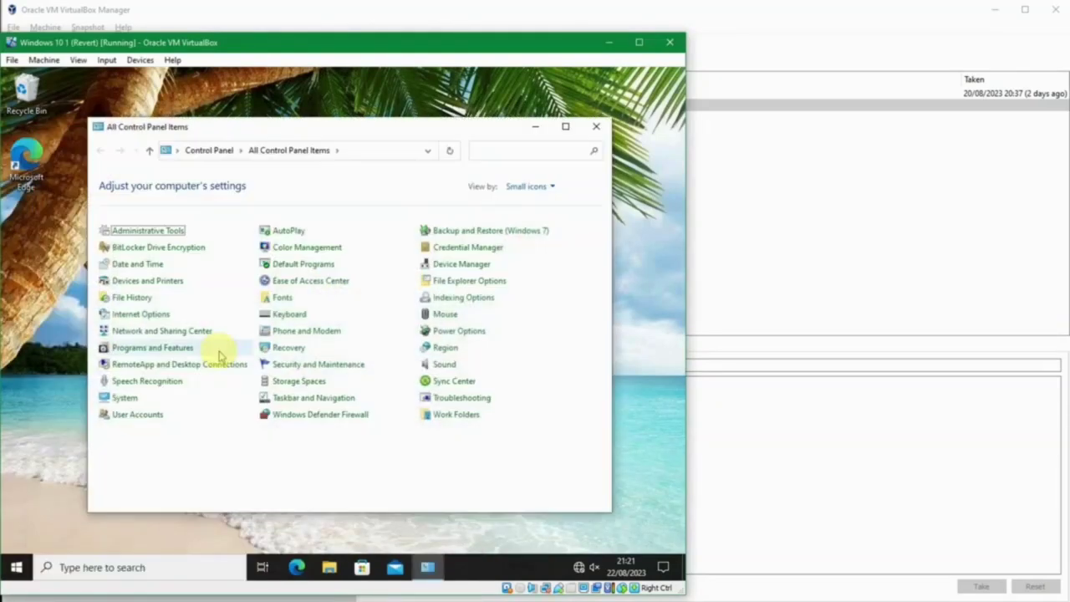
left_click(510, 186)
left_click(531, 222)
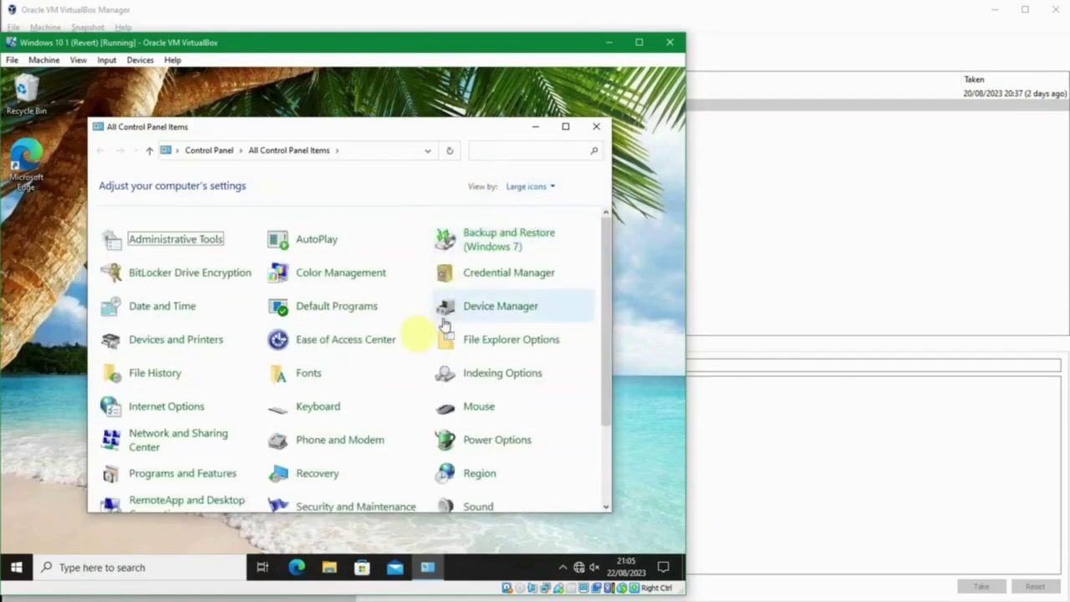
Open Windows Defender Firewall and check the state of the domain, private, and guest or public networks
scroll(393, 376, "down", 2)
left_click(335, 499)
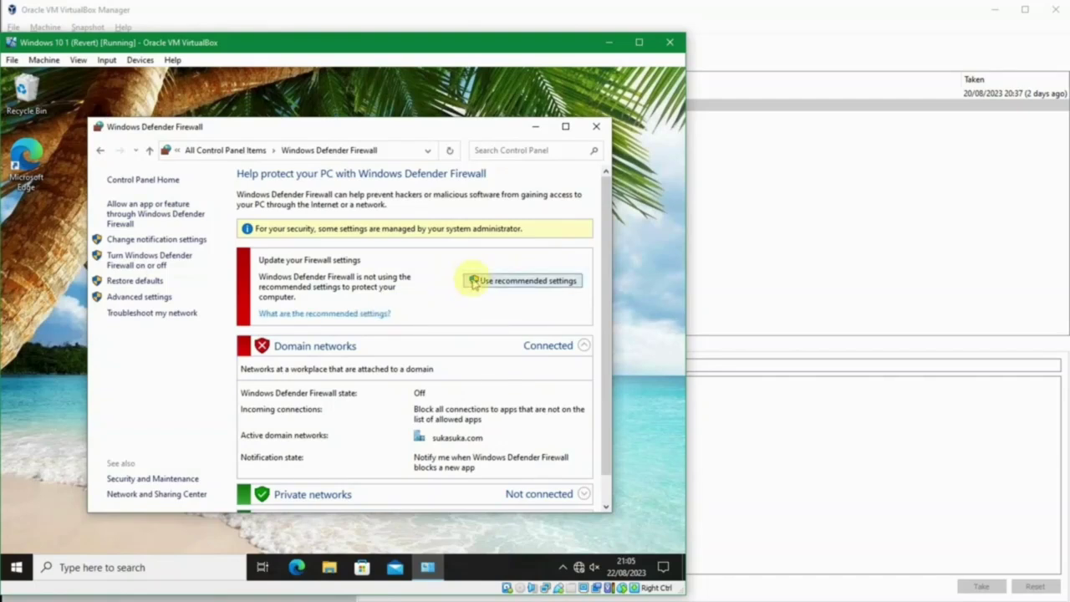
left_click(473, 281)
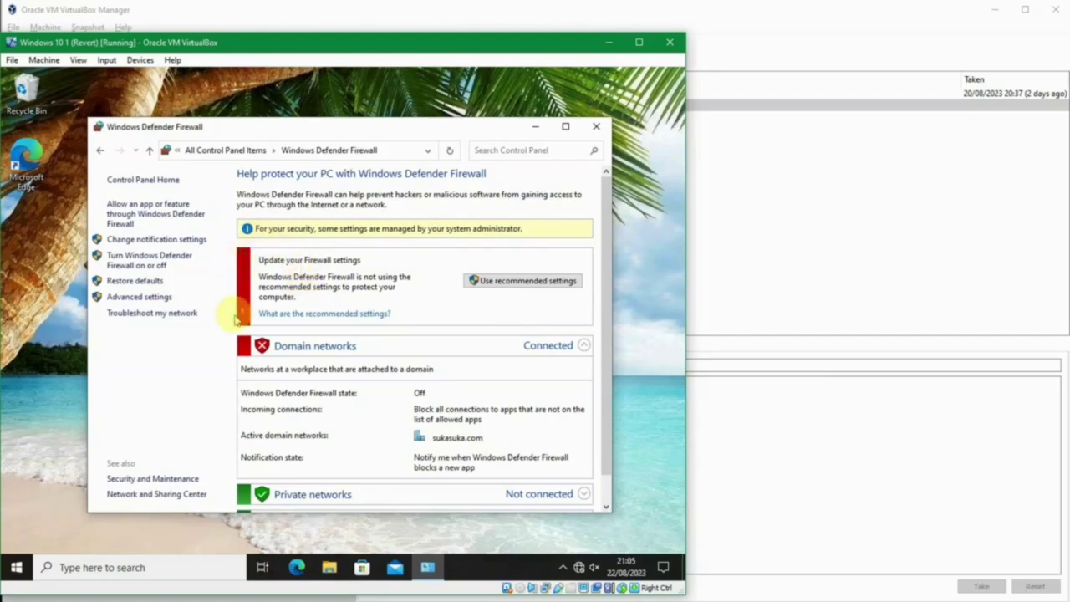
scroll(236, 319, "down", 1)
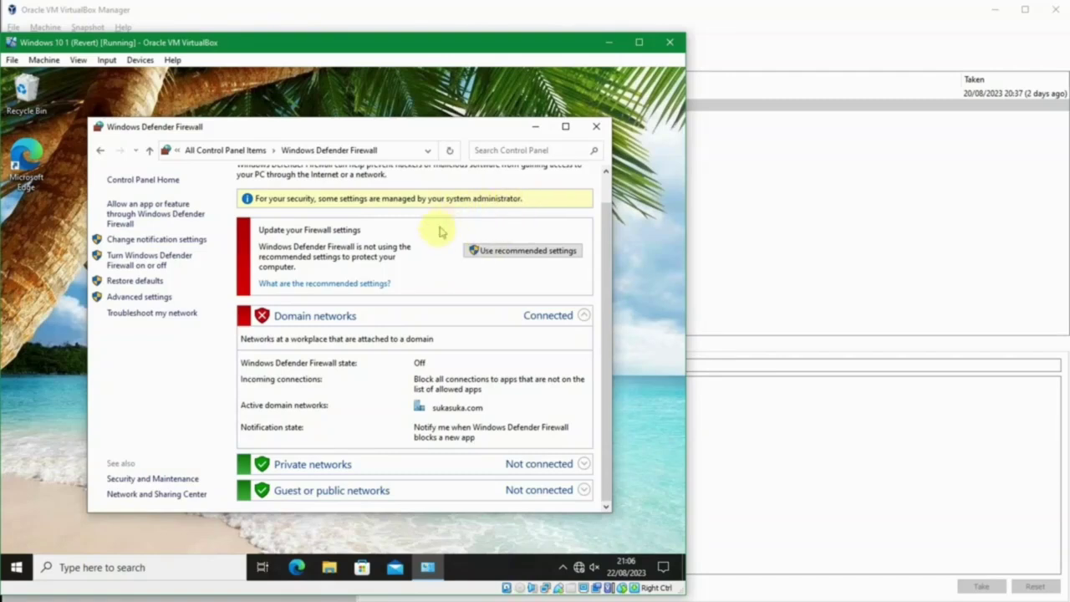
scroll(415, 285, "up", 1)
scroll(416, 284, "down", 1)
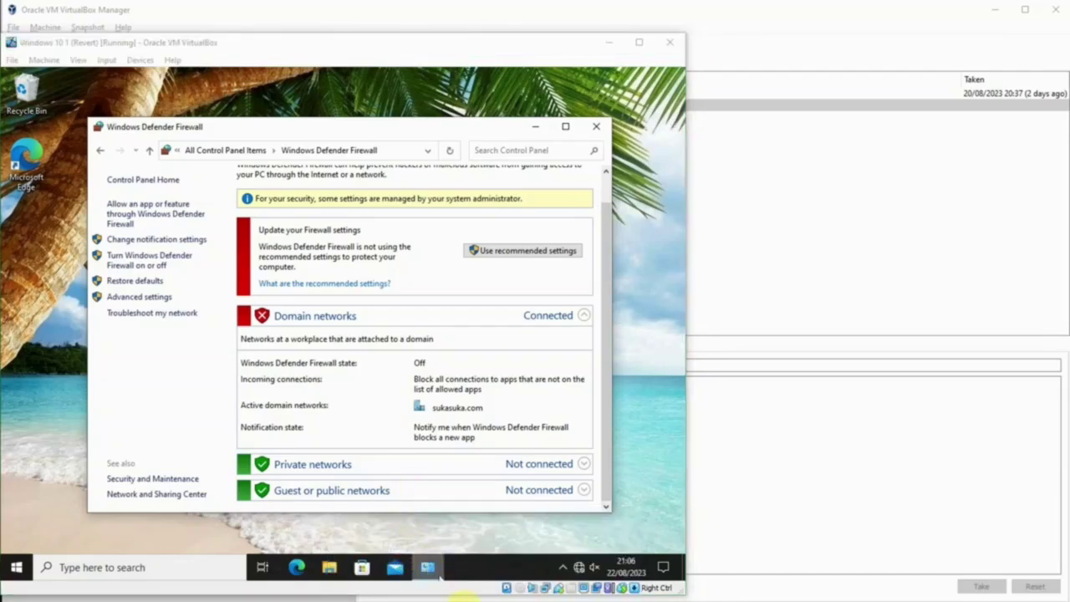
Minimize the Windows 10 1 machine and return to Group Policy Management on the Winserver 2019 DC machine
mouse_move(437, 598)
left_click(394, 573)
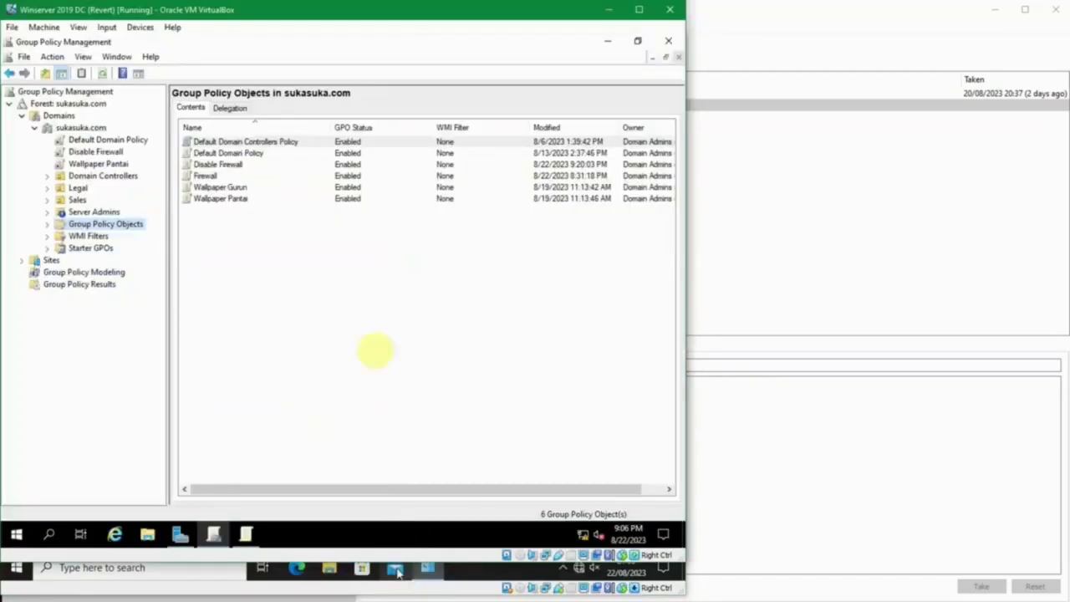
left_click(327, 242)
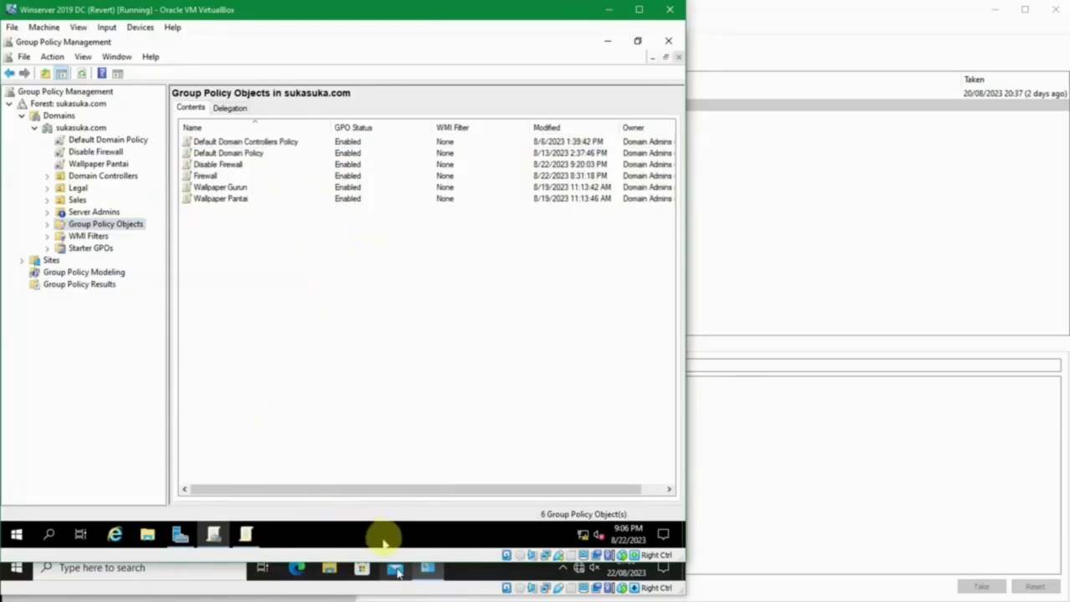
left_click(465, 572)
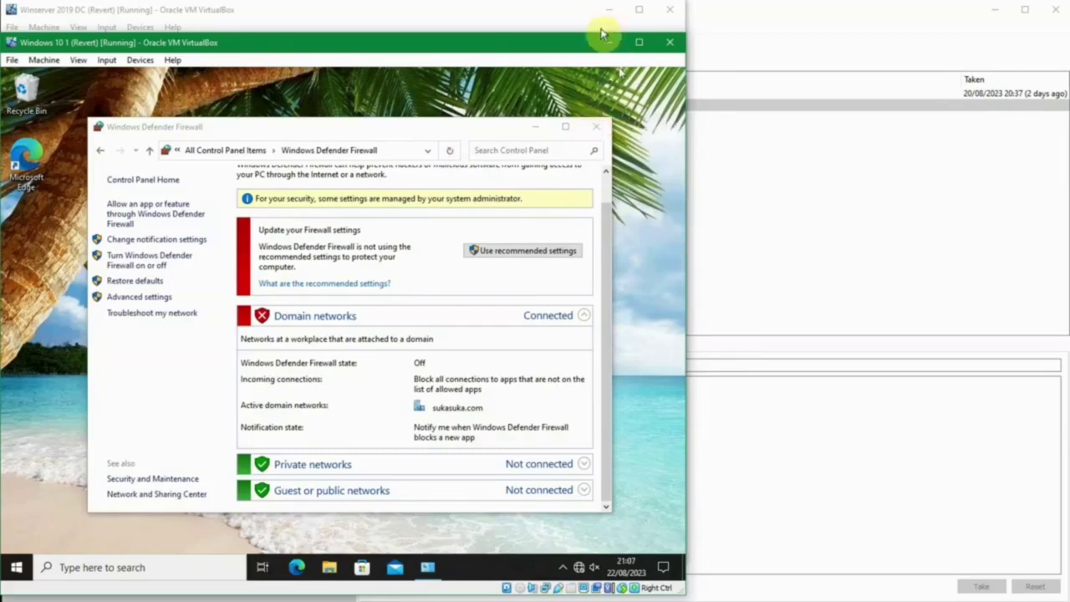
left_click(606, 42)
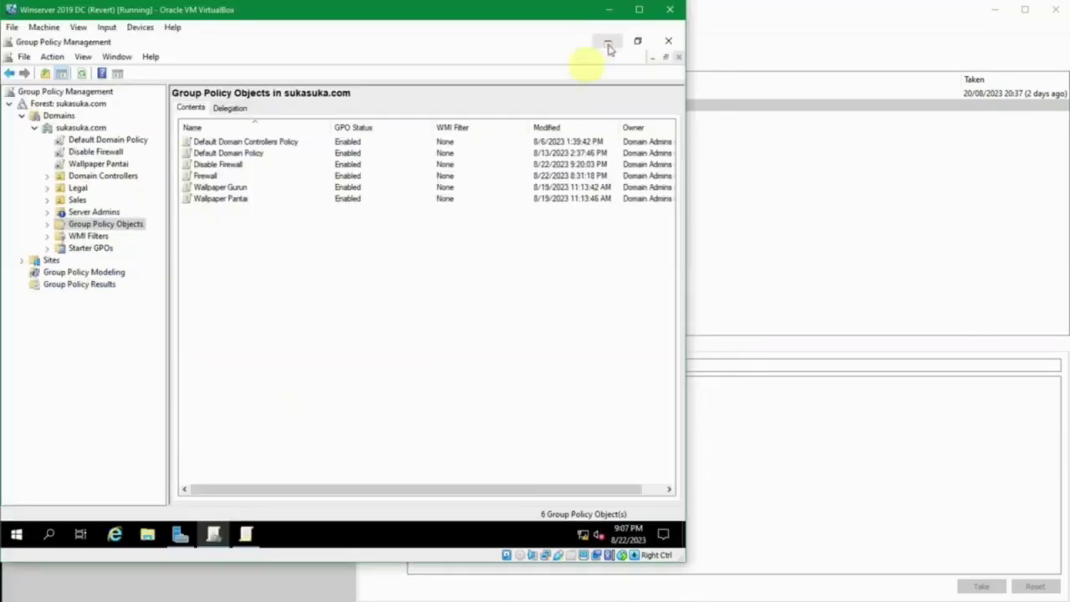
right_click(230, 216)
left_click(199, 223)
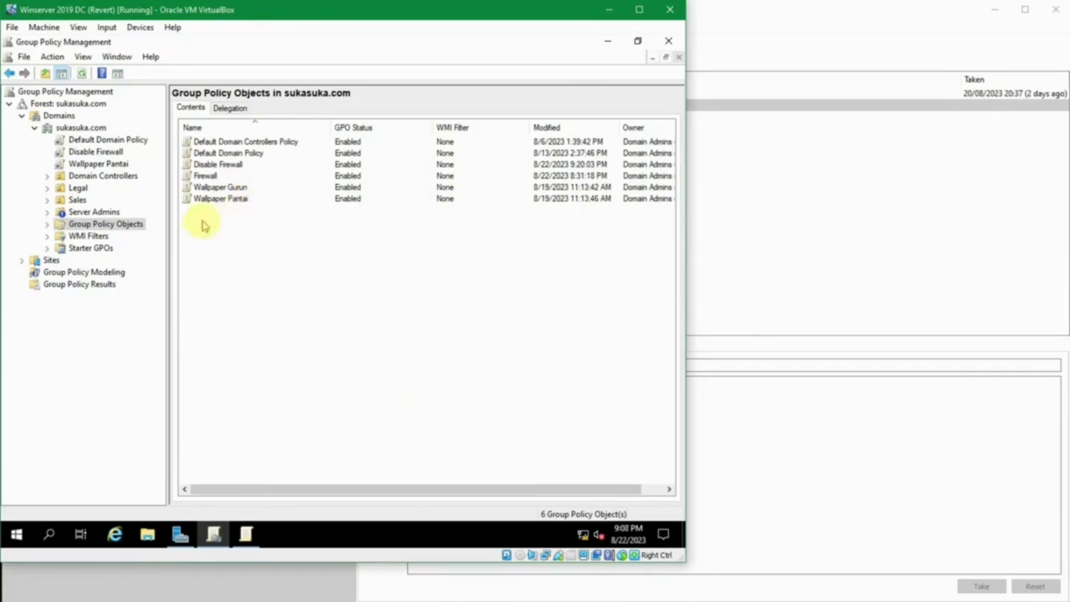
Return to the Disable Firewall policy editor and start a new rule under Inbound Rules, moving the wizard clear of the taskbar
left_click(243, 533)
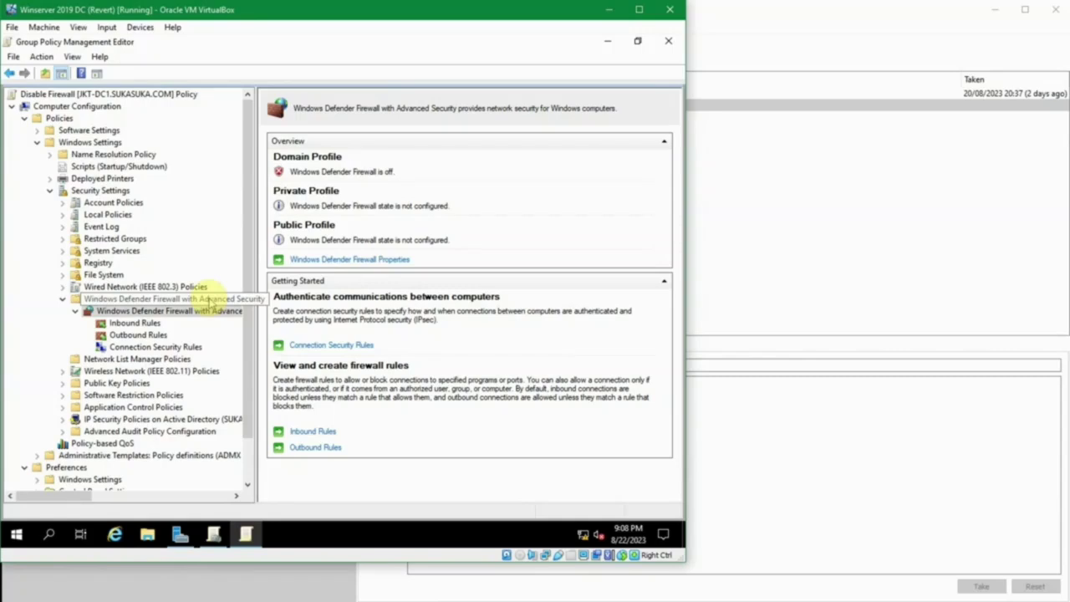
left_click(141, 325)
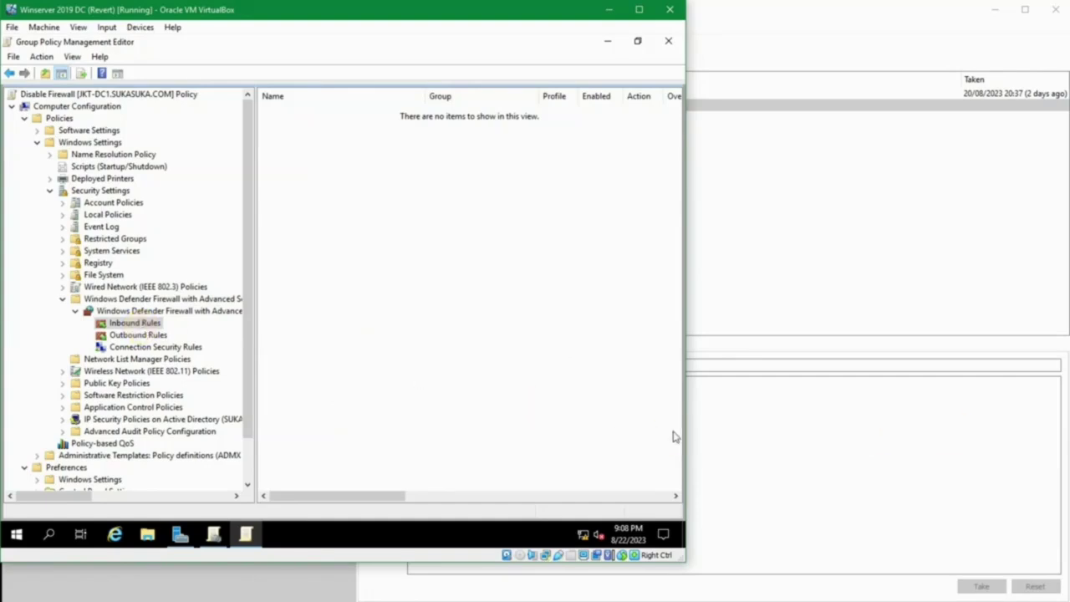
left_click(342, 165)
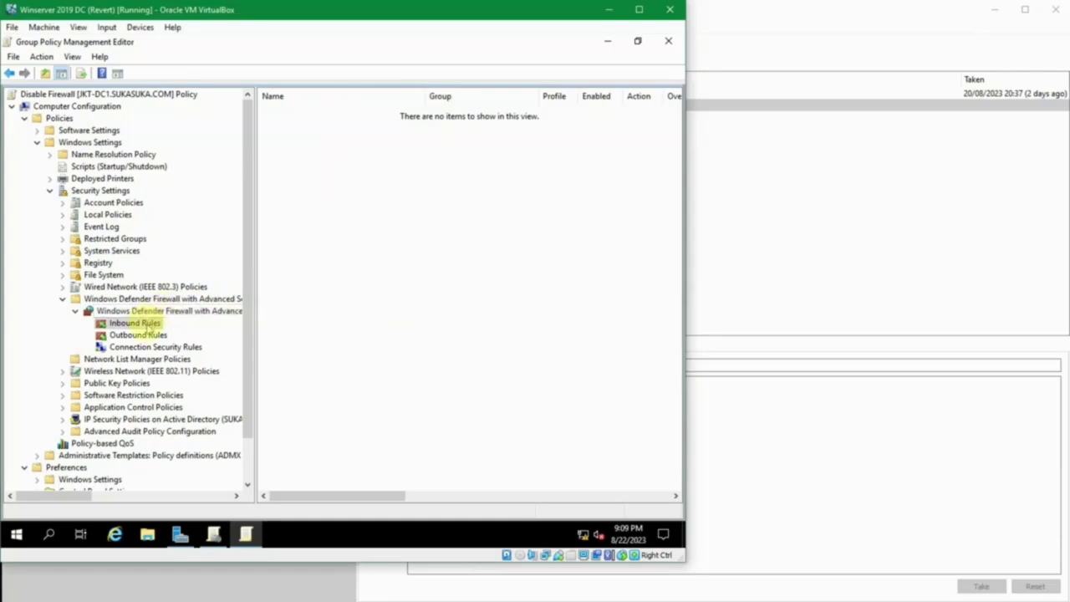
right_click(334, 162)
left_click(373, 170)
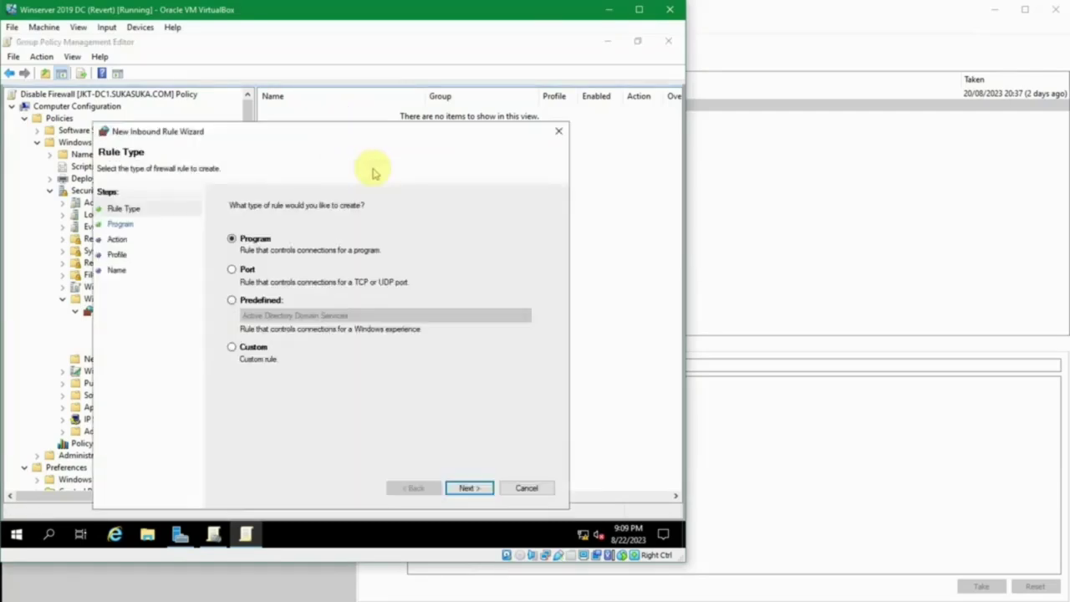
left_click_drag(370, 132, 360, 96)
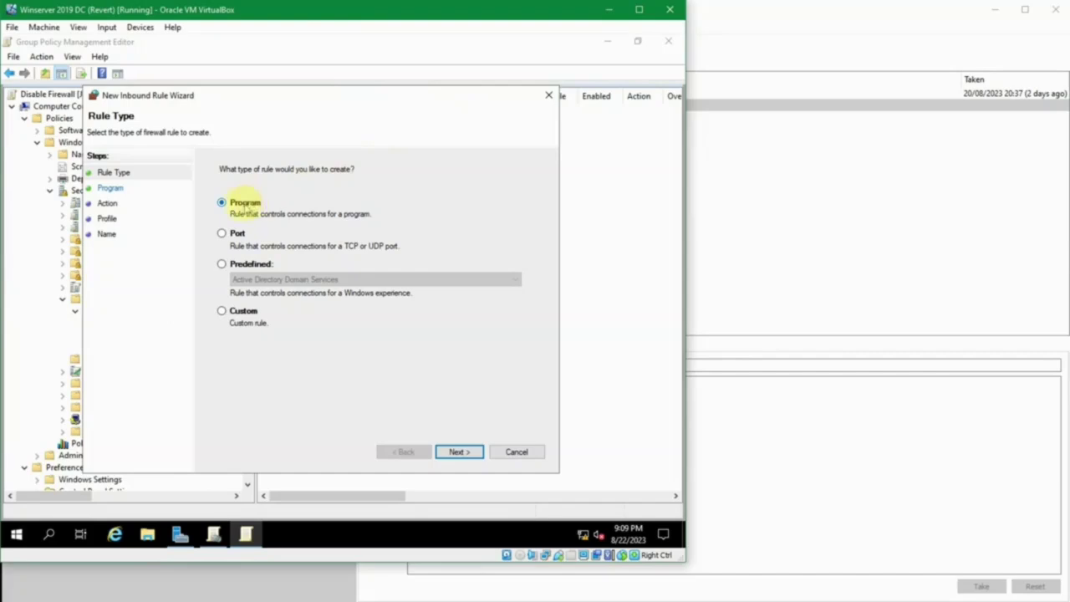
Review the Port, Predefined, and Custom rule types, including the full list of predefined services
left_click(239, 234)
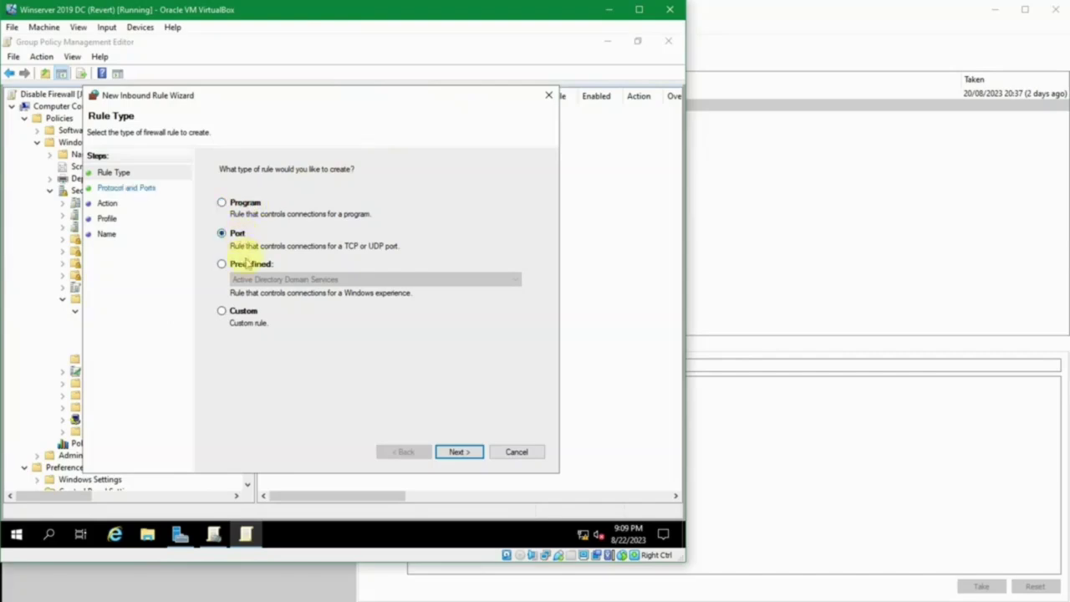
left_click(247, 265)
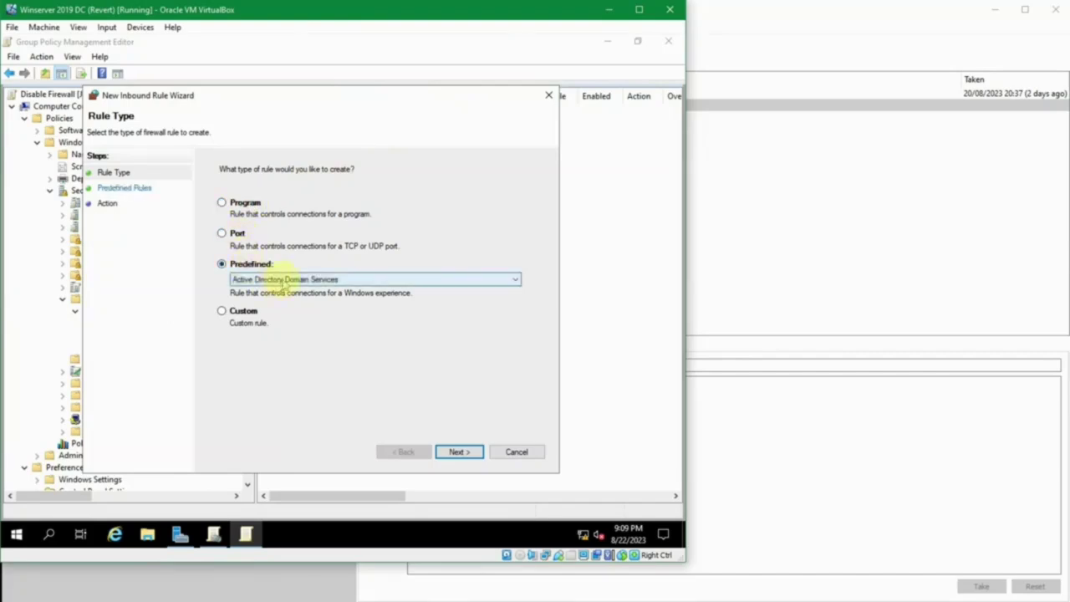
left_click(285, 280)
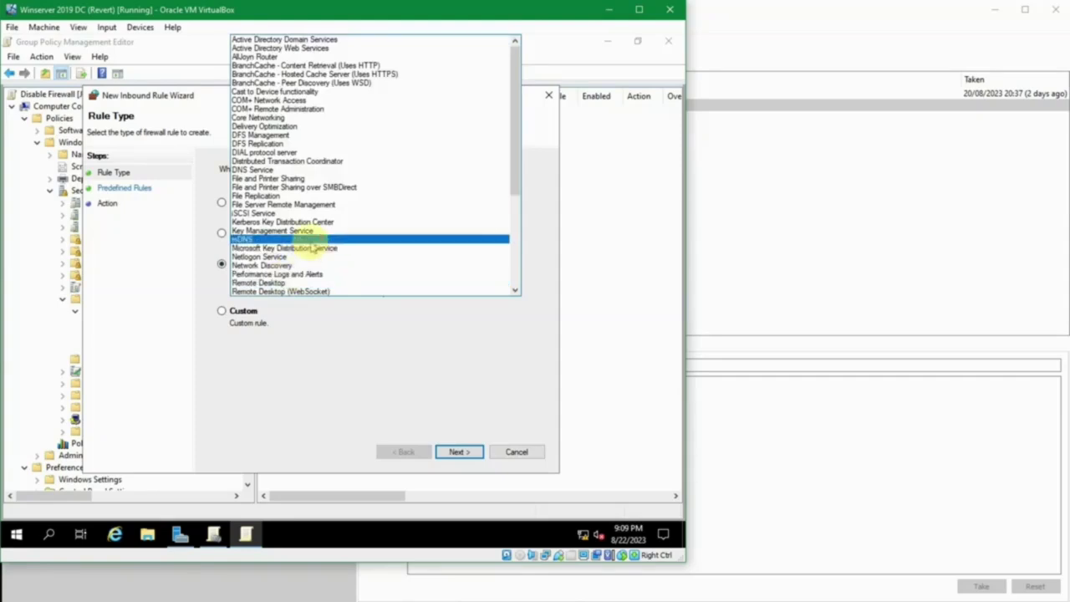
scroll(311, 243, "down", 6)
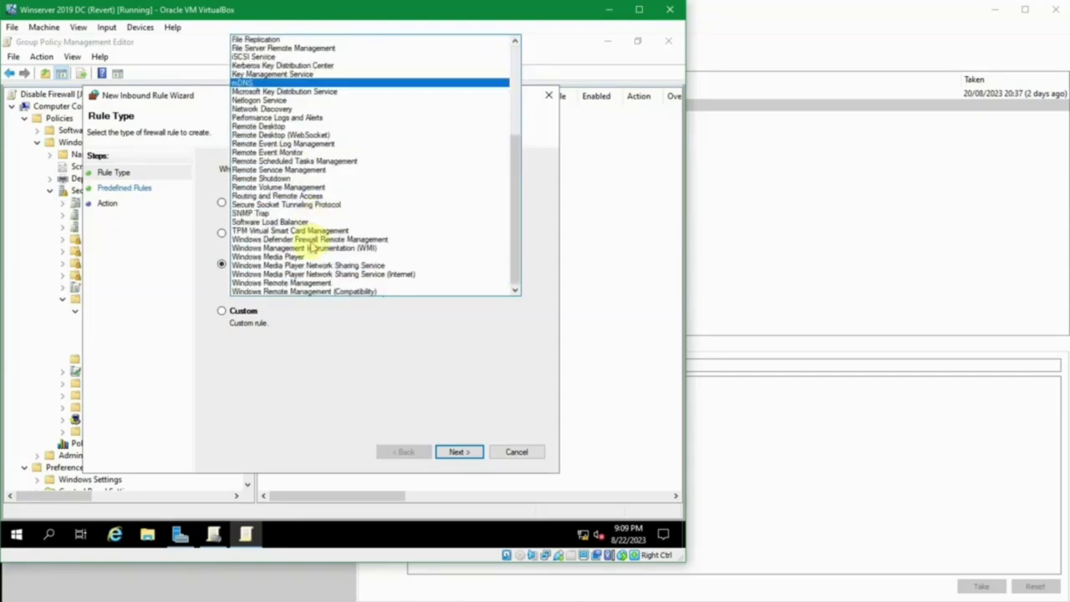
left_click(527, 310)
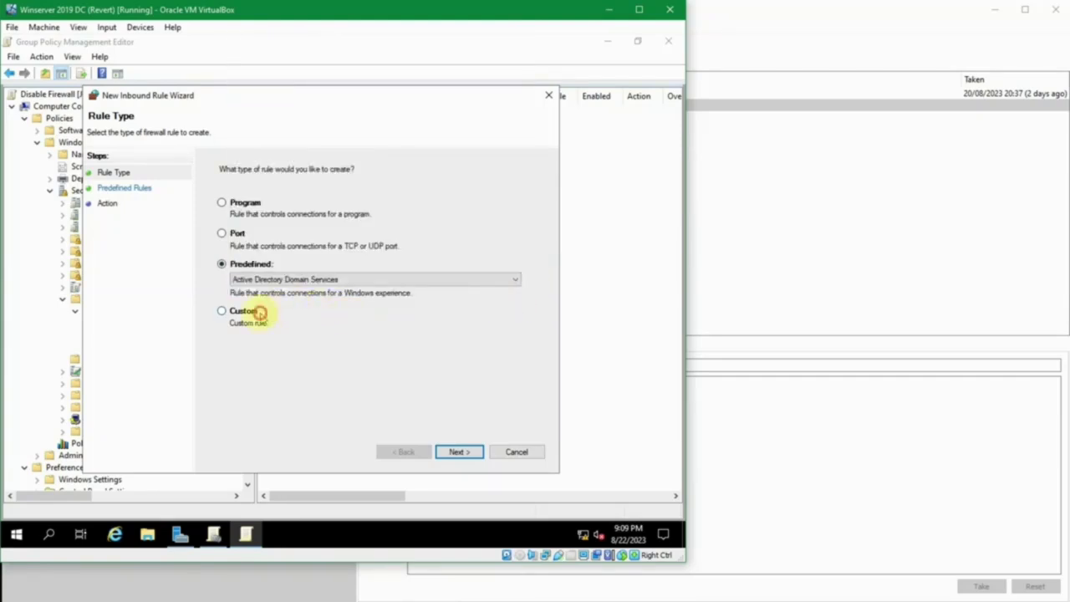
left_click(251, 312)
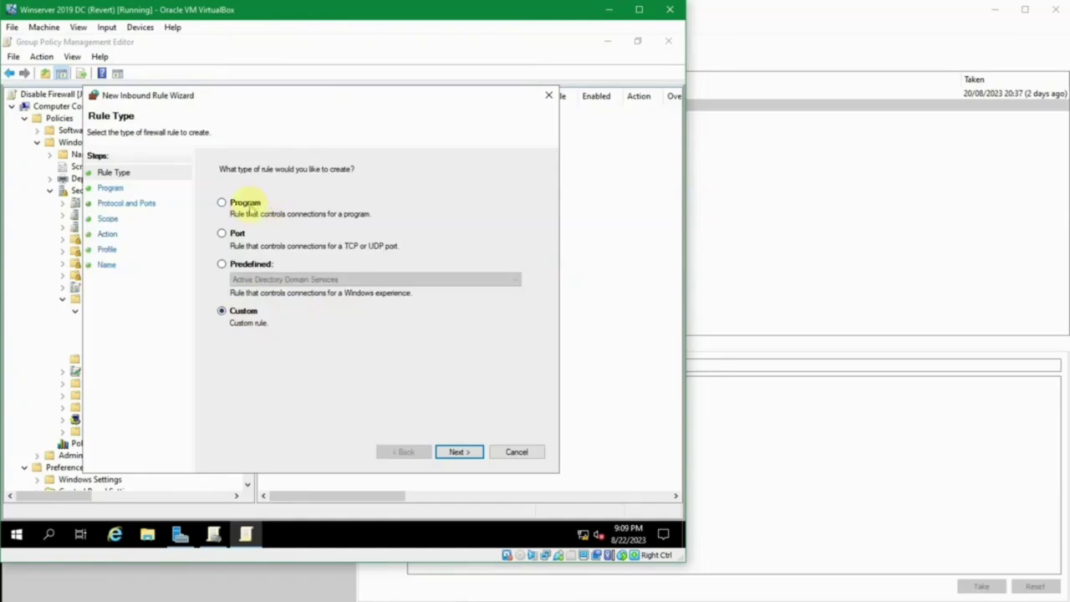
Choose Program as the rule type, continue to the program path, and check which applications are installed on the server
left_click(247, 202)
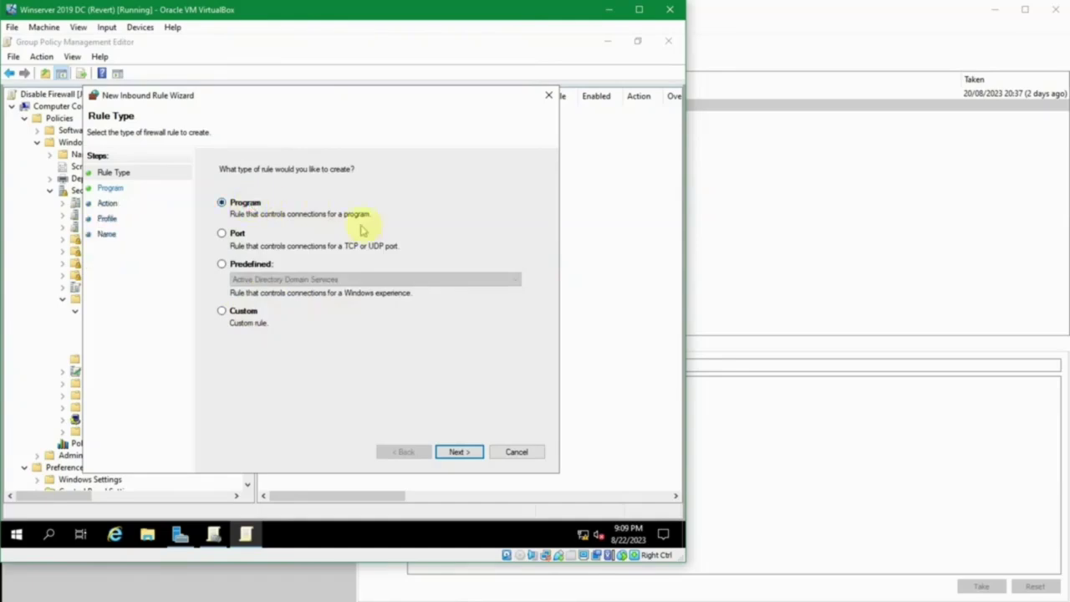
left_click(468, 452)
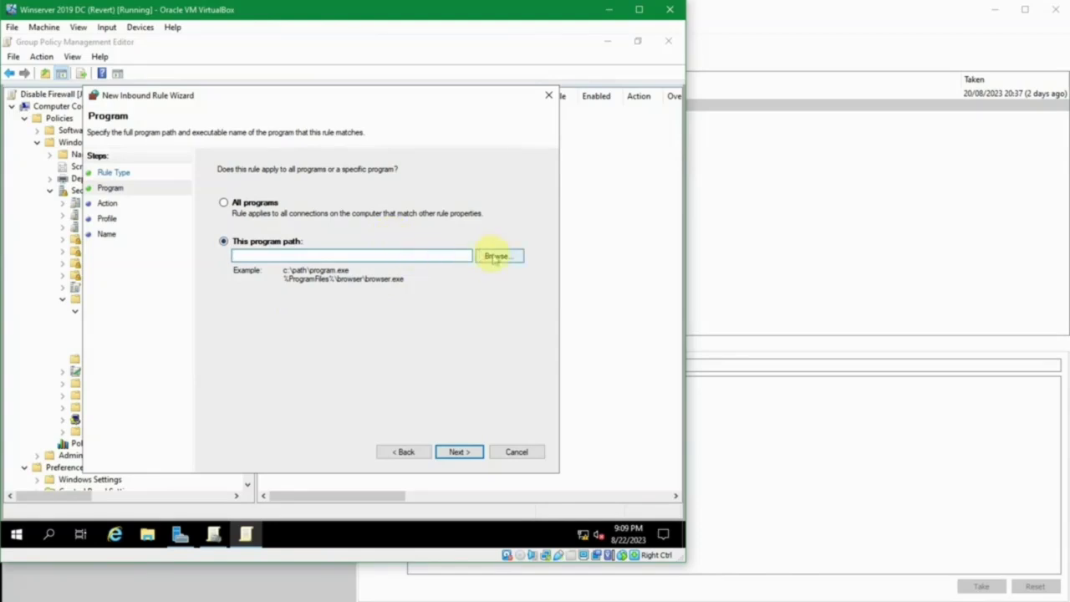
left_click(18, 533)
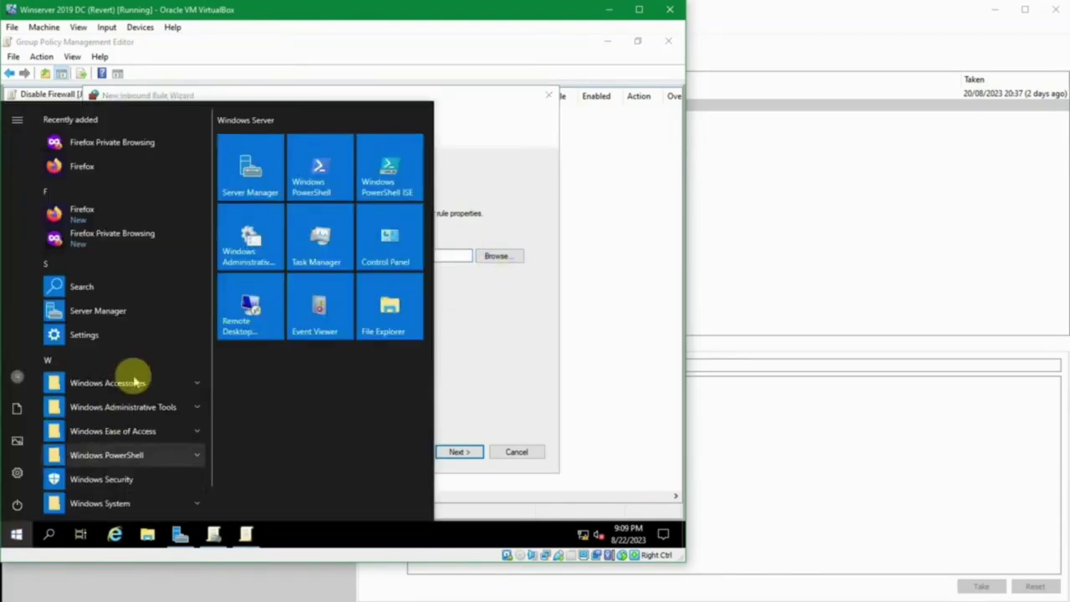
left_click(503, 165)
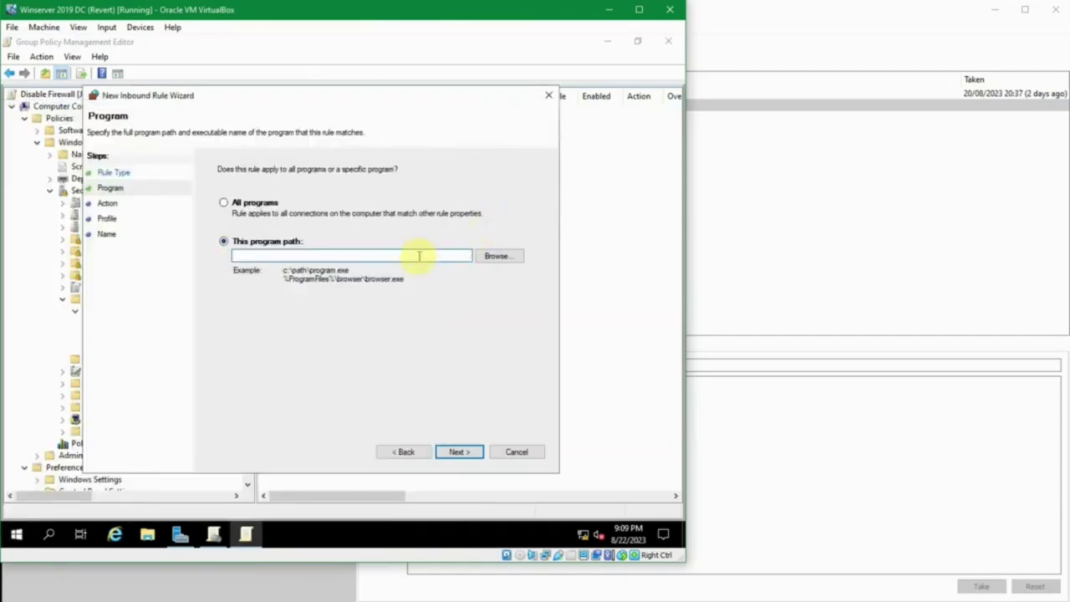
Set the rule's program path to firefox.exe in the Mozilla Firefox folder under Program Files on drive C
left_click(497, 255)
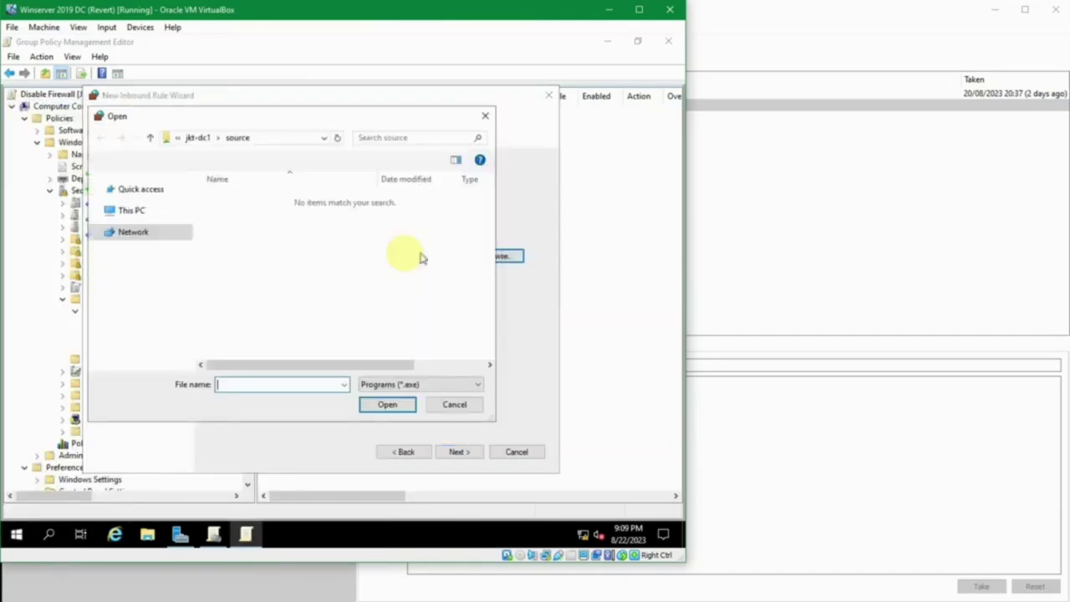
left_click(150, 327)
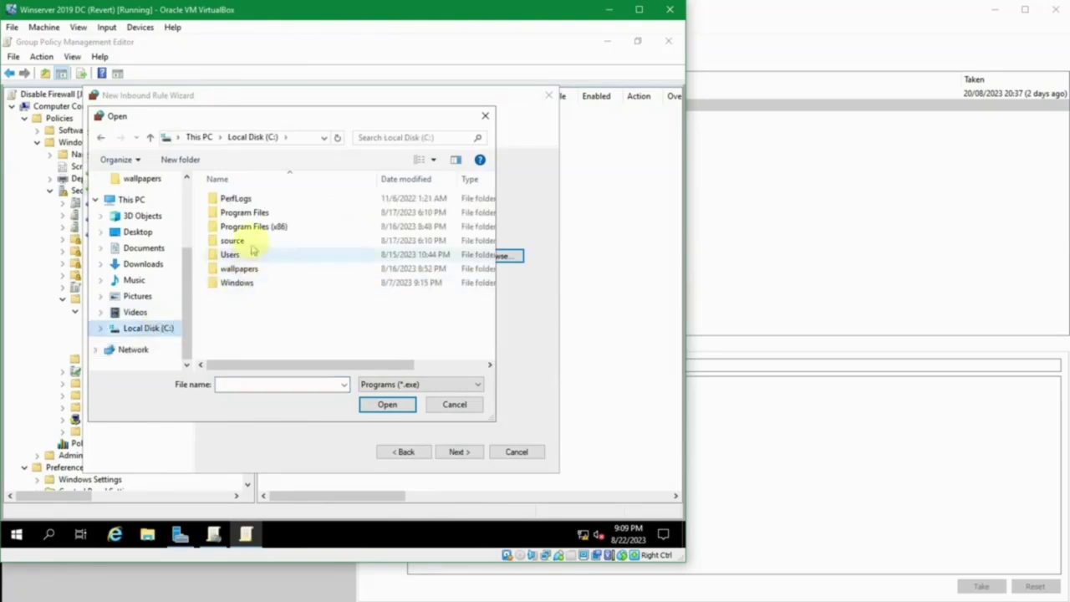
double_click(244, 212)
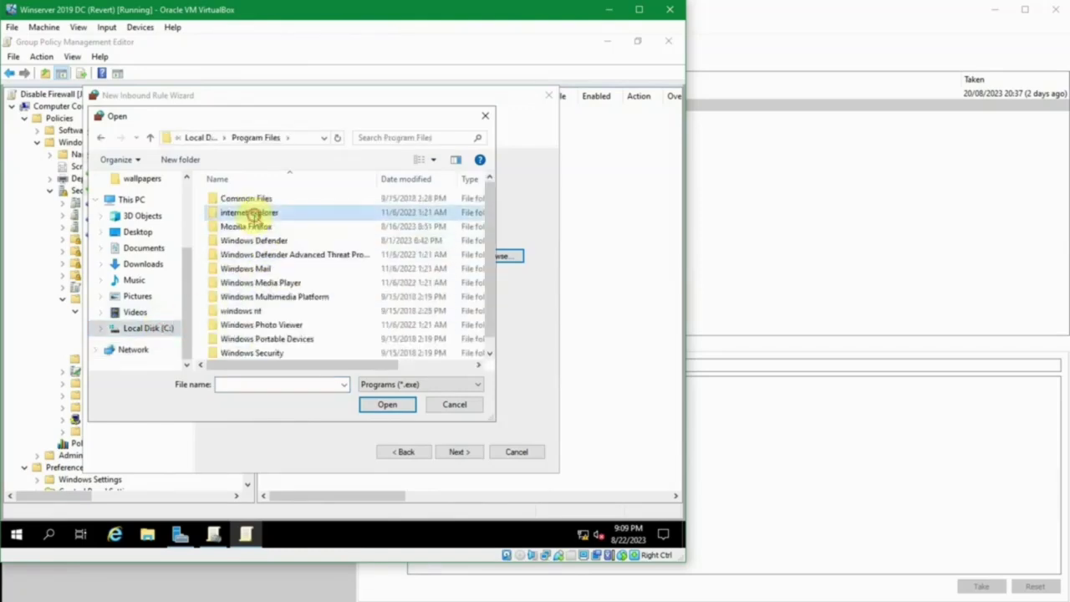
double_click(256, 227)
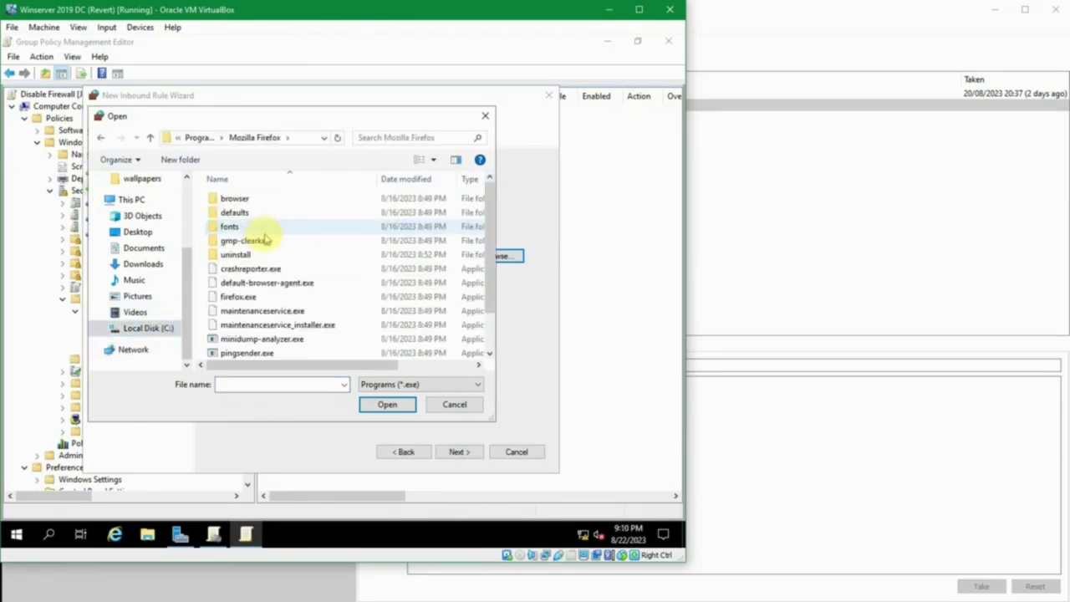
scroll(266, 241, "down", 1)
left_click(242, 253)
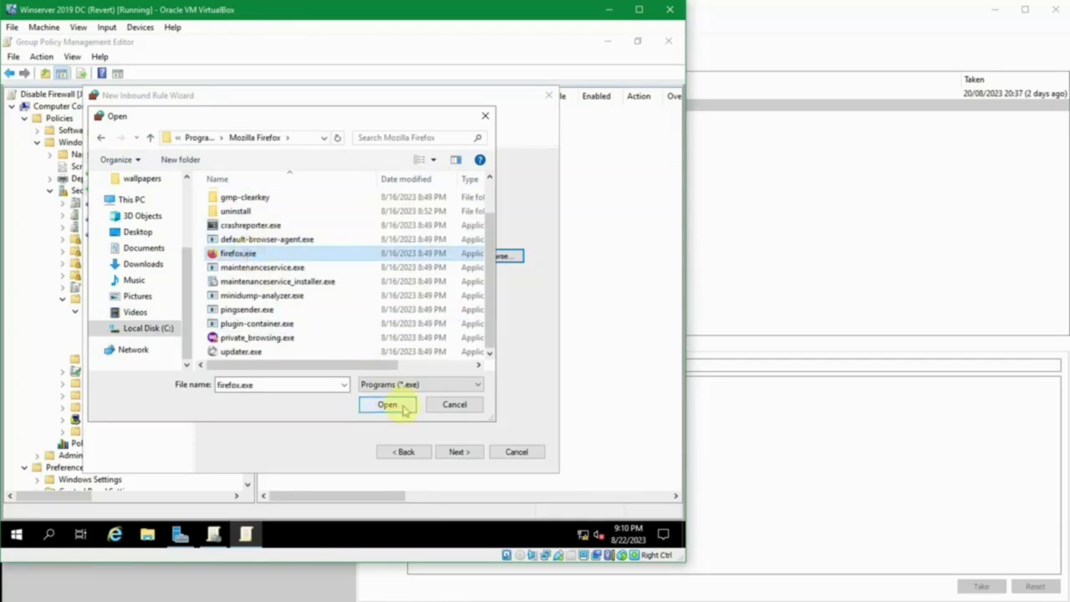
left_click(398, 405)
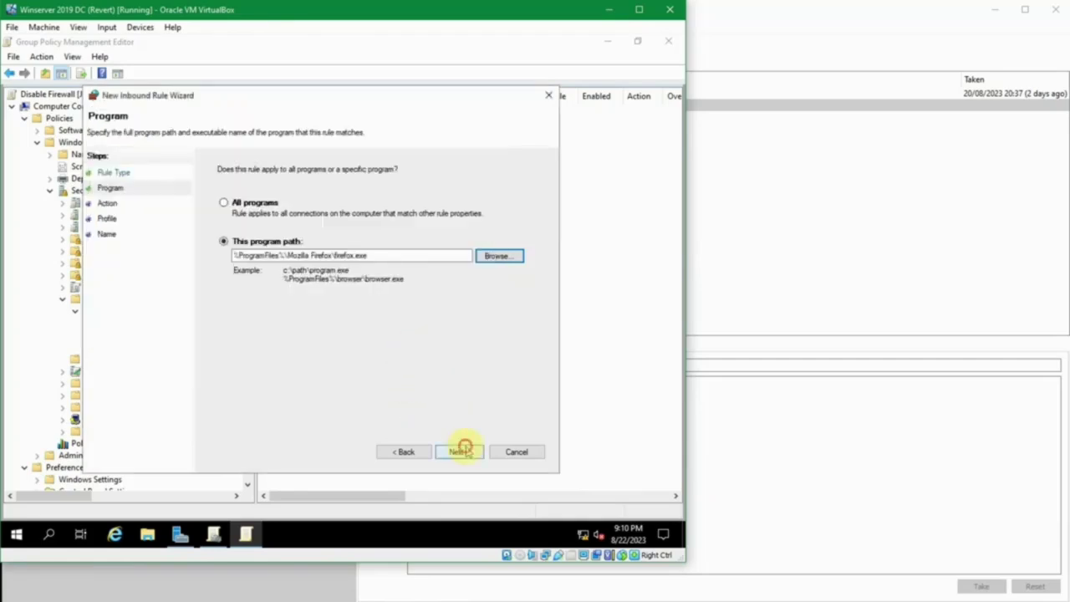
Set the rule's action to block the connection and continue to the profile selection
left_click(460, 451)
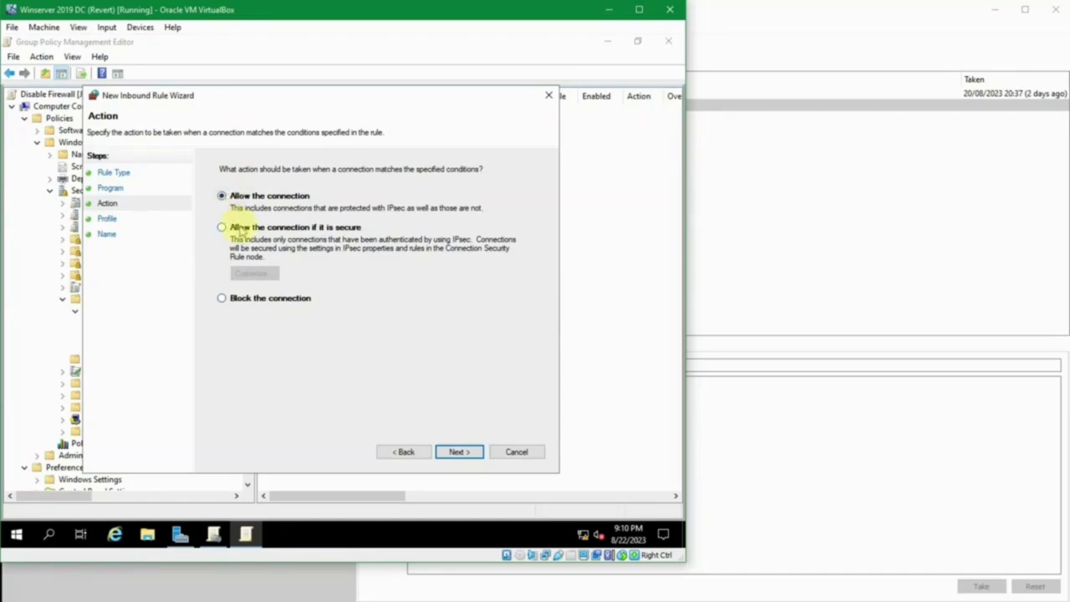
left_click(238, 299)
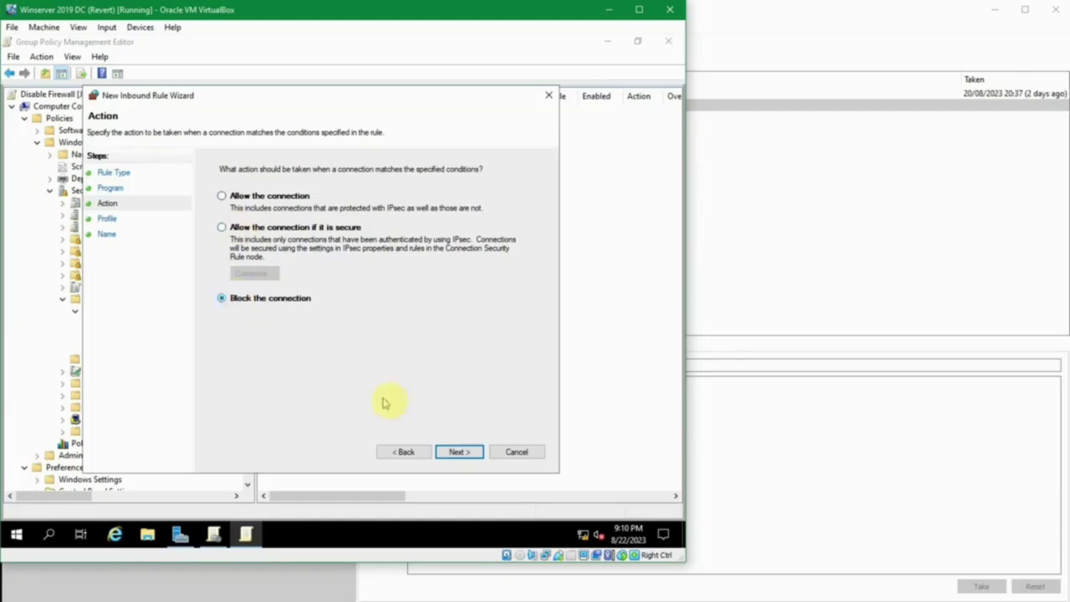
left_click(460, 453)
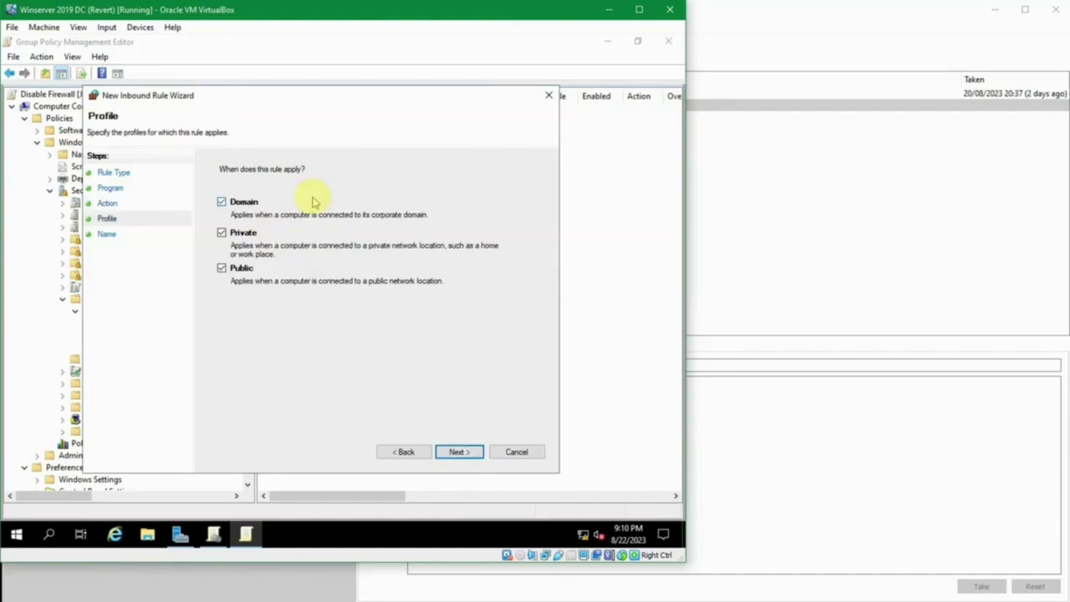
left_click(222, 233)
left_click(221, 268)
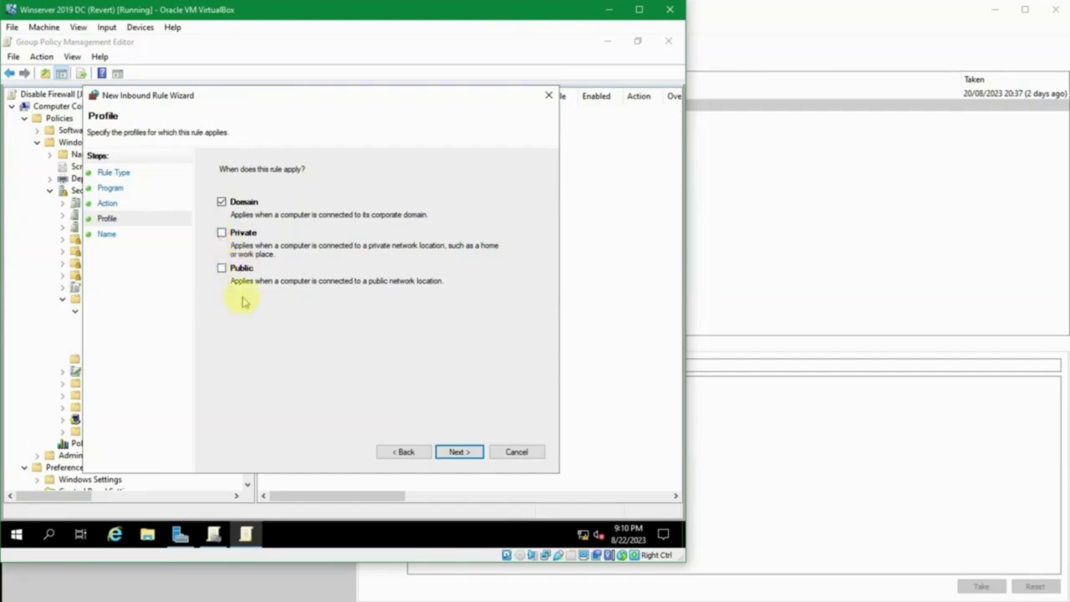
left_click(222, 234)
left_click(222, 268)
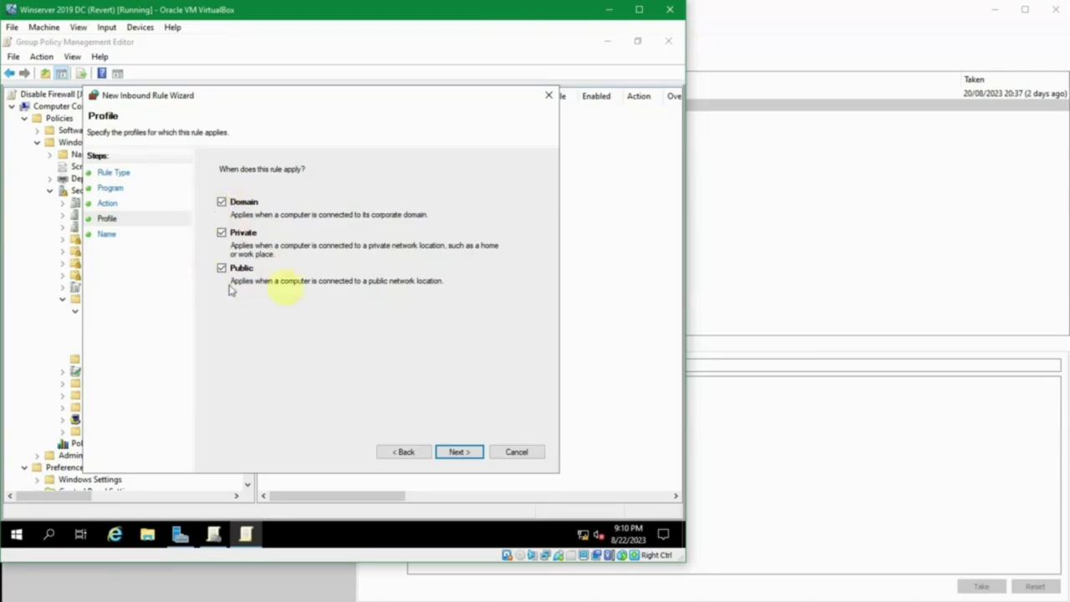
Accept the Domain, Private, and Public profiles, name the rule Disable Koneksi Firefox, and finish creating it
left_click(453, 453)
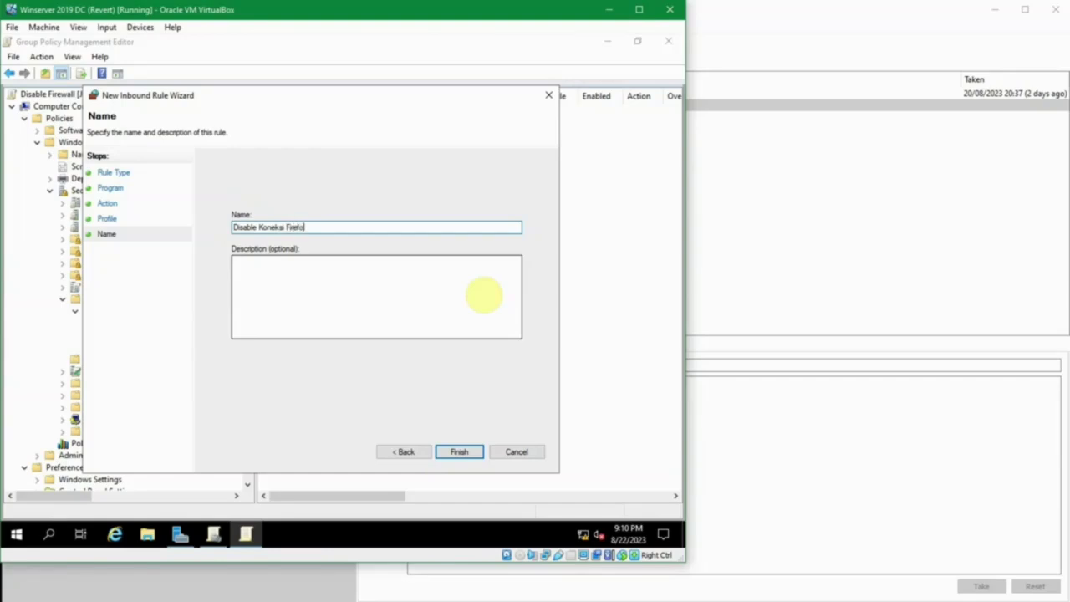
left_click(433, 298)
type("Disable Koneksi Firefox")
left_click(460, 452)
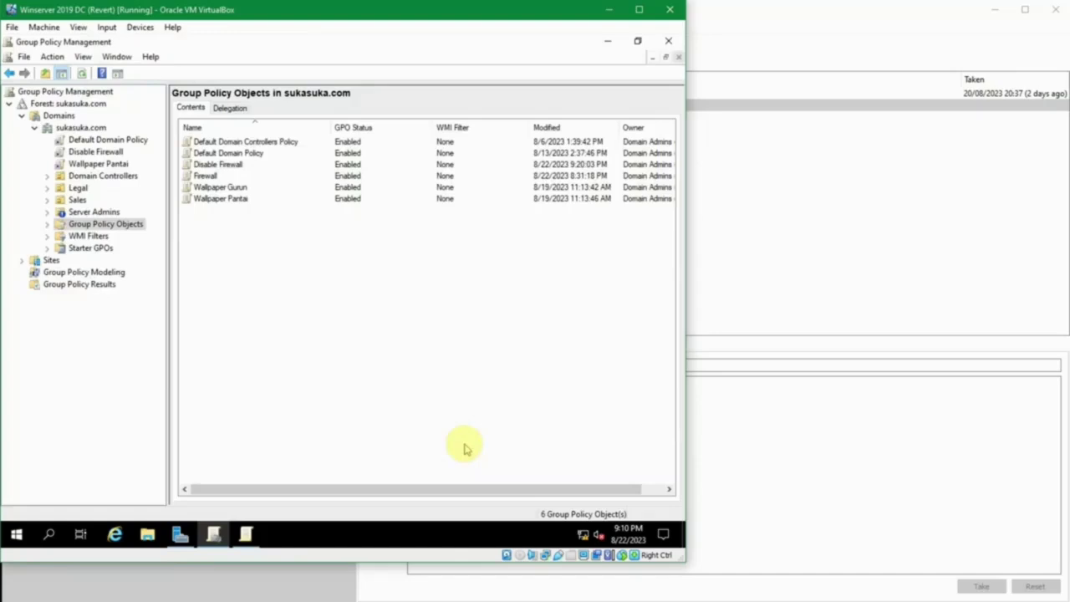
Test the block rule by opening Firefox on the server and trying to load google.com, and close the browser
left_click(17, 540)
left_click(95, 161)
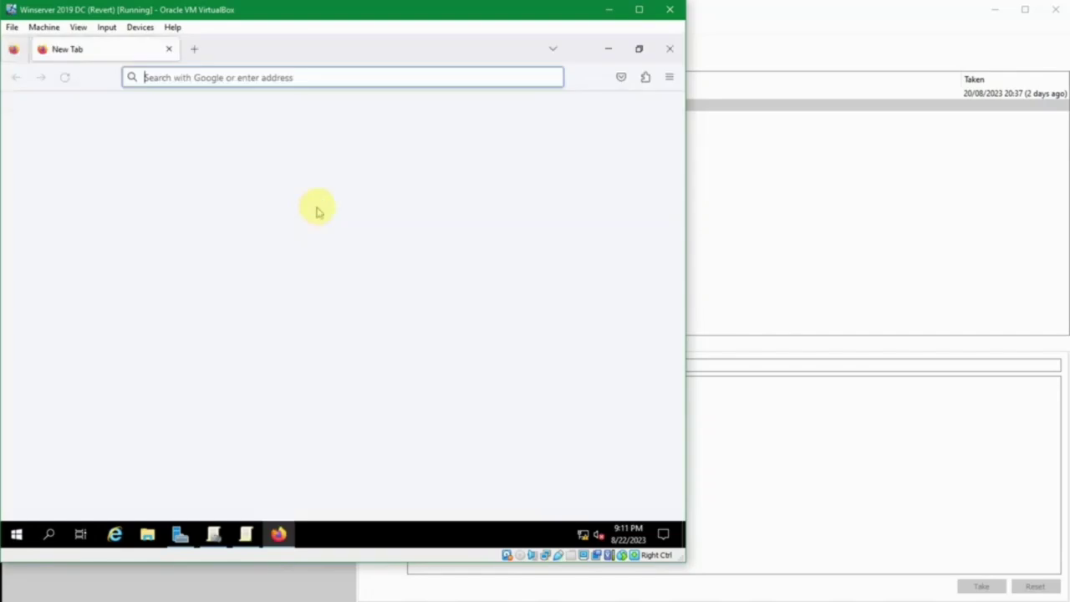
left_click(325, 82)
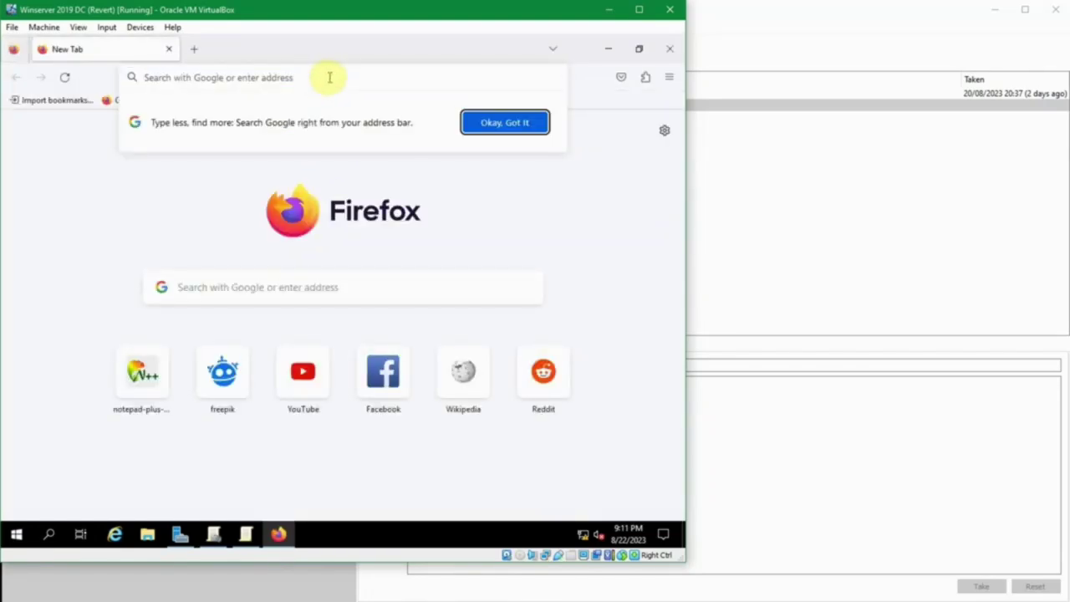
type("ggo")
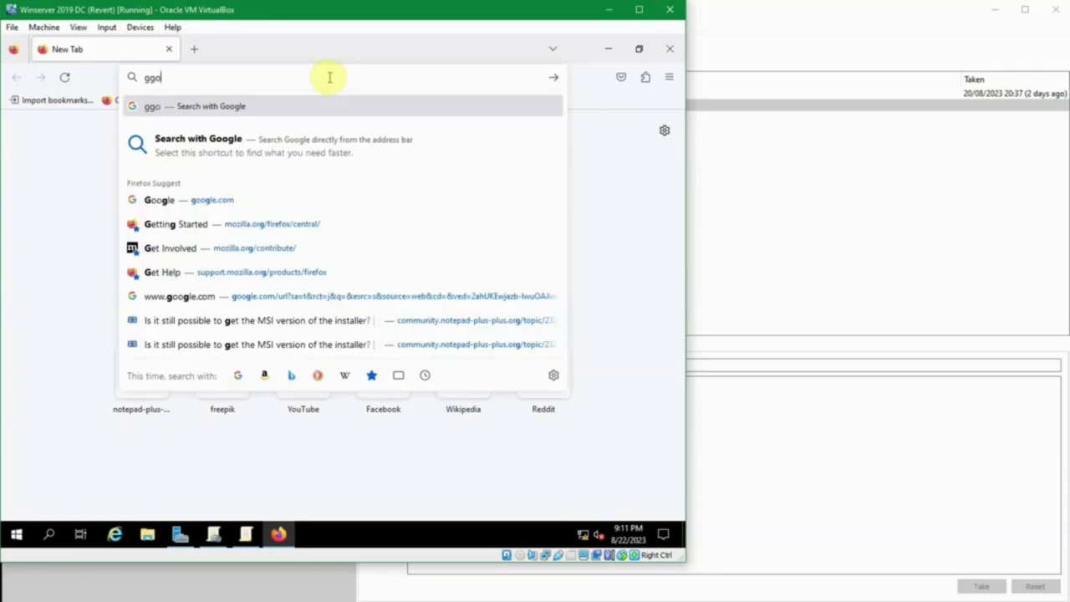
key("Return")
left_click(330, 77)
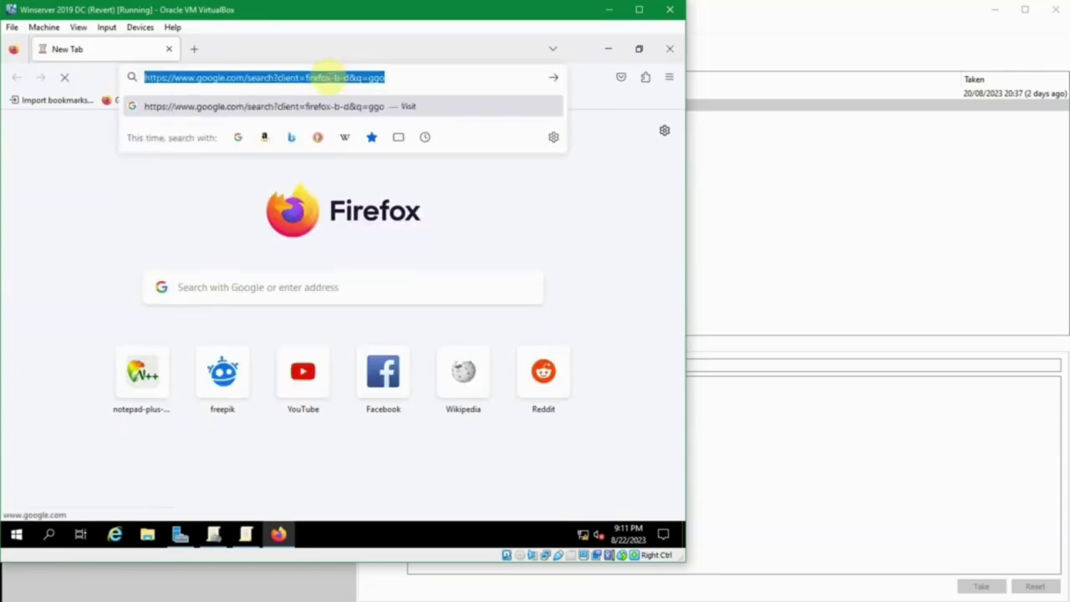
type("google.com")
key("Return")
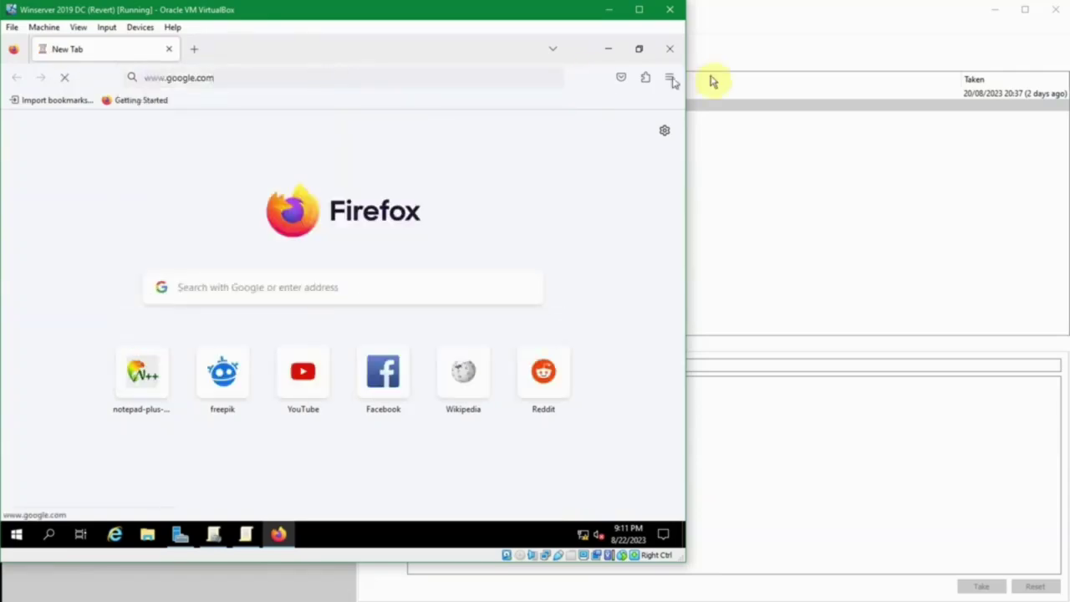
left_click(667, 49)
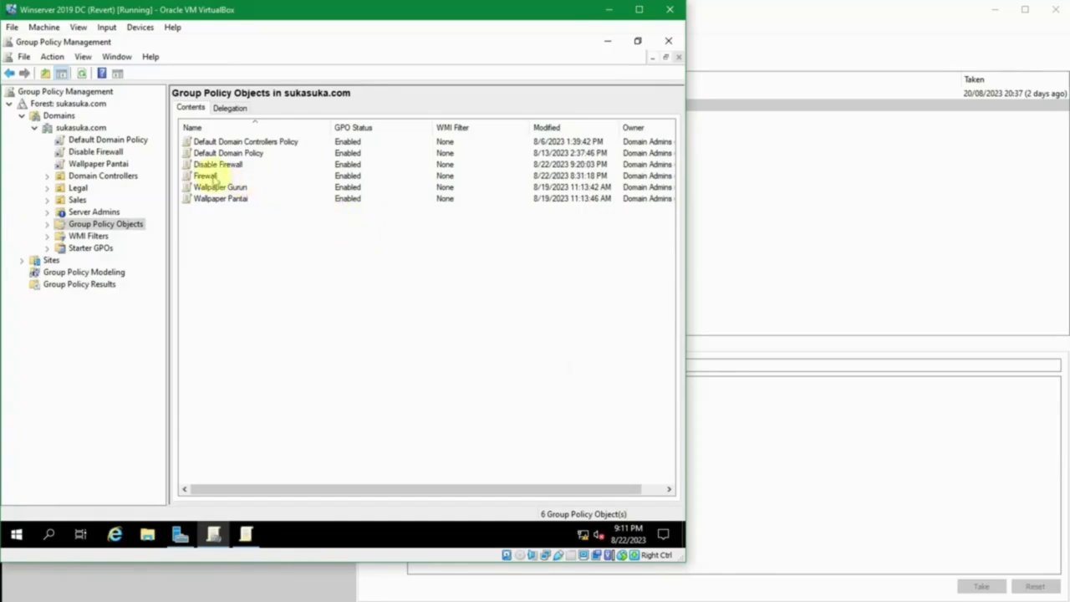
Return to the Disable Firewall policy editor and start a new inbound rule of type Port, continuing to its protocol and ports
left_click(246, 533)
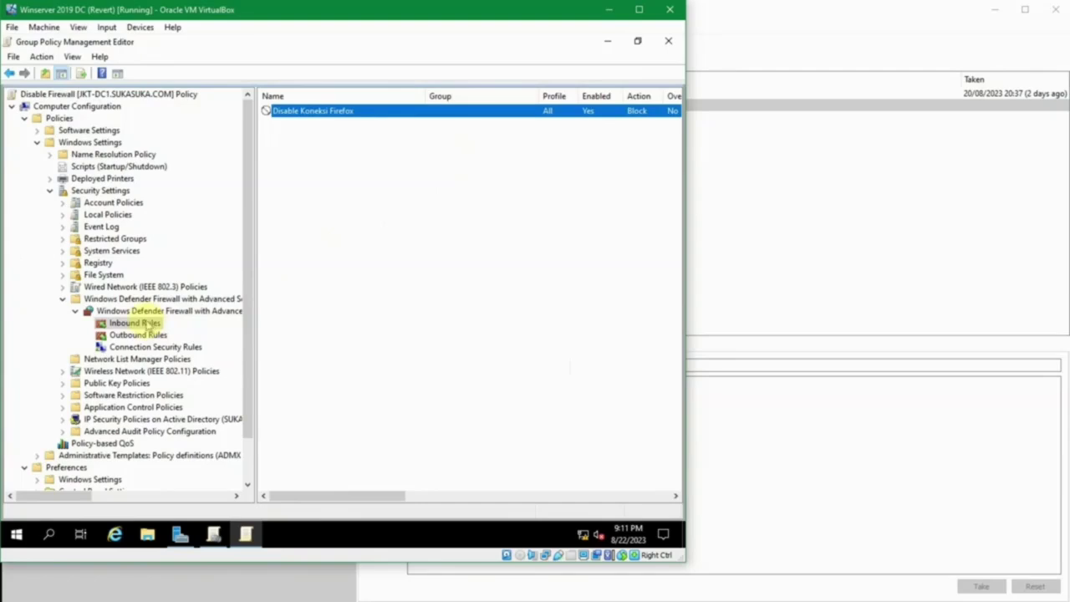
left_click(306, 143)
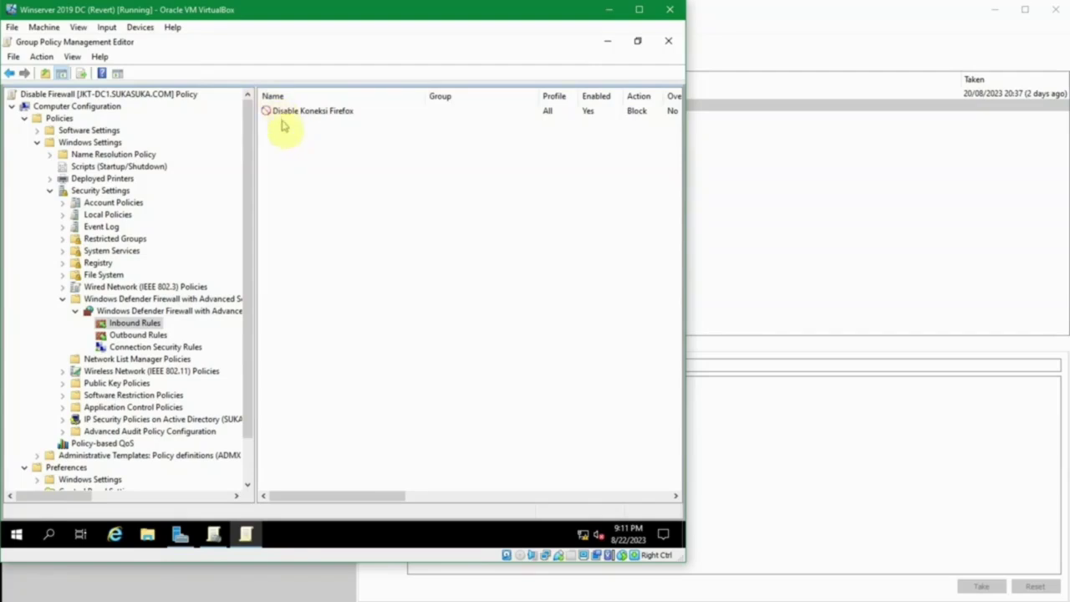
right_click(289, 137)
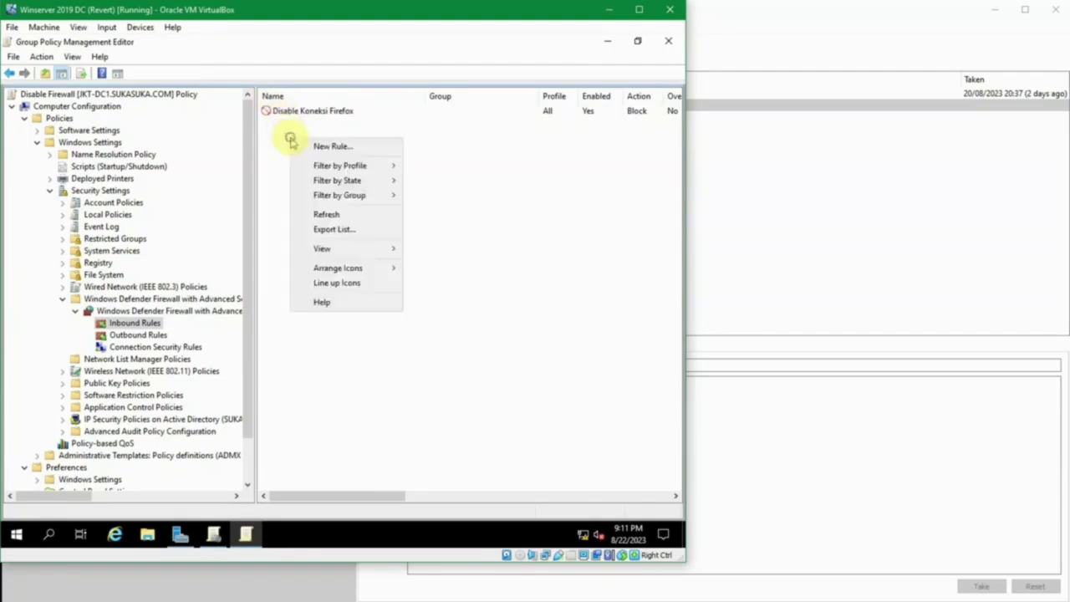
left_click(332, 148)
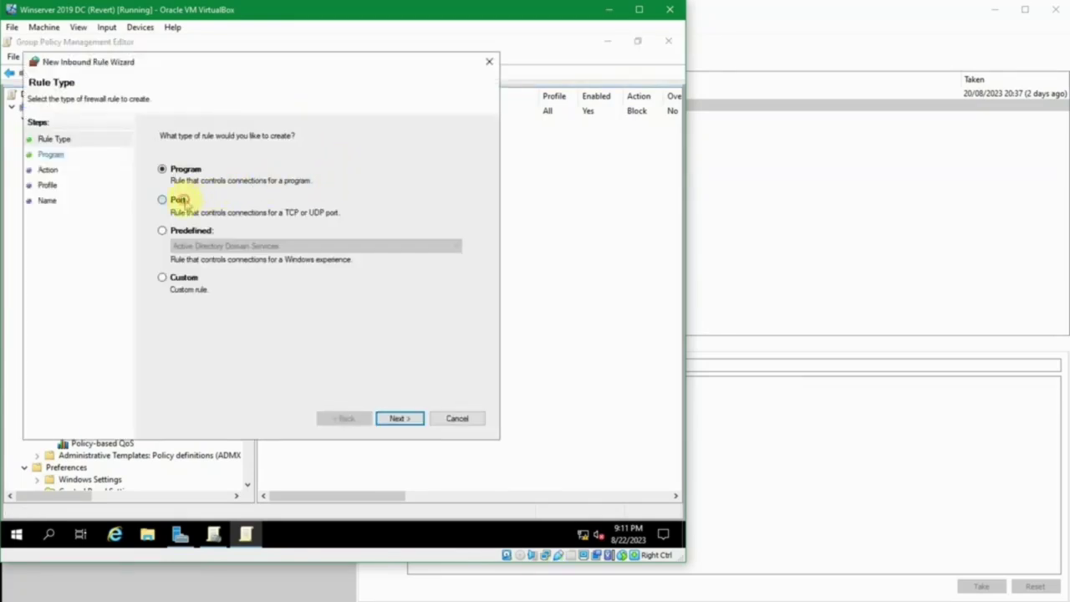
left_click(179, 200)
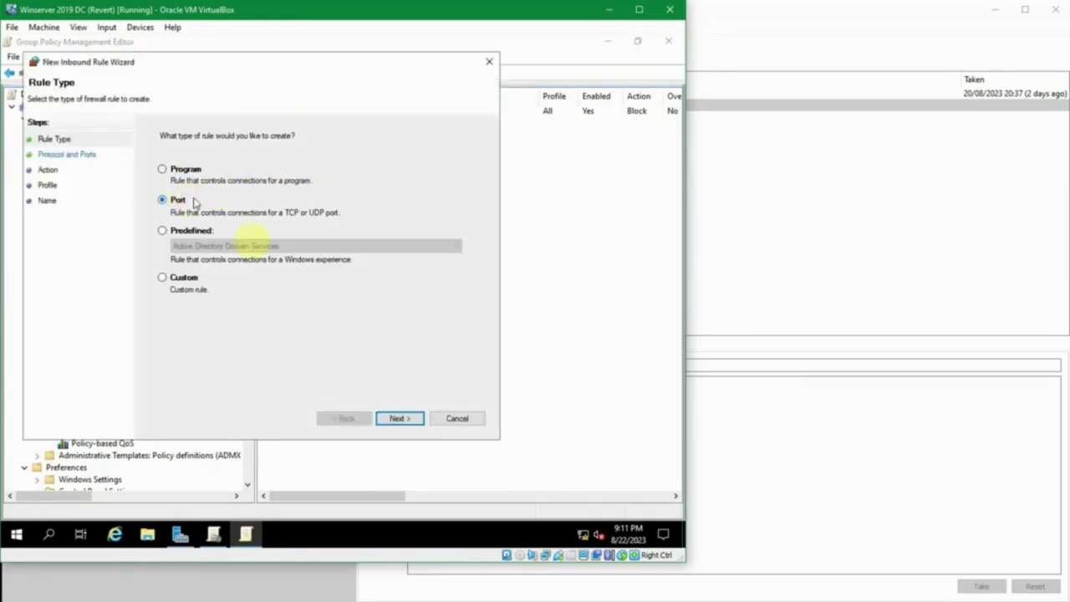
left_click(399, 419)
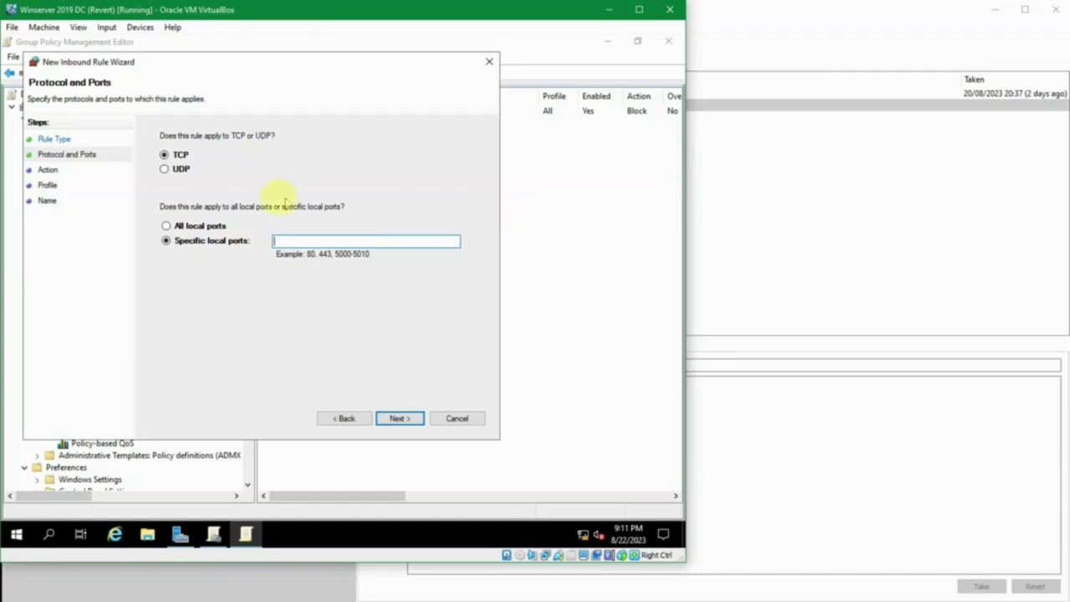
Apply the rule to TCP on specific local port 3389 and continue to the action selection
left_click(194, 226)
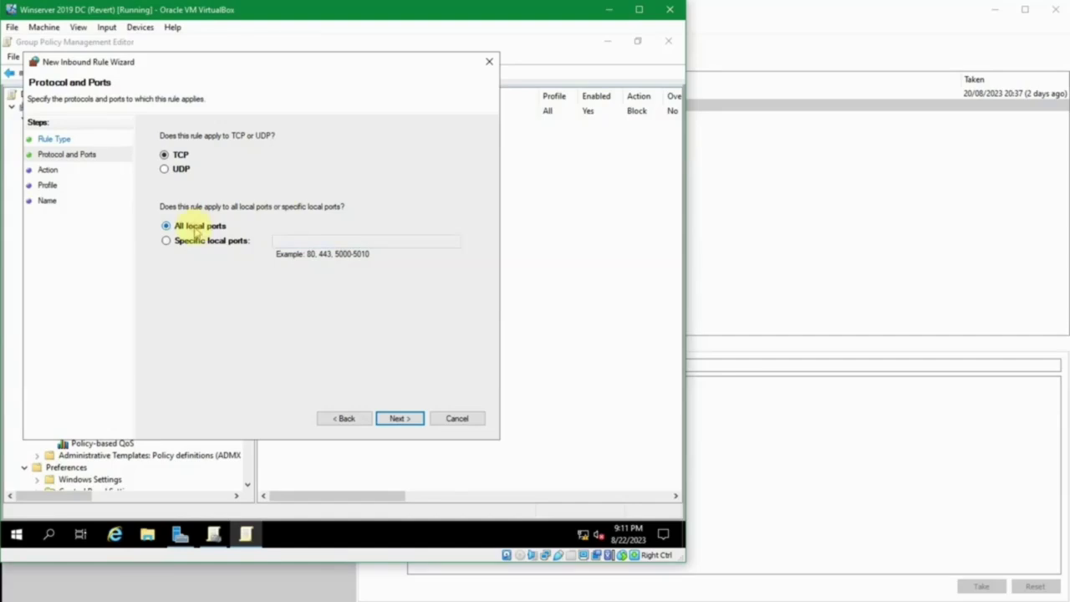
left_click(196, 241)
left_click(331, 243)
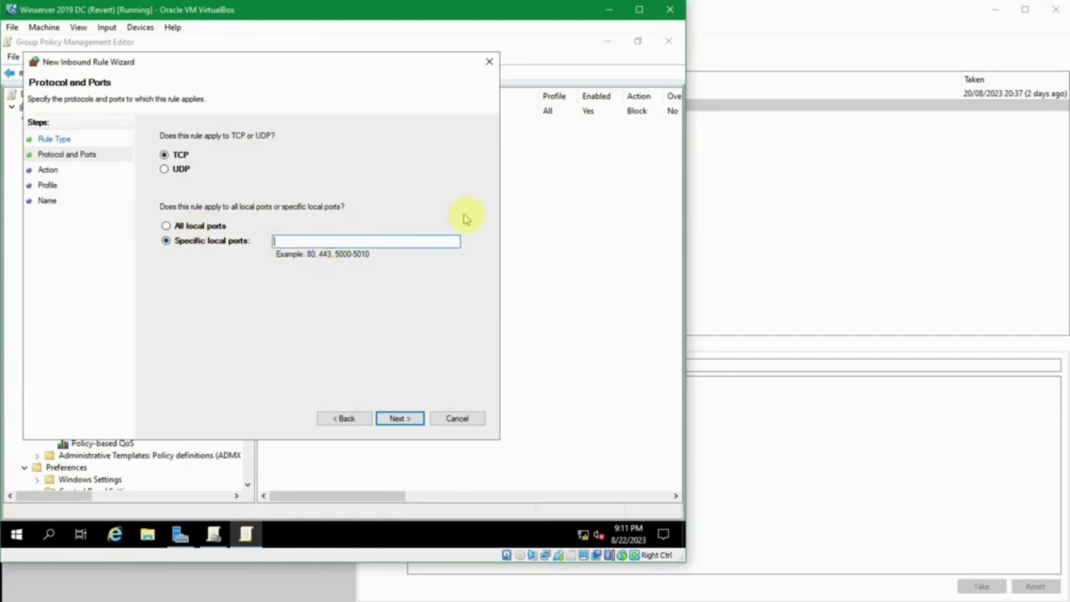
mouse_move(625, 544)
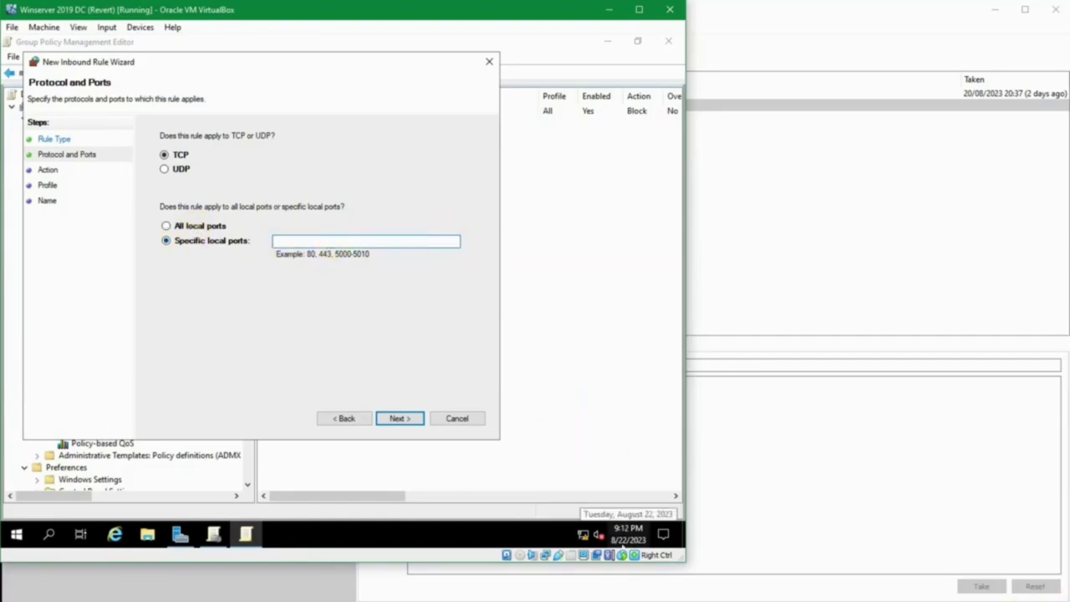
left_click(388, 240)
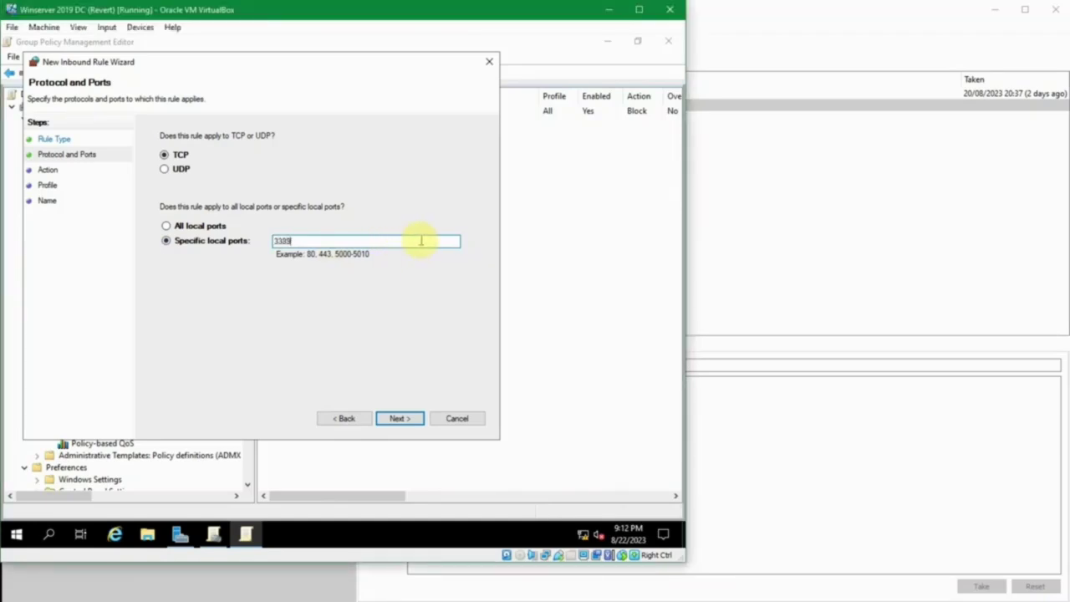
left_click(400, 418)
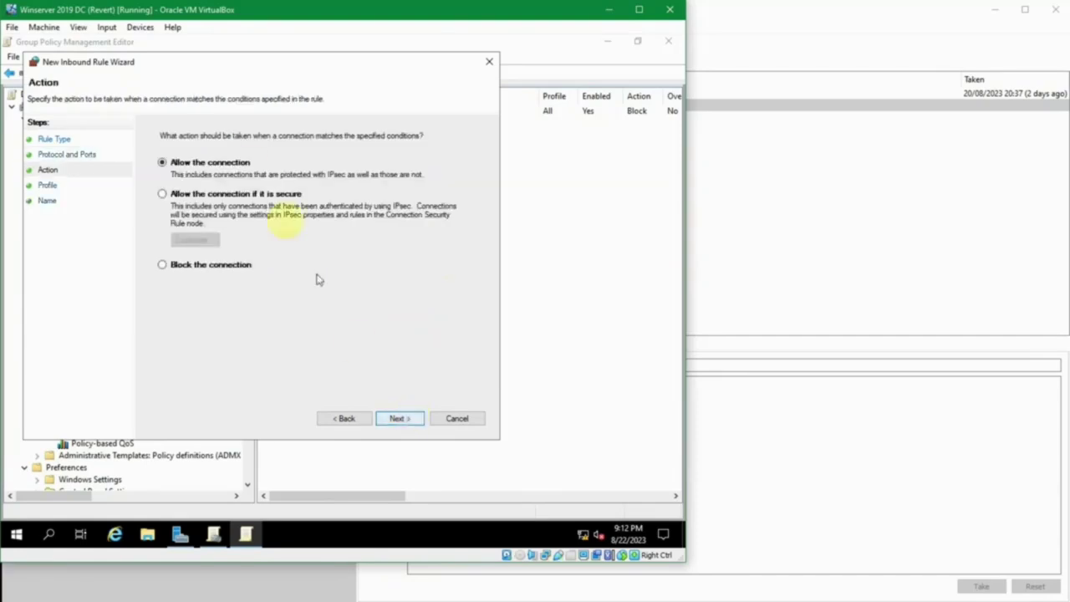
Set the rule's action to allow the connection if it is secure and continue to the users selection
left_click(192, 164)
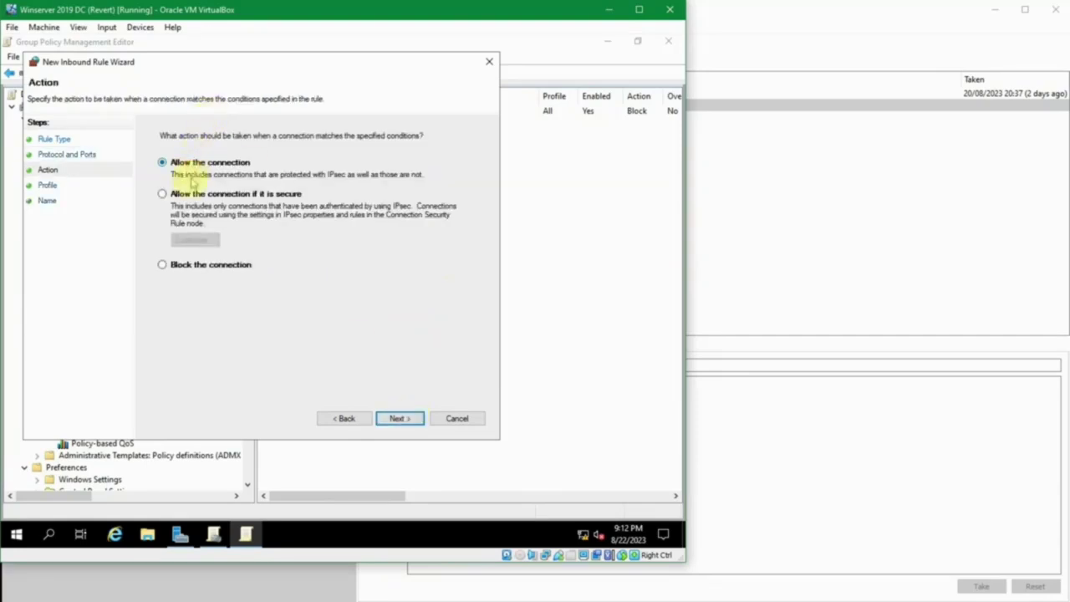
left_click(184, 194)
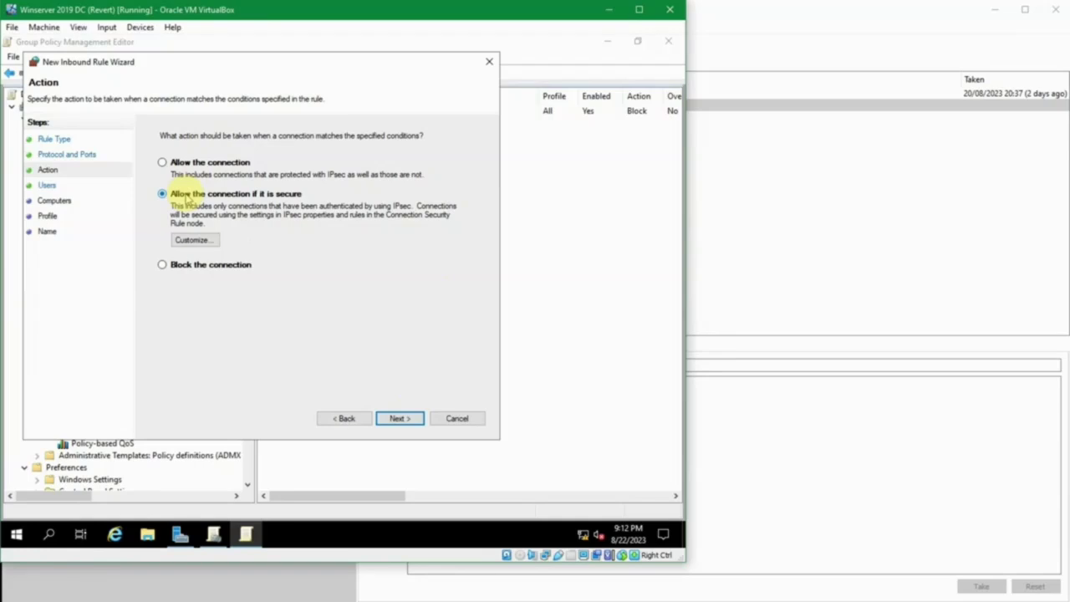
left_click(183, 266)
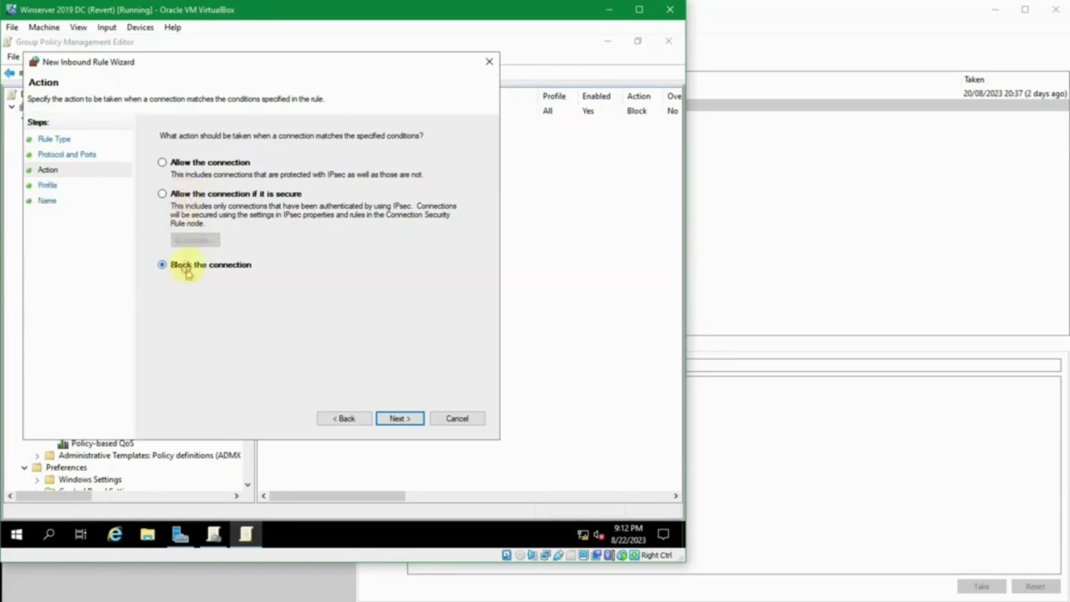
left_click(199, 194)
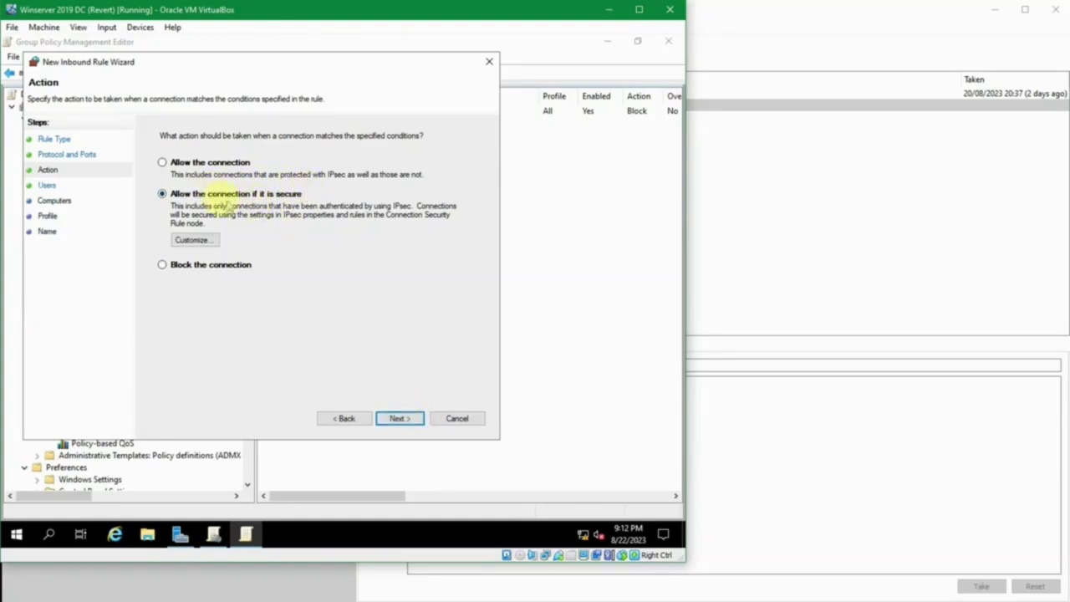
left_click(385, 419)
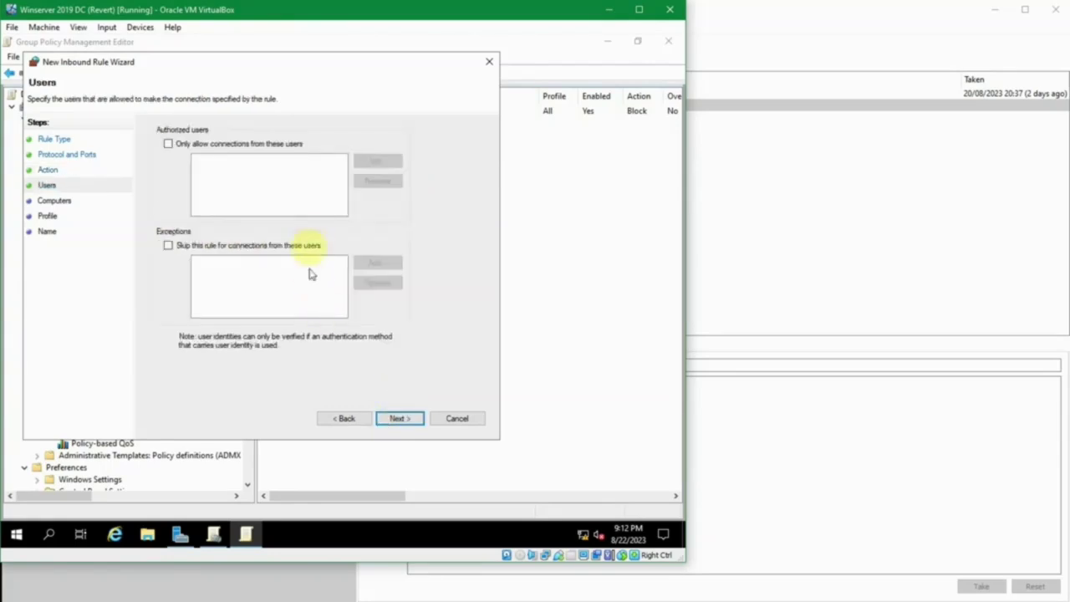
Allow connections only from authorized users and add a domain user's account to that list
left_click(302, 196)
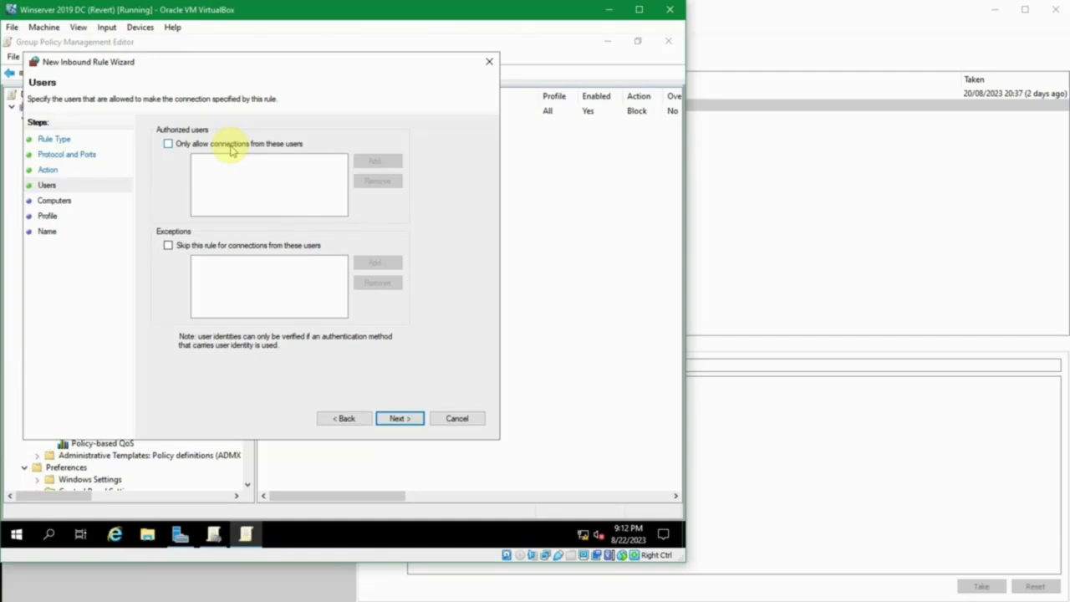
left_click(212, 145)
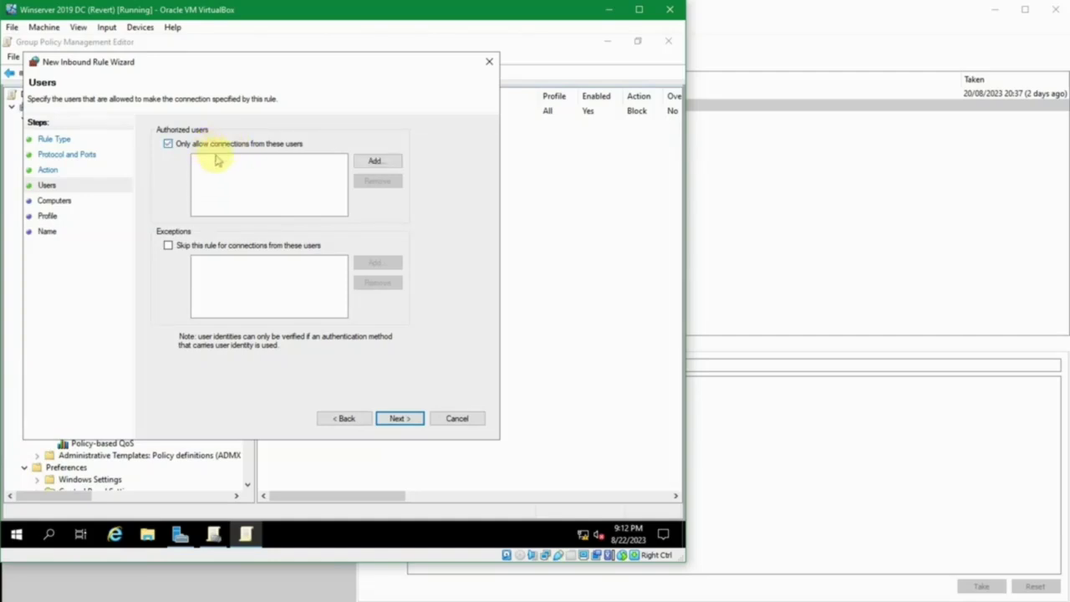
left_click(376, 162)
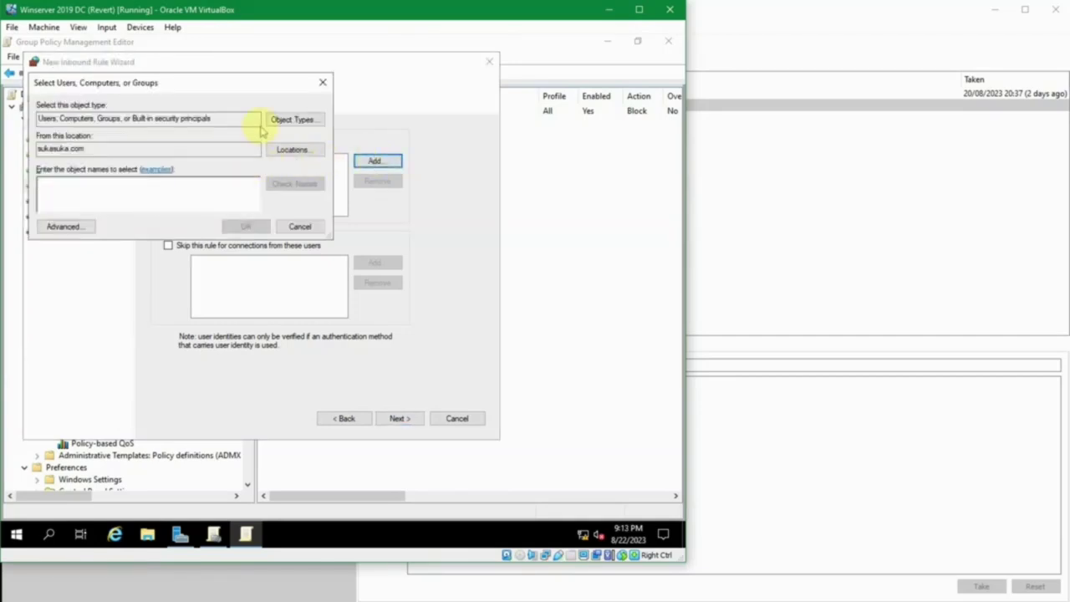
type("bamban")
key("Return")
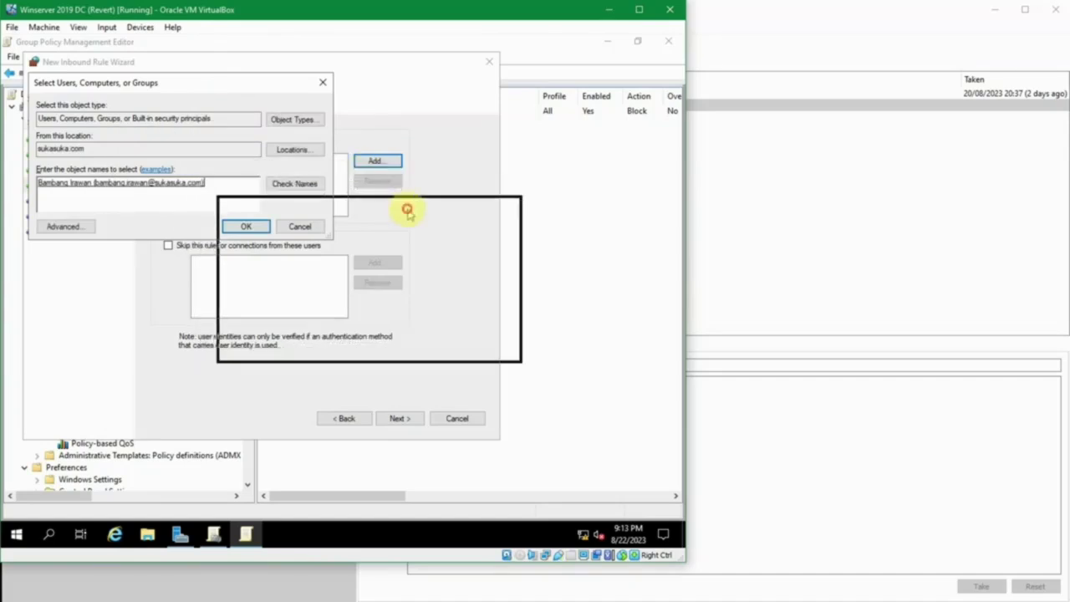
left_click(434, 352)
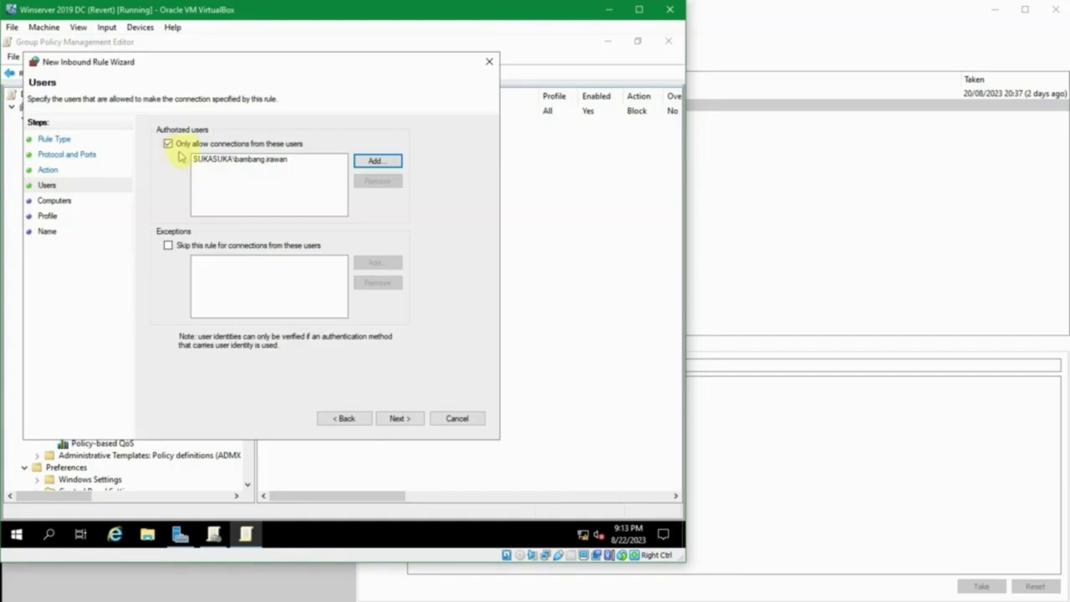
Remove the account from the authorized users and turn off the authorized-user restriction
left_click(276, 159)
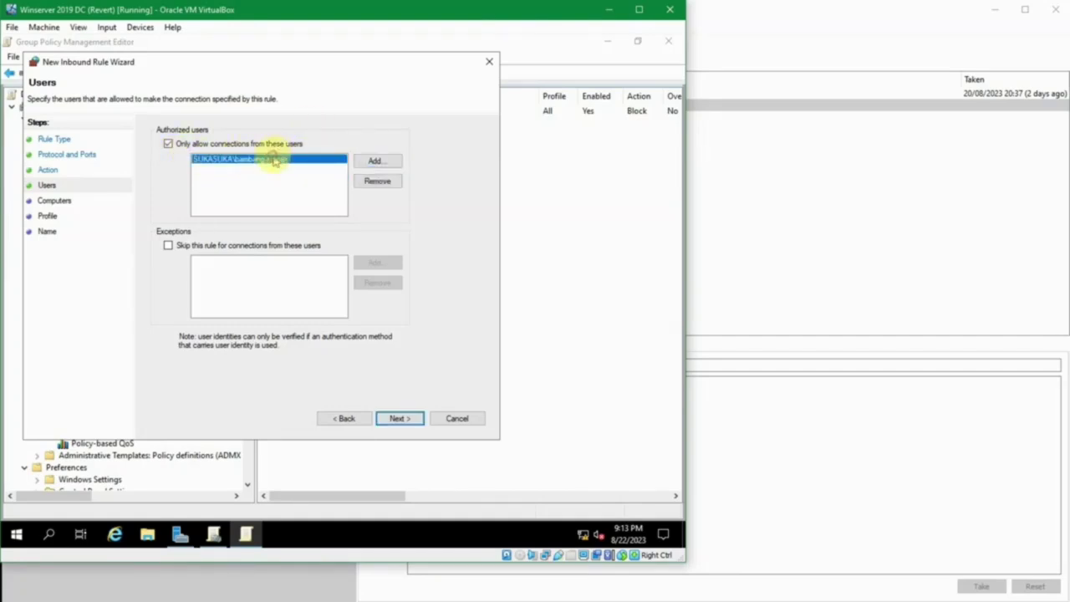
left_click(368, 181)
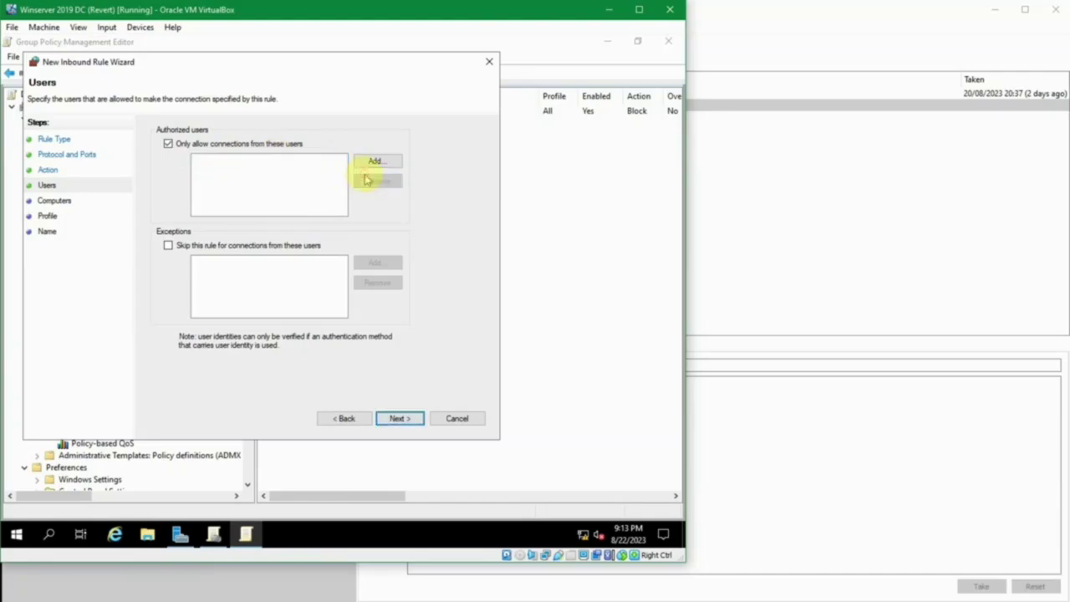
left_click(269, 149)
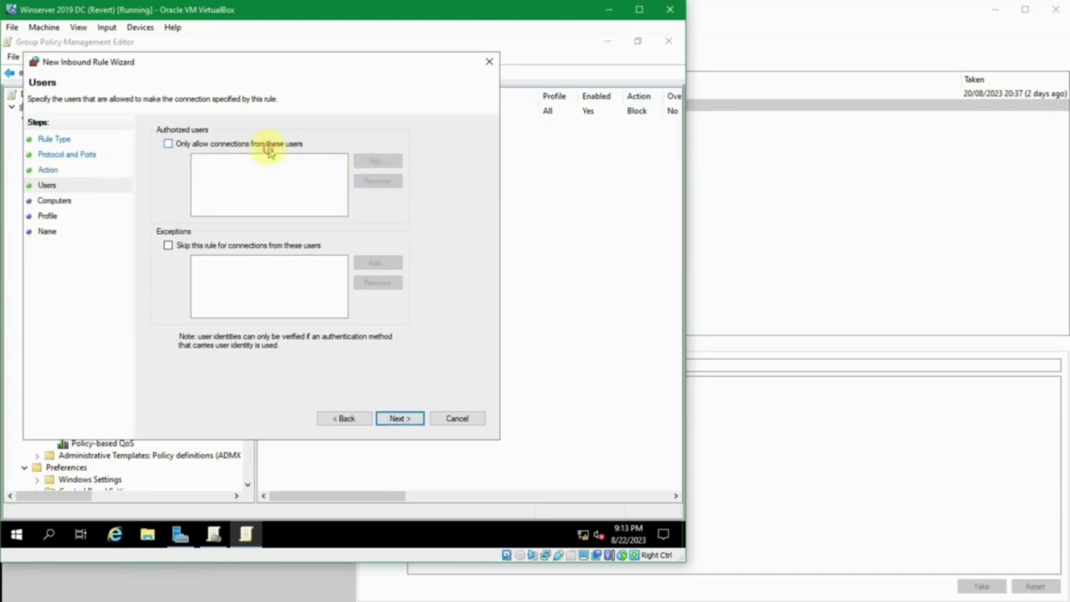
left_click(295, 254)
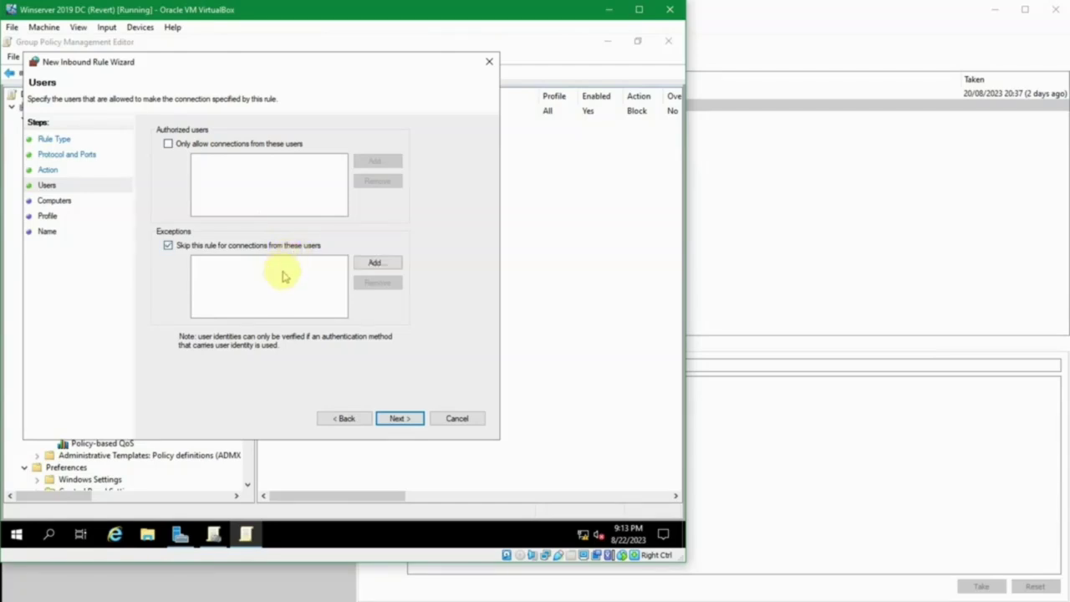
left_click(282, 242)
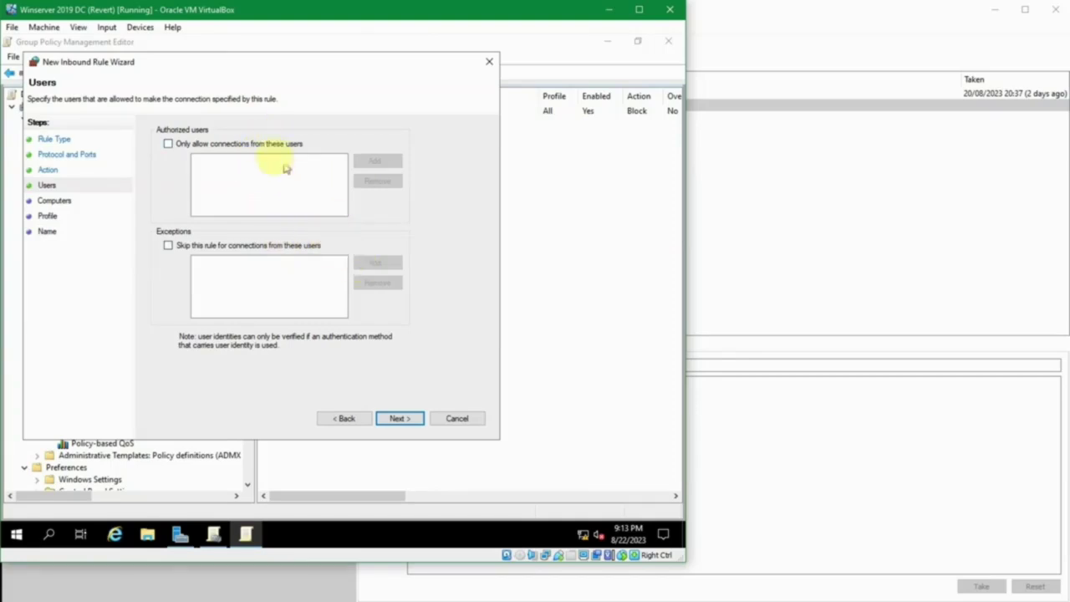
left_click(345, 419)
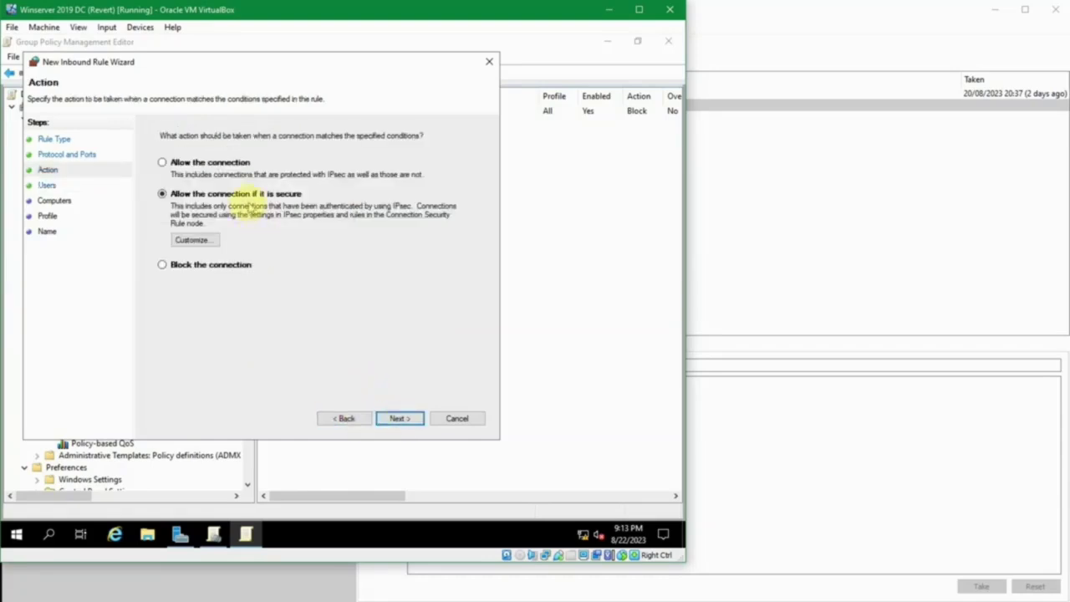
left_click(408, 419)
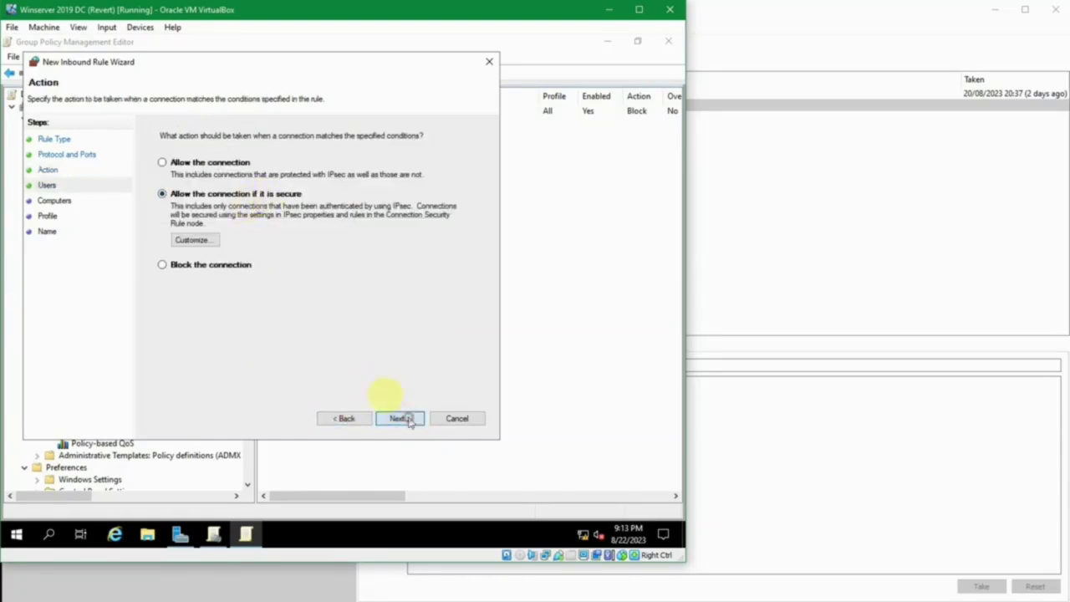
Enable the user exceptions that skip this rule and add another domain user's account to them
left_click(238, 247)
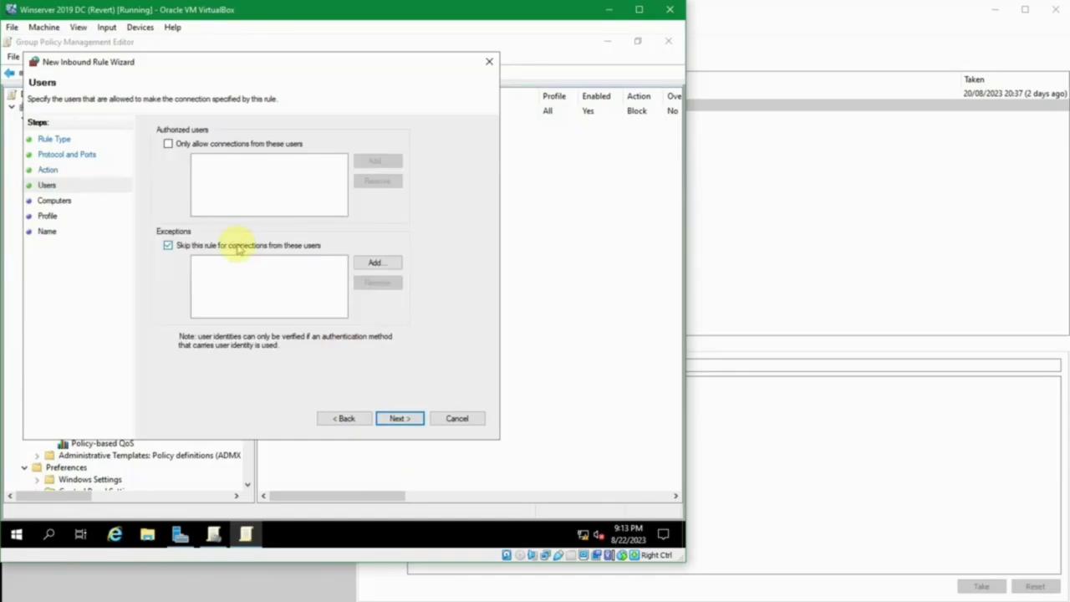
left_click(276, 264)
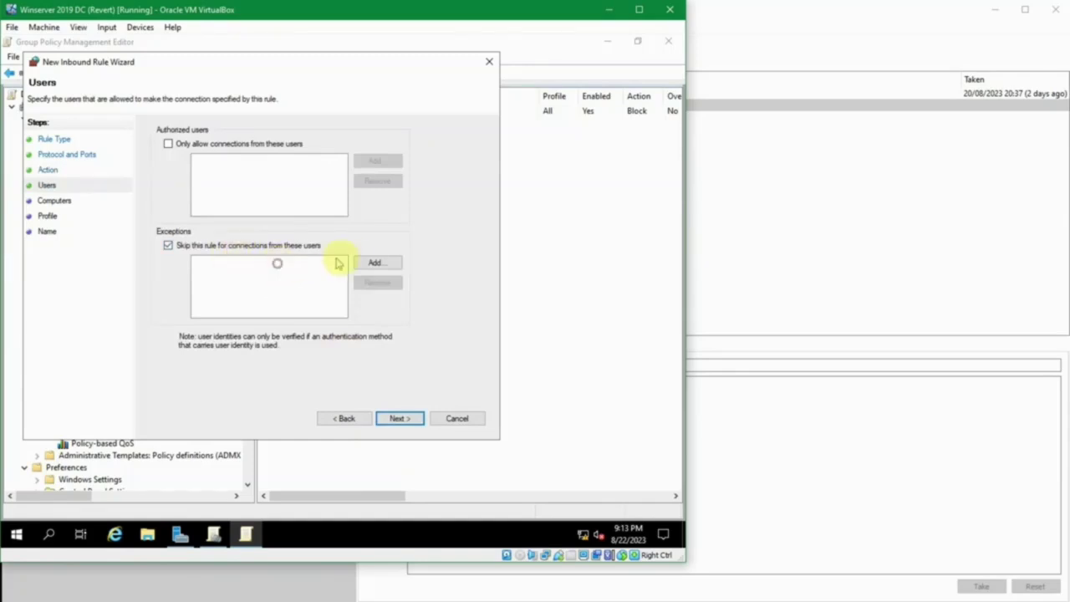
left_click(358, 262)
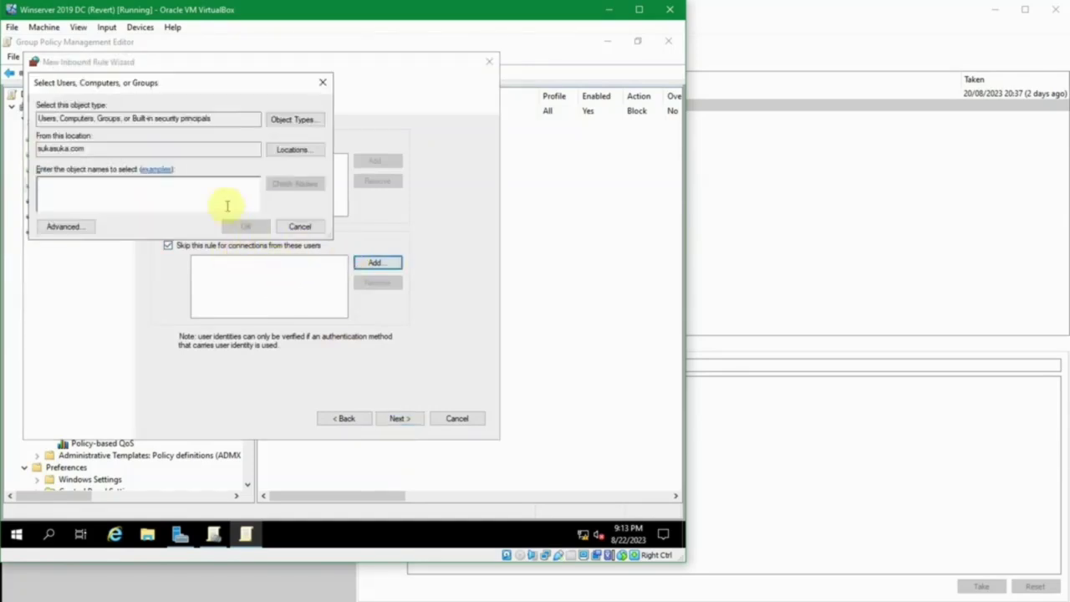
type("rn")
type("ini")
key("alt+k")
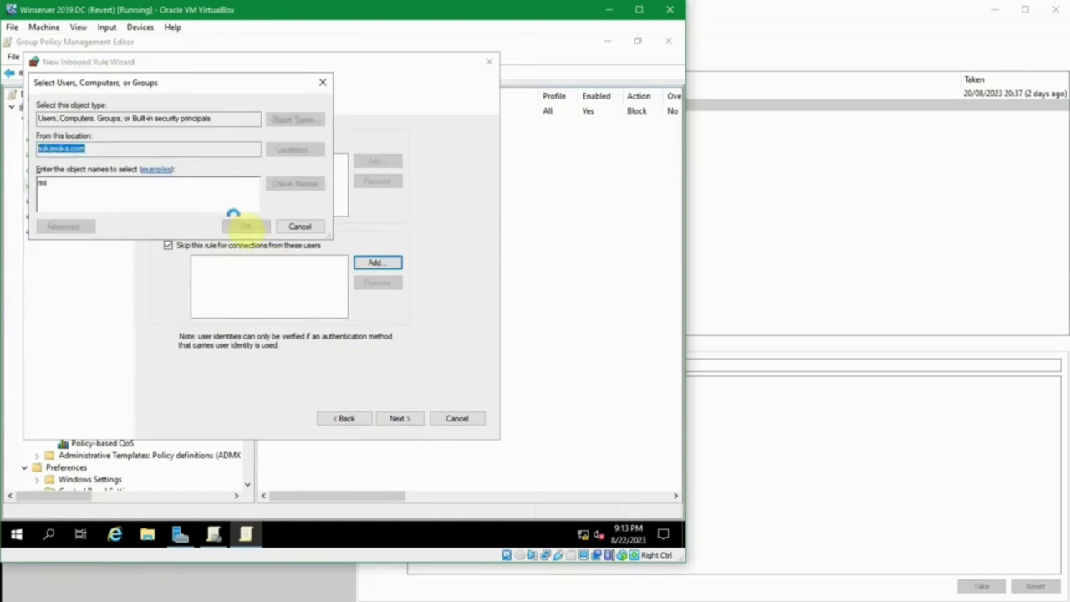
left_click(261, 230)
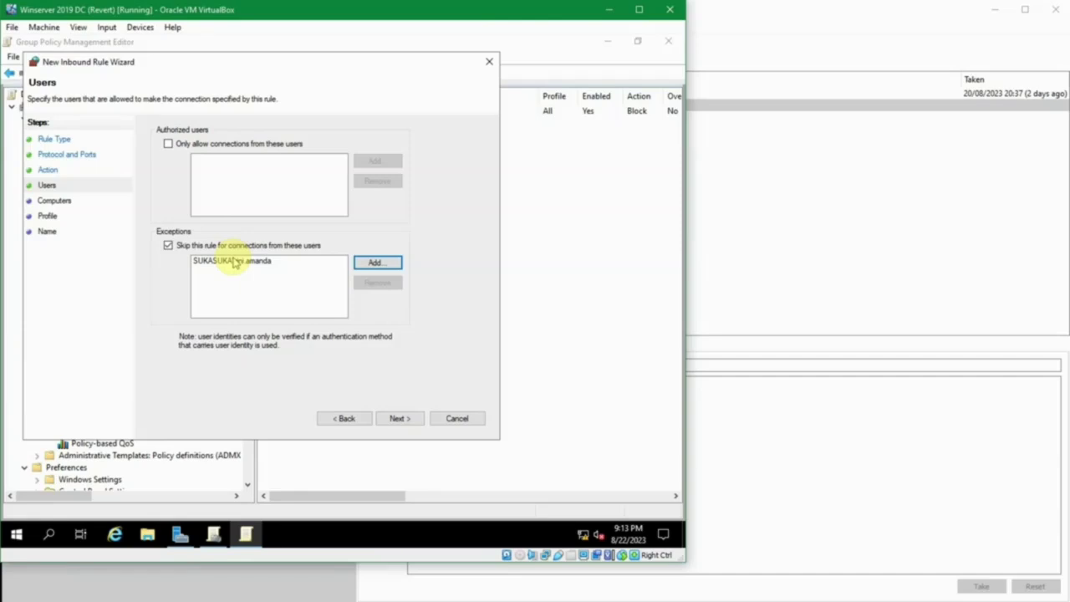
Turn off the user exceptions for the rule and continue to the computers selection
left_click(235, 261)
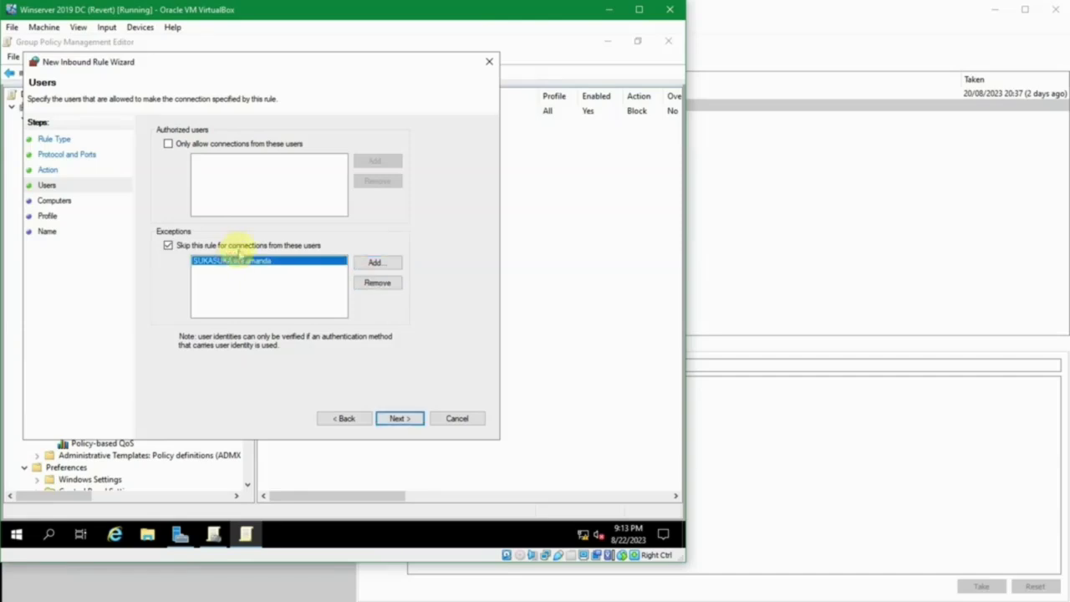
left_click(241, 253)
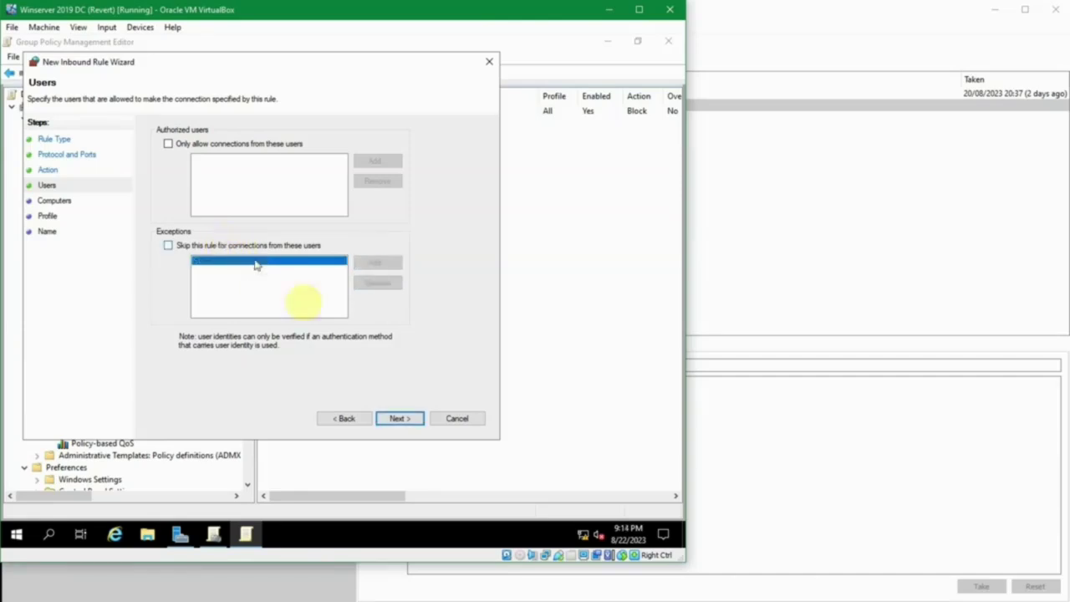
left_click(406, 418)
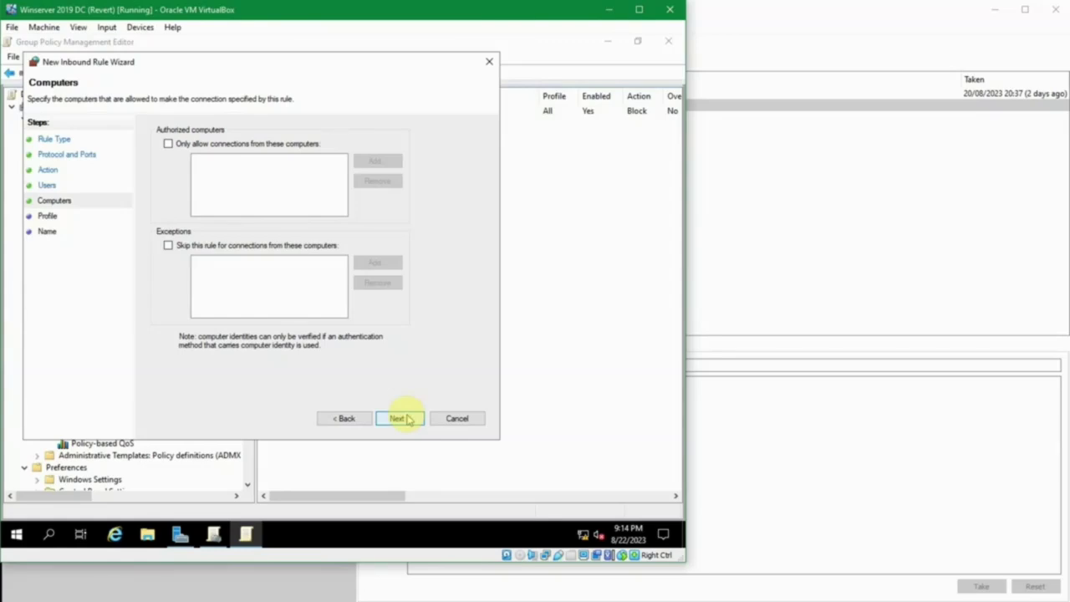
left_click(290, 143)
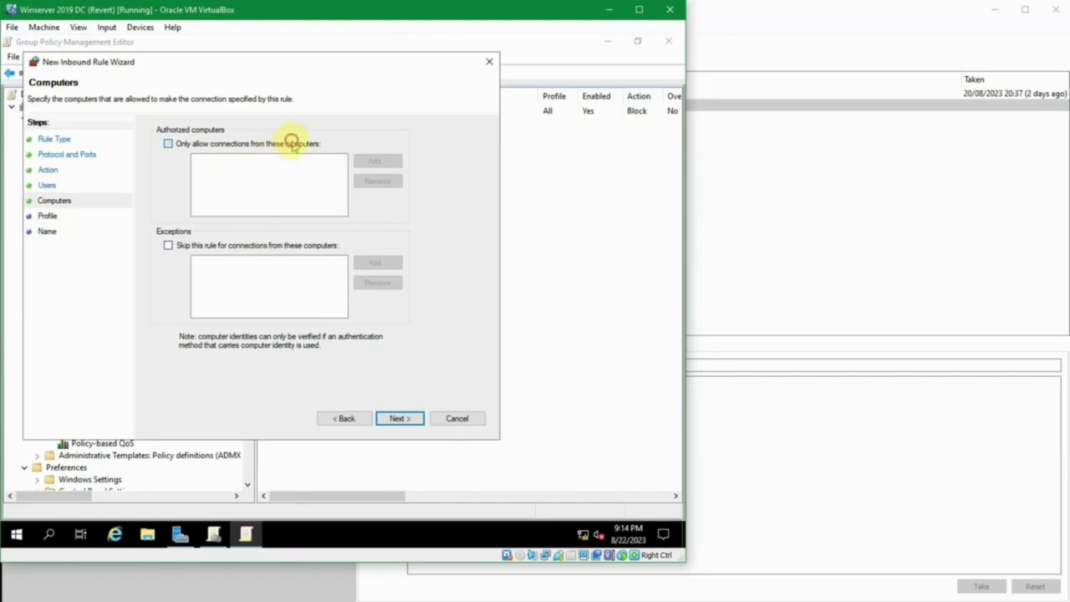
left_click(378, 163)
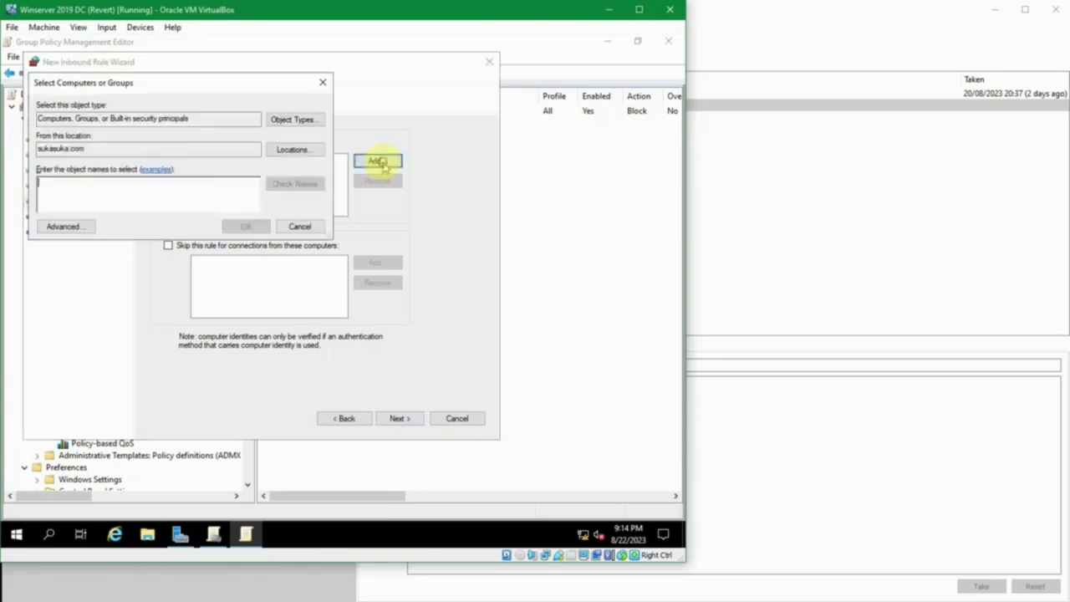
type("n")
key("Tab")
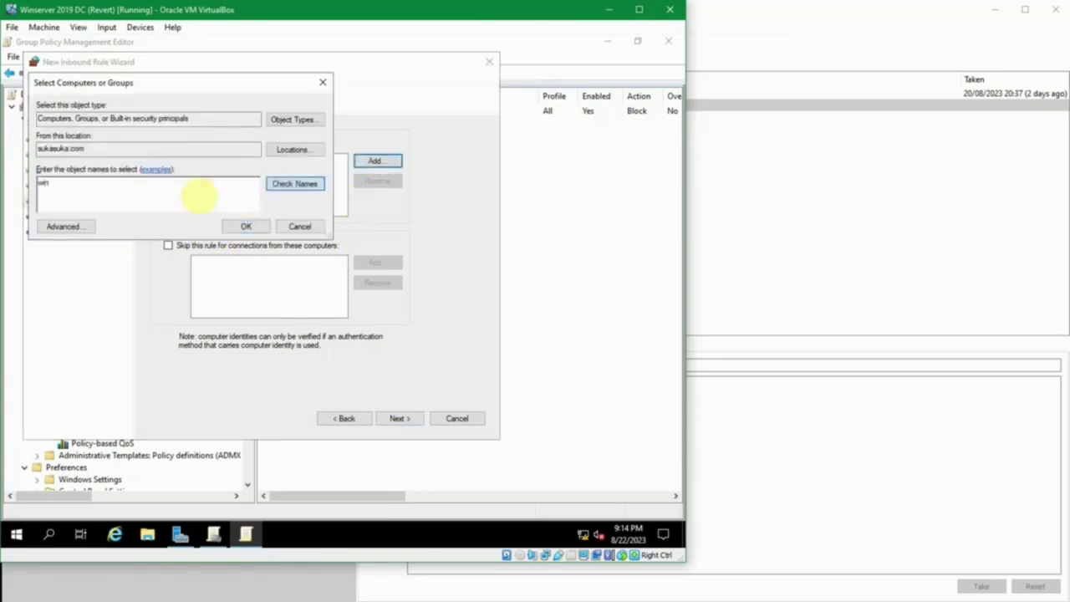
key("Return")
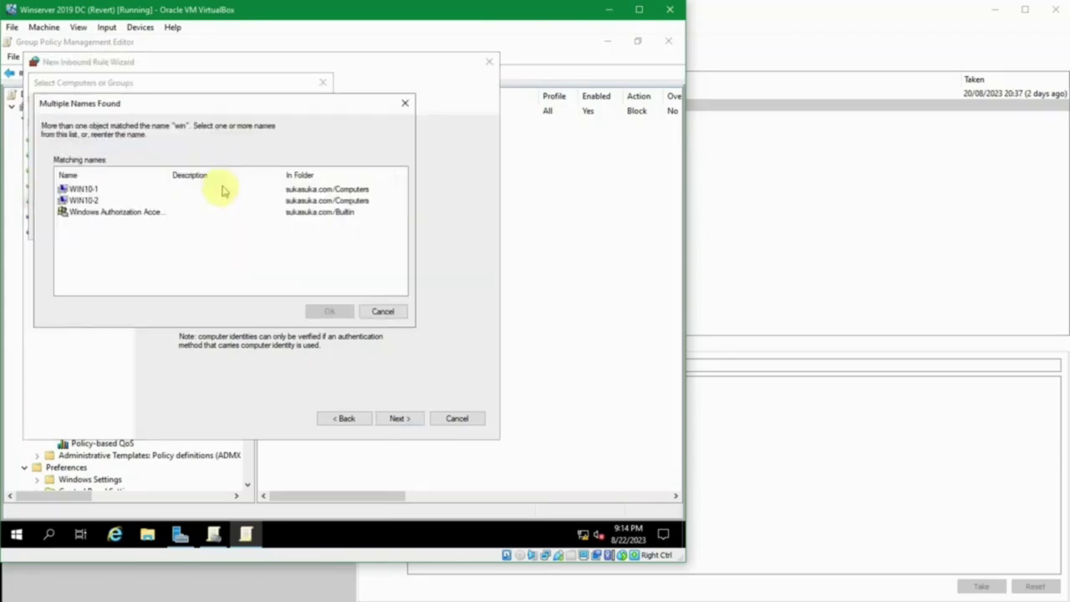
left_click(84, 189)
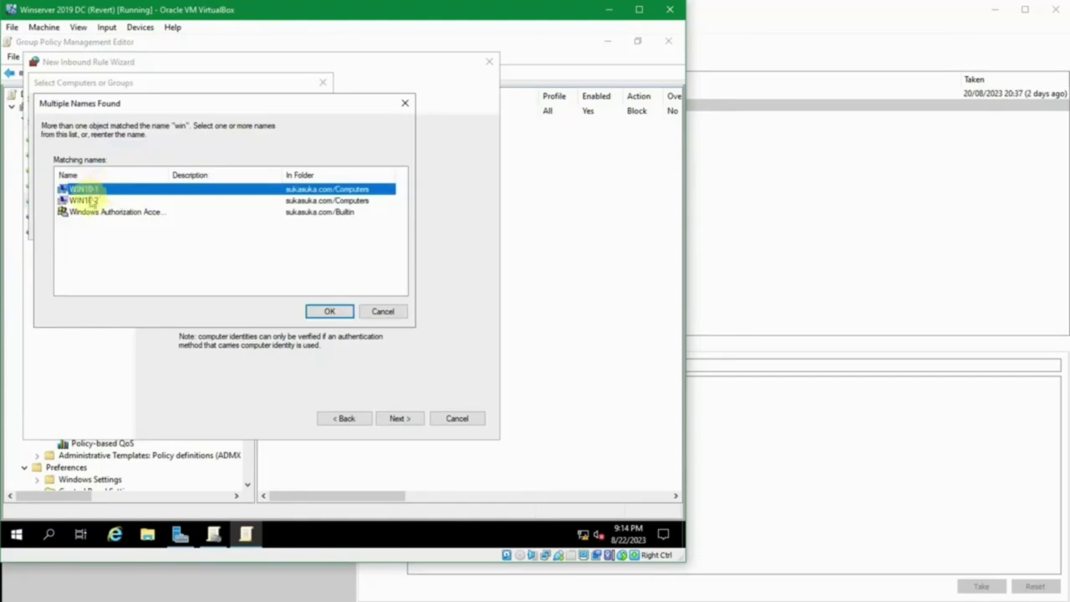
left_click(92, 201)
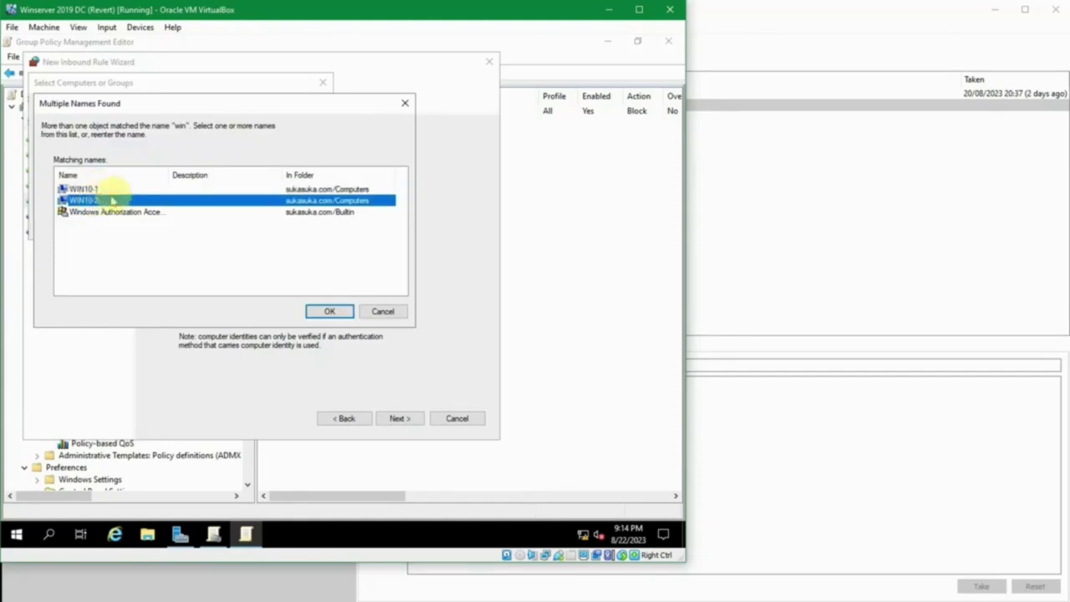
left_click(174, 192)
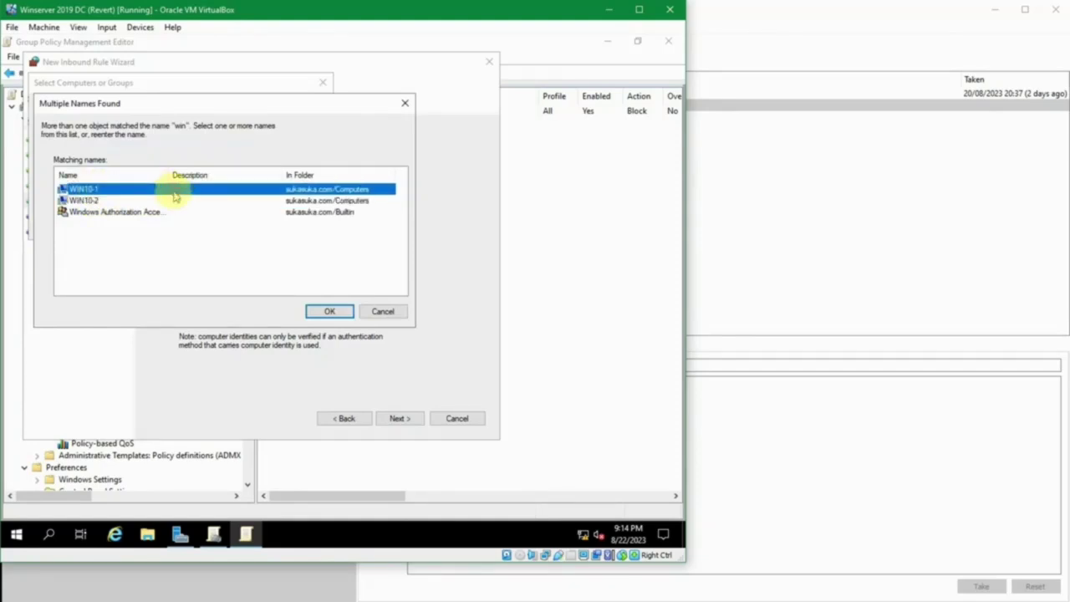
left_click(175, 201)
left_click(178, 189)
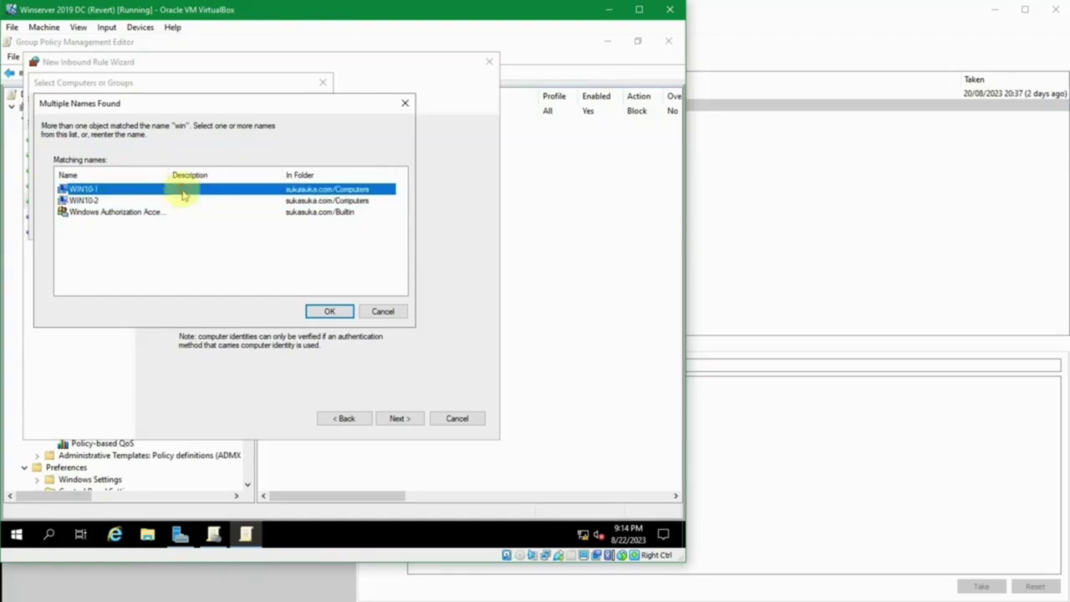
left_click(378, 309)
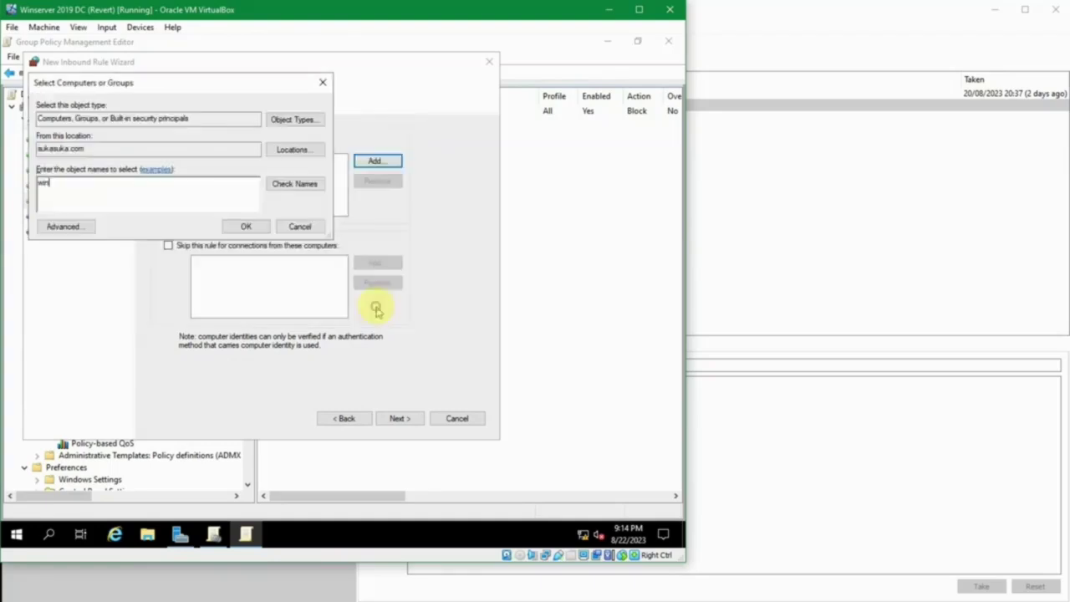
left_click(303, 227)
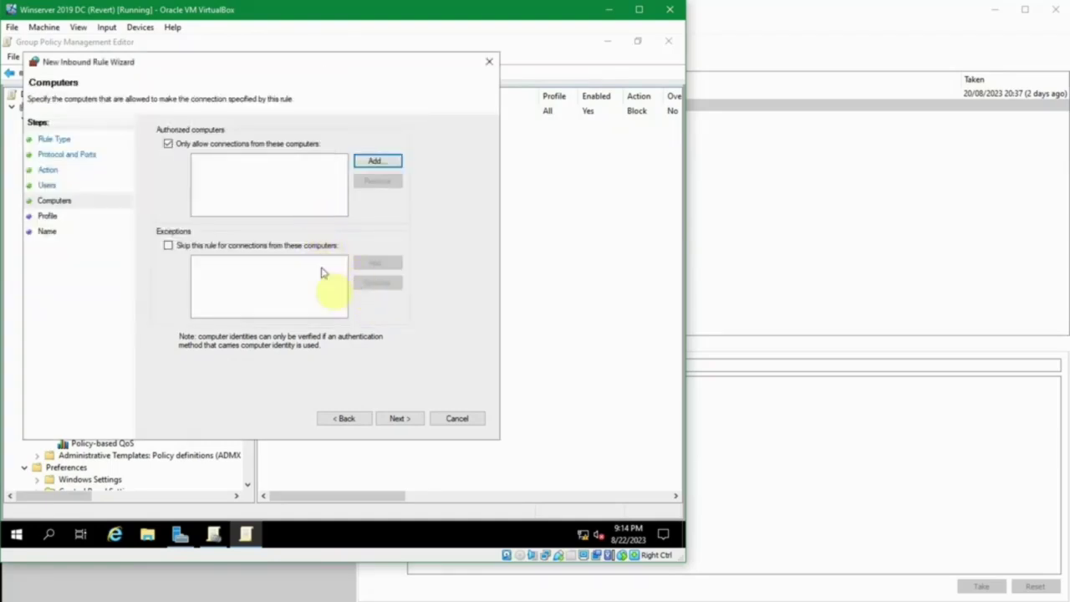
left_click(239, 143)
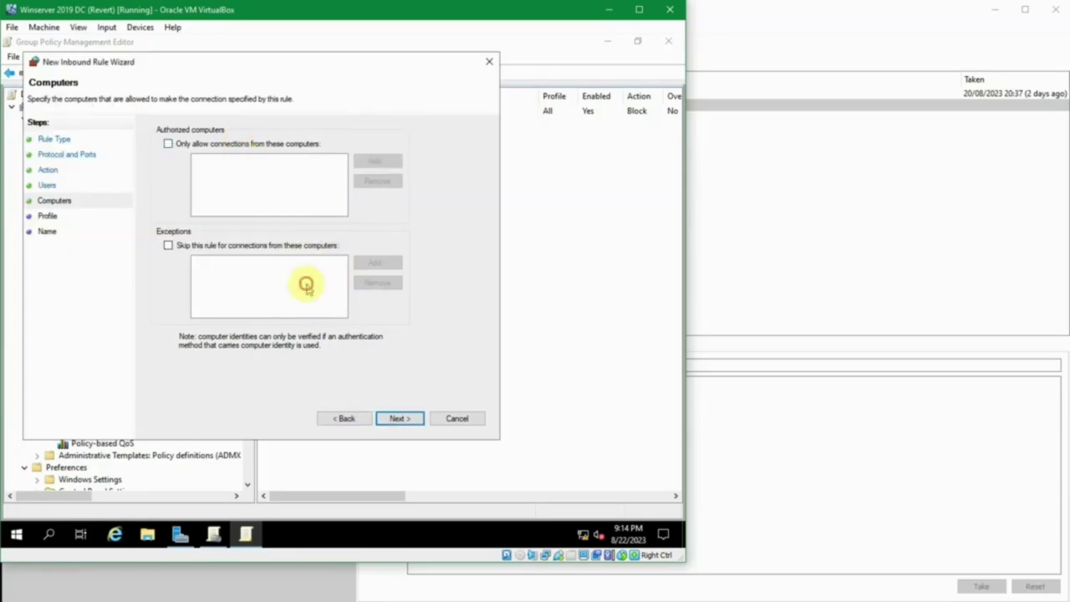
Apply the port rule to the Domain, Private and Public profiles, name it Remote Port, and create it
left_click(398, 419)
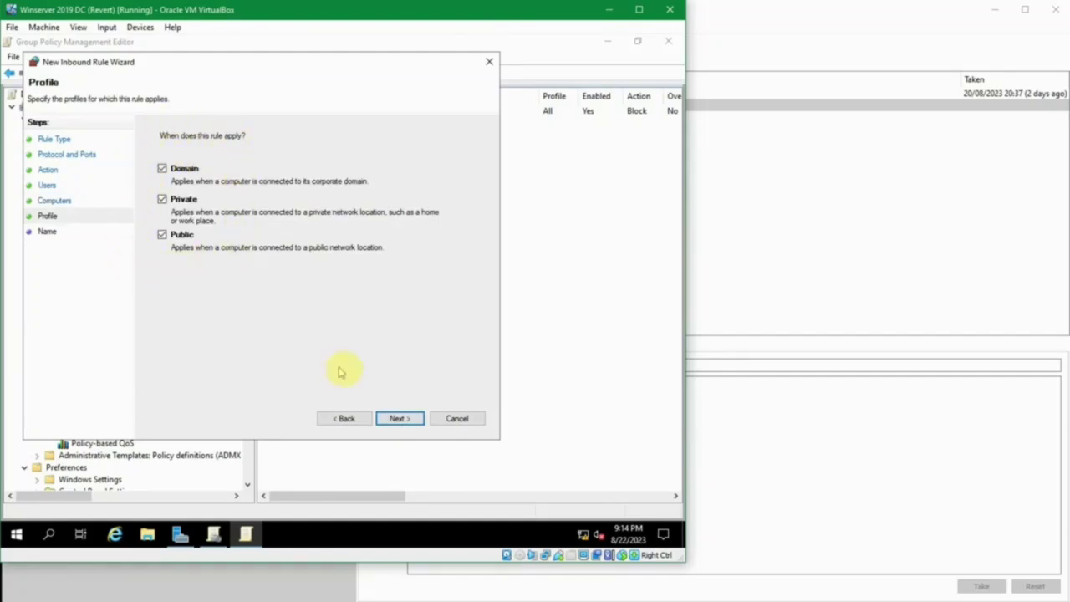
left_click(409, 418)
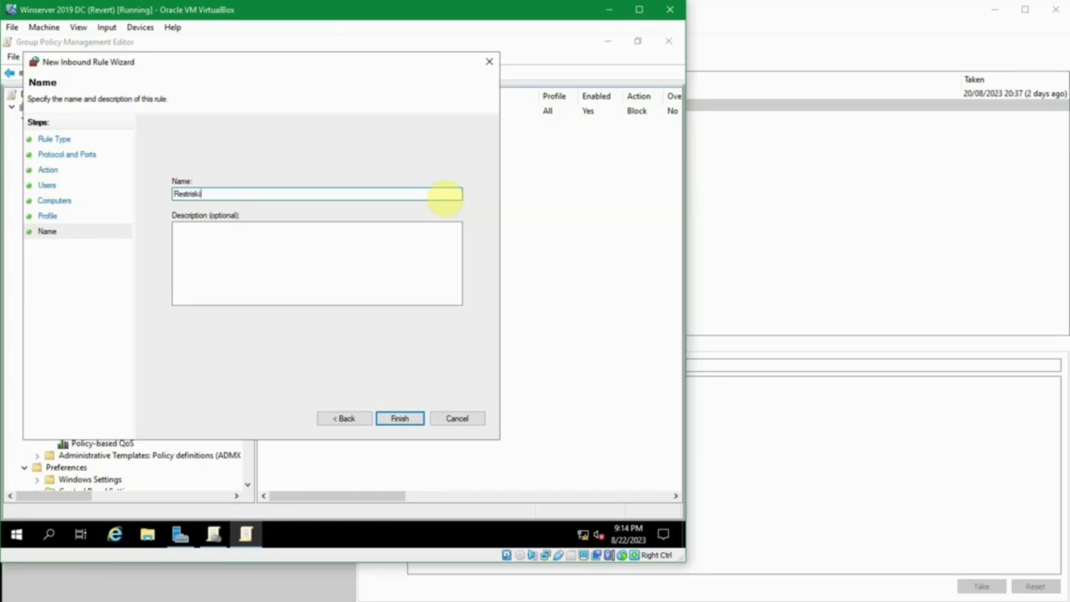
double_click(445, 194)
type("Remote Port")
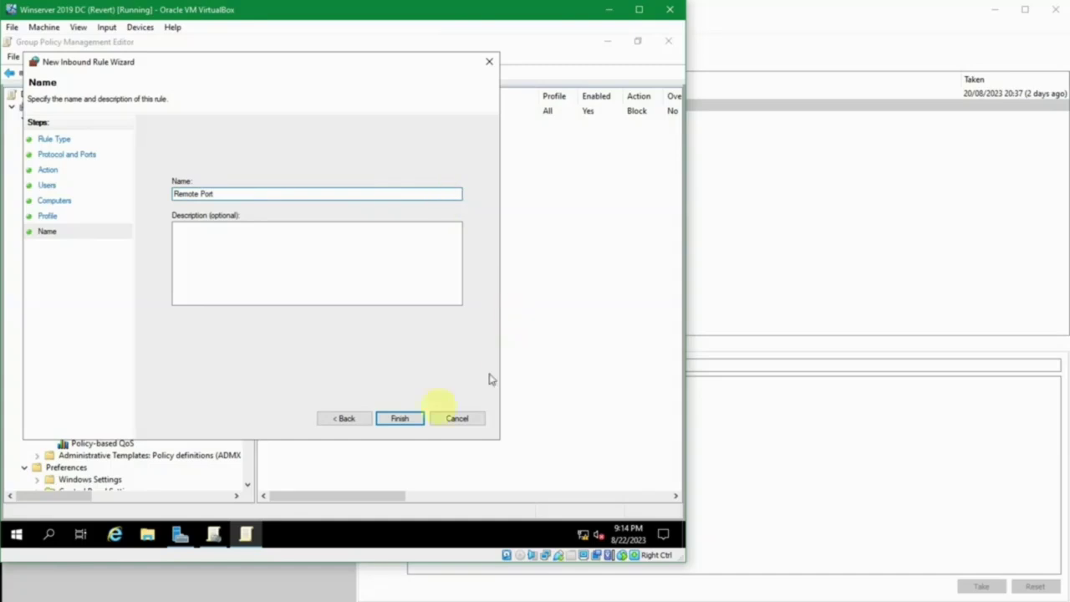
left_click(406, 418)
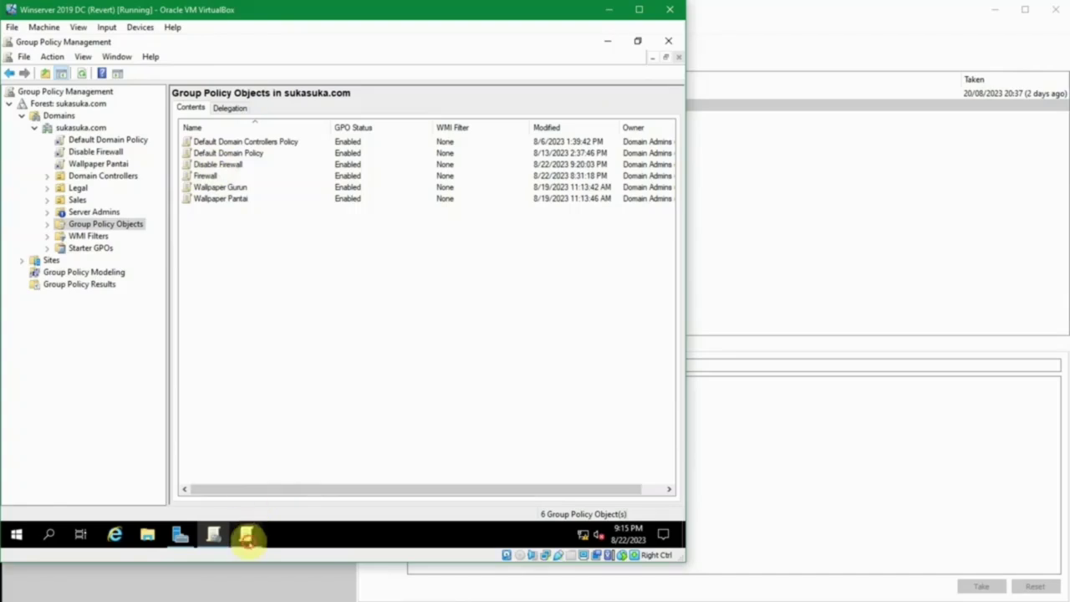
Return to the Group Policy Management Editor and check the Remote Port rule among the inbound rules
left_click(247, 535)
left_click(314, 235)
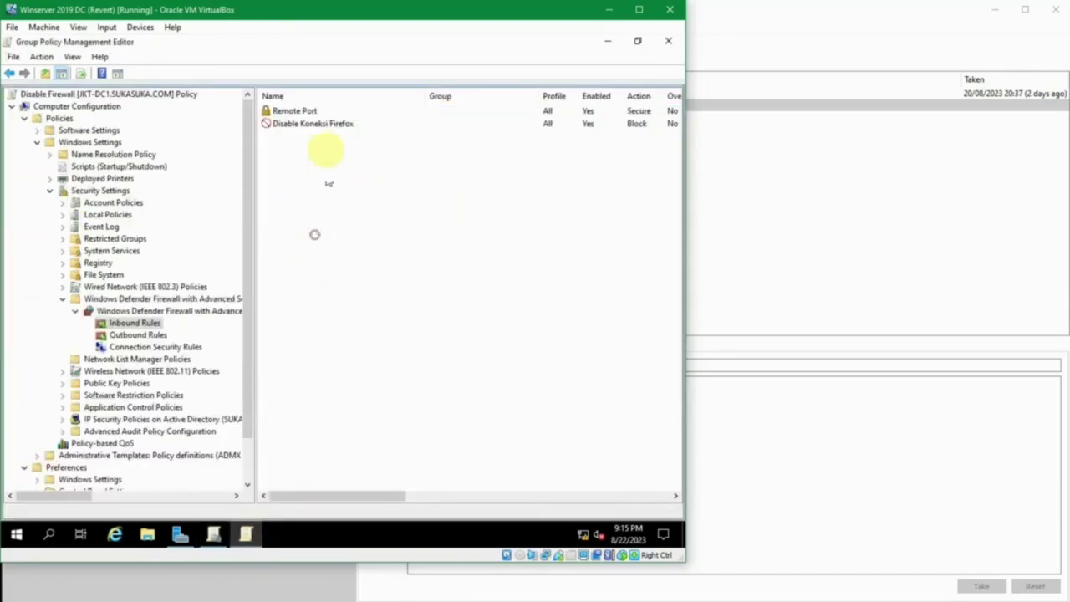
left_click(318, 111)
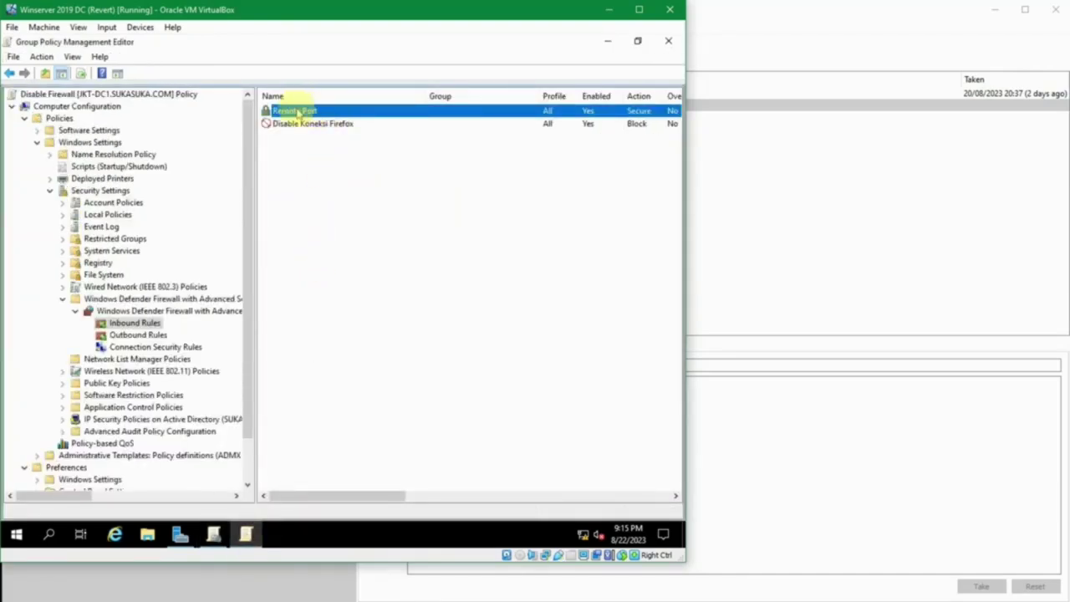
left_click(315, 173)
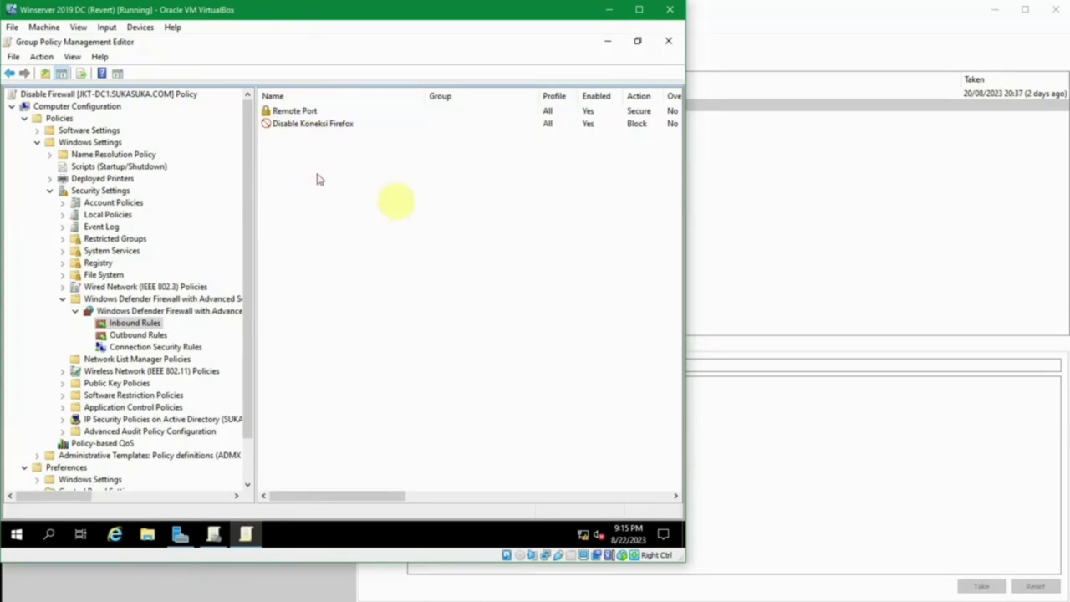
Start a new predefined inbound rule for Remote Shutdown and continue to its list of predefined rules
right_click(293, 148)
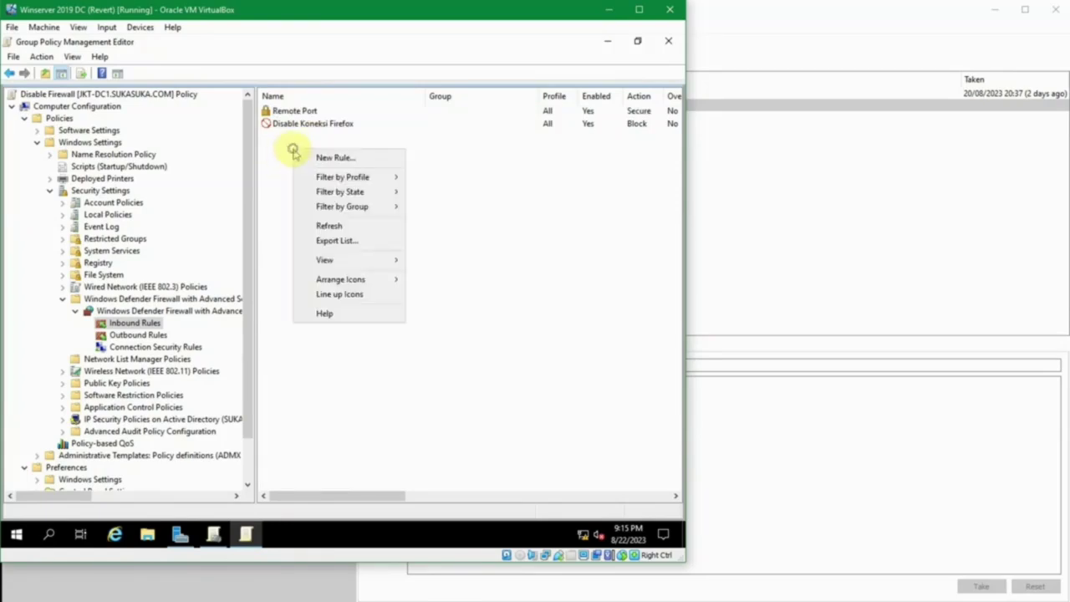
left_click(318, 158)
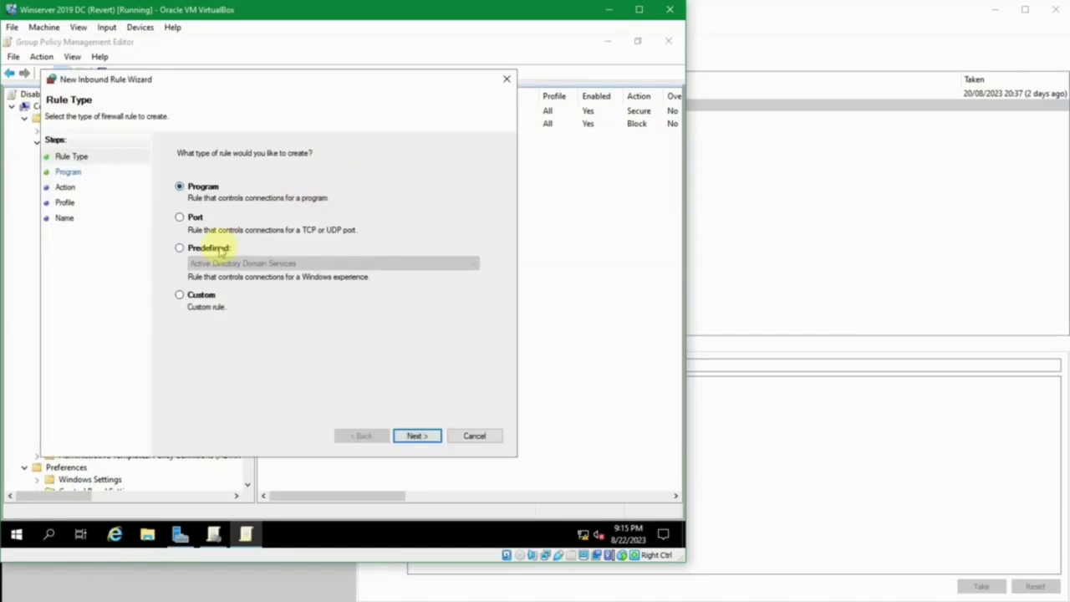
left_click(220, 251)
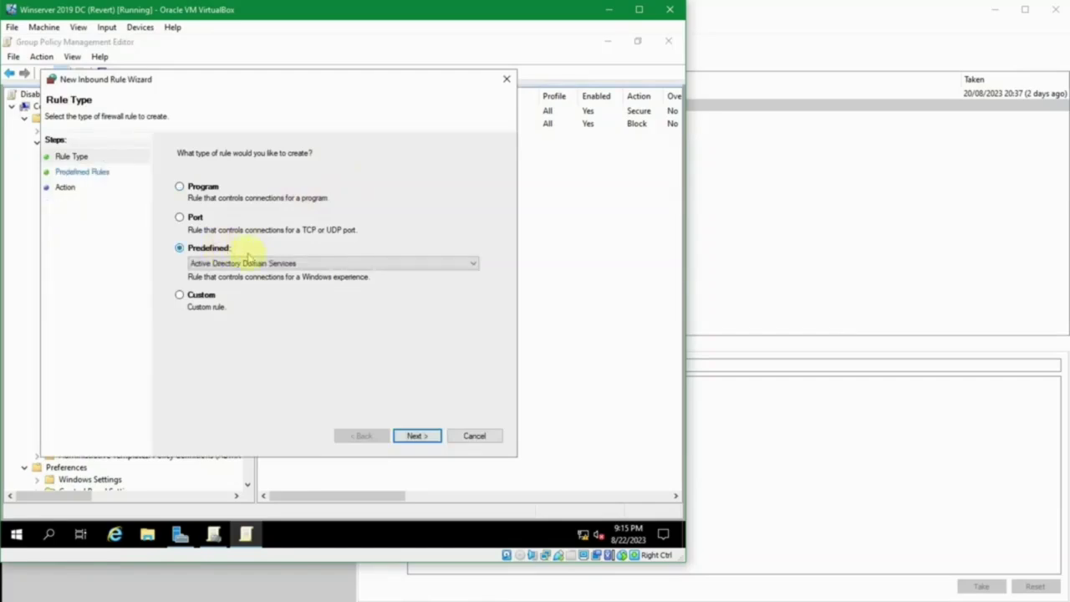
left_click(321, 265)
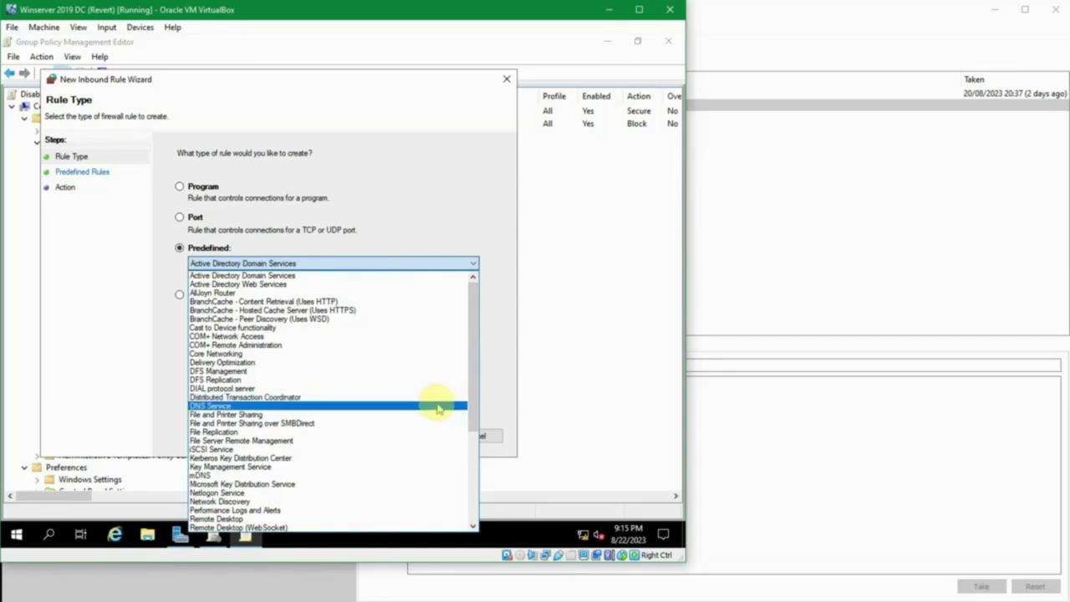
left_click_drag(466, 410, 456, 464)
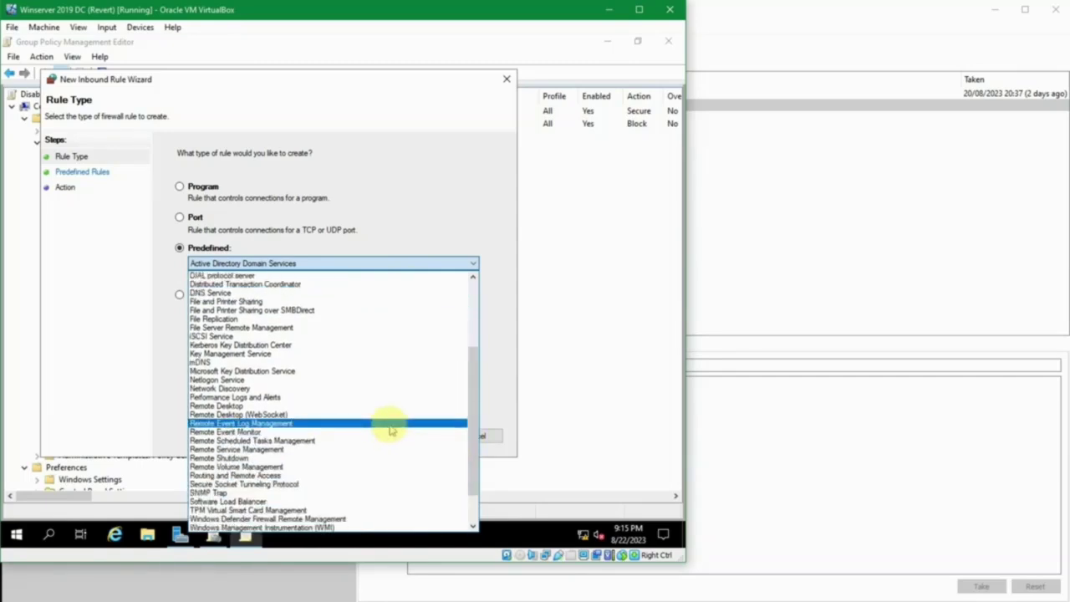
scroll(391, 429, "down", 2)
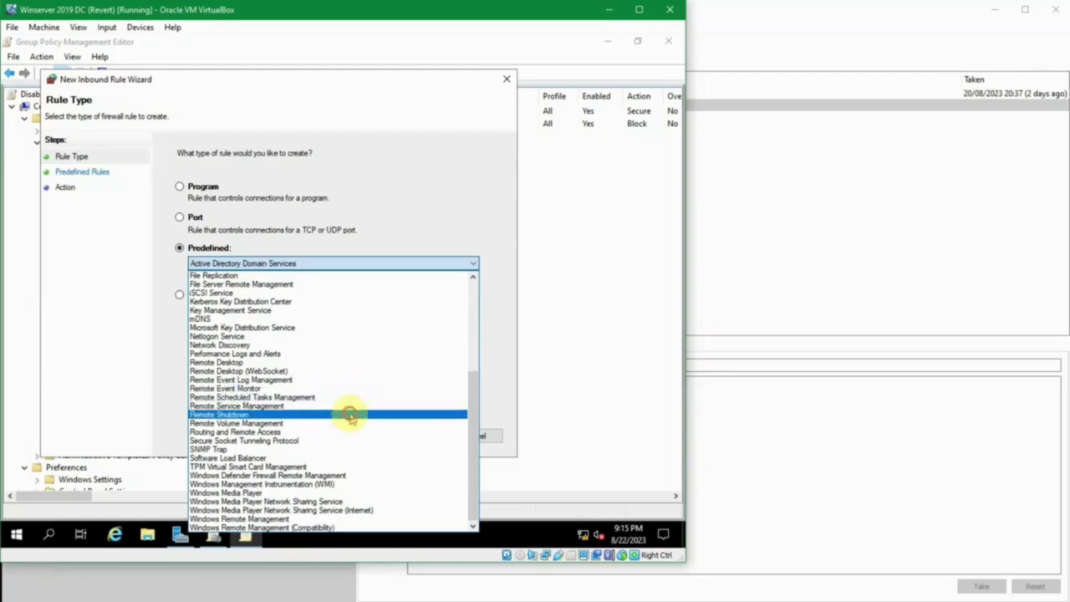
left_click(350, 416)
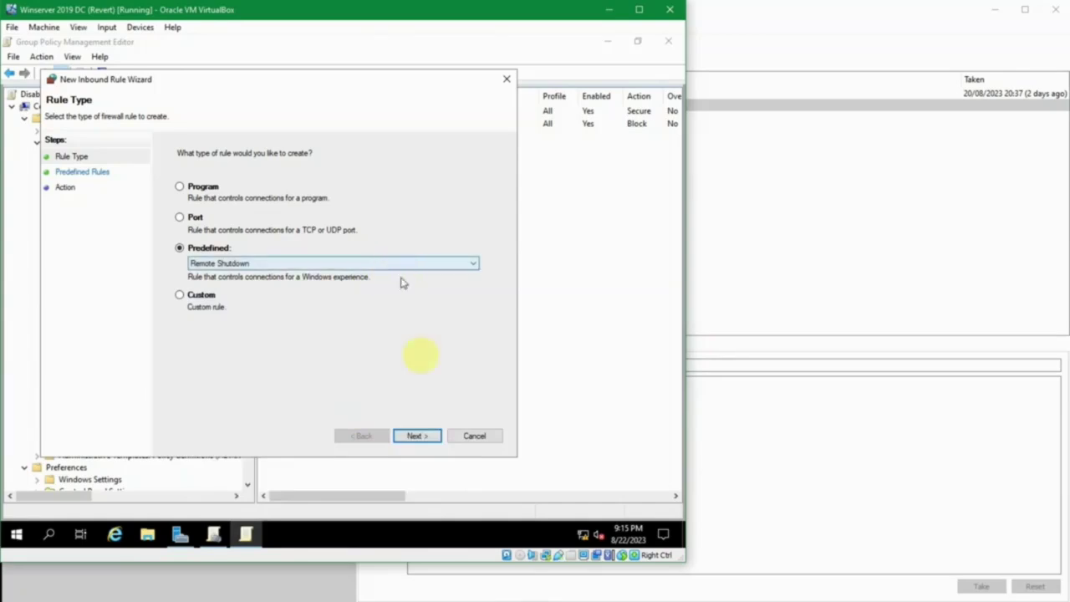
left_click(422, 436)
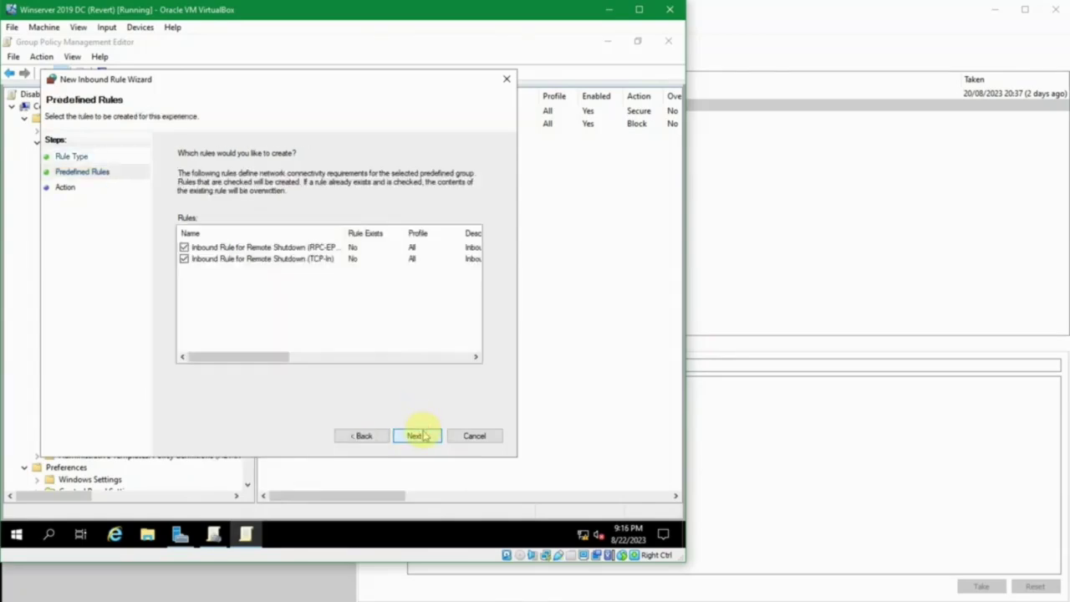
Examine the names and profiles of the predefined Remote Shutdown rules, widening the columns to read them in full
left_click(276, 248)
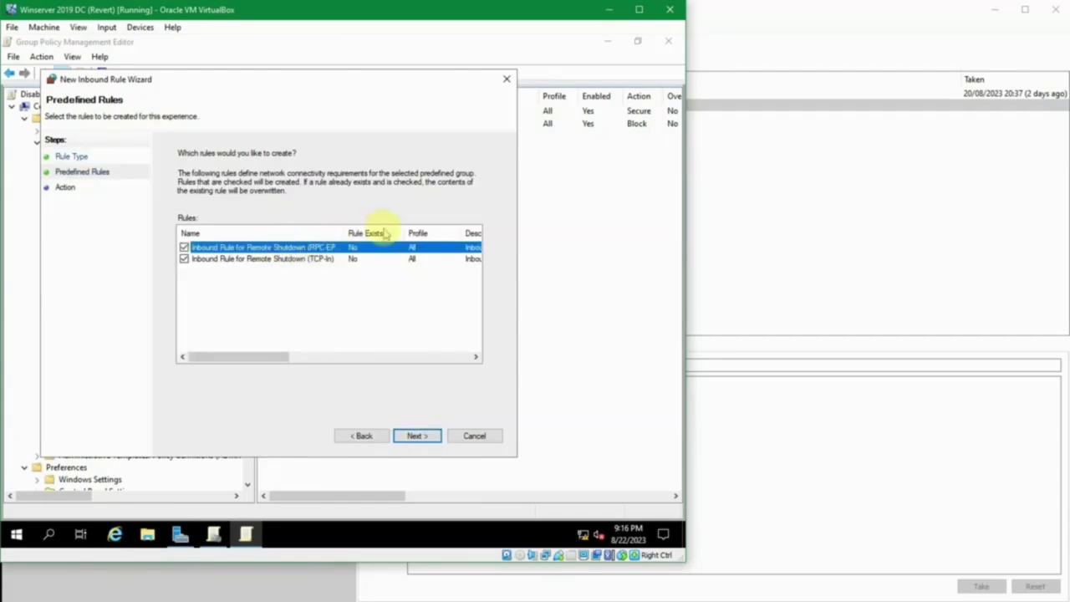
left_click_drag(405, 228, 411, 229)
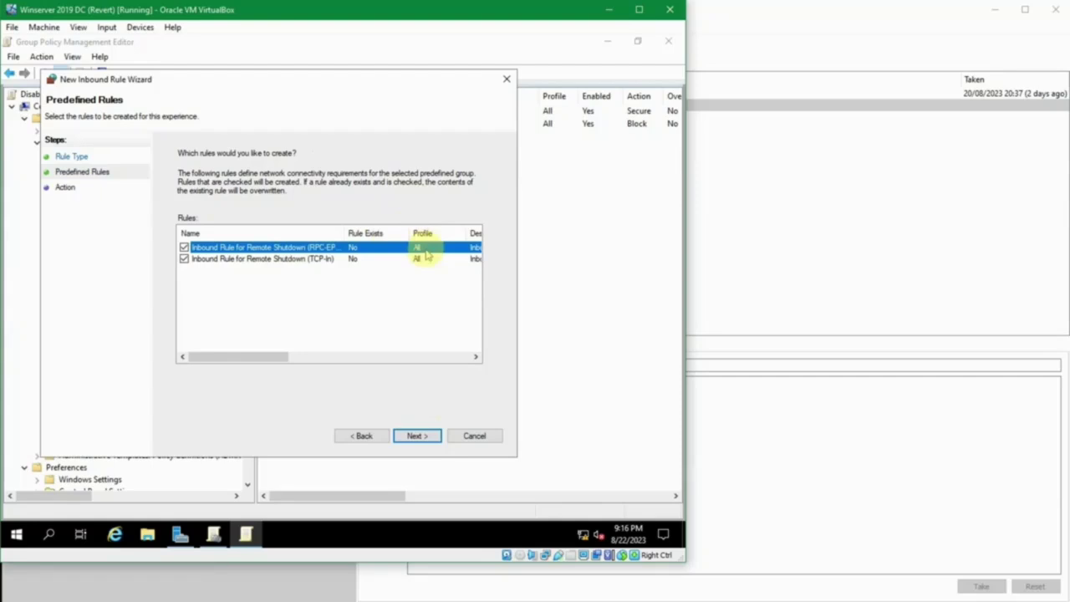
mouse_move(274, 356)
left_mouse_down()
mouse_move(375, 372)
mouse_move(350, 377)
mouse_move(408, 377)
mouse_move(269, 358)
left_mouse_up()
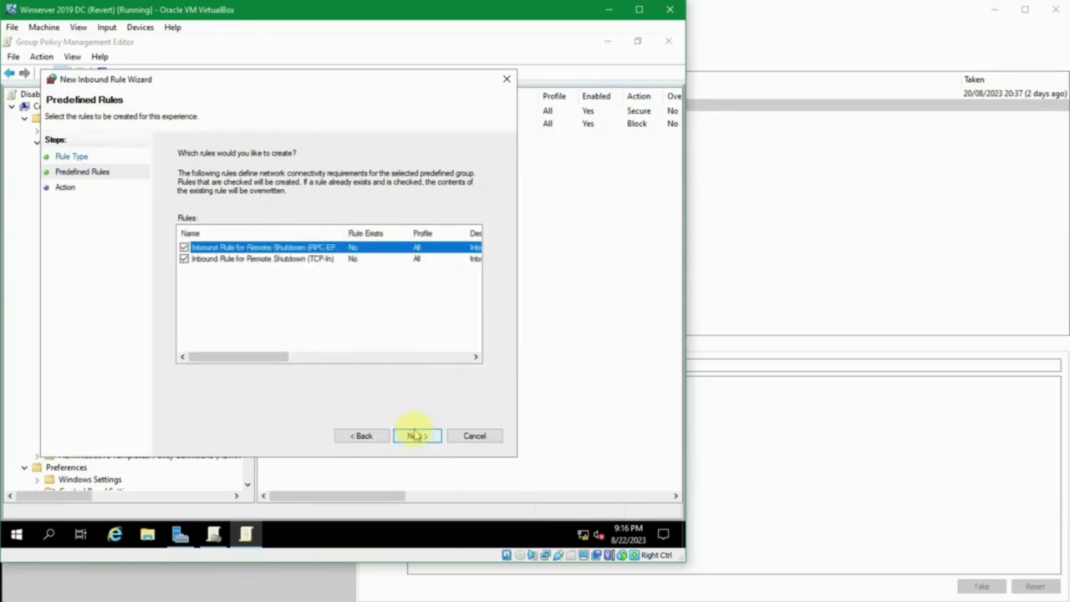
left_click(302, 263)
left_click(333, 270)
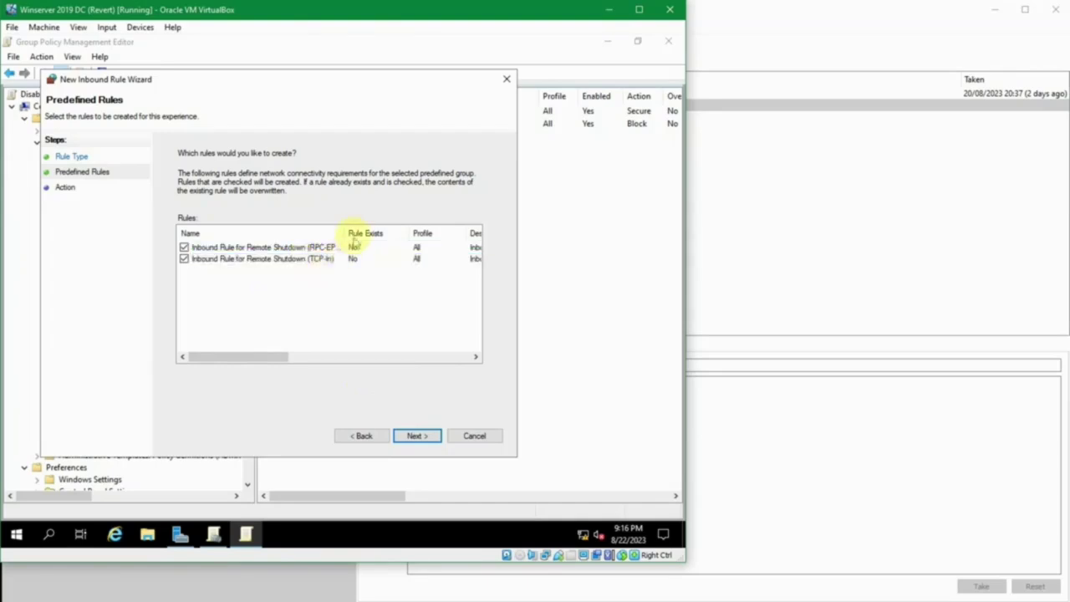
left_click_drag(346, 228, 383, 237)
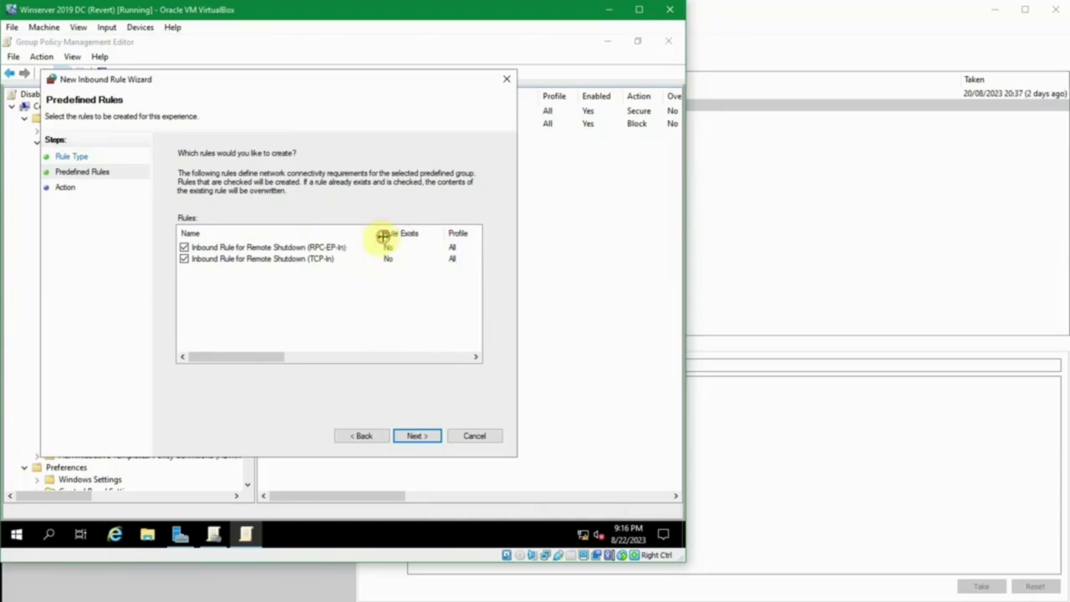
left_click(340, 249)
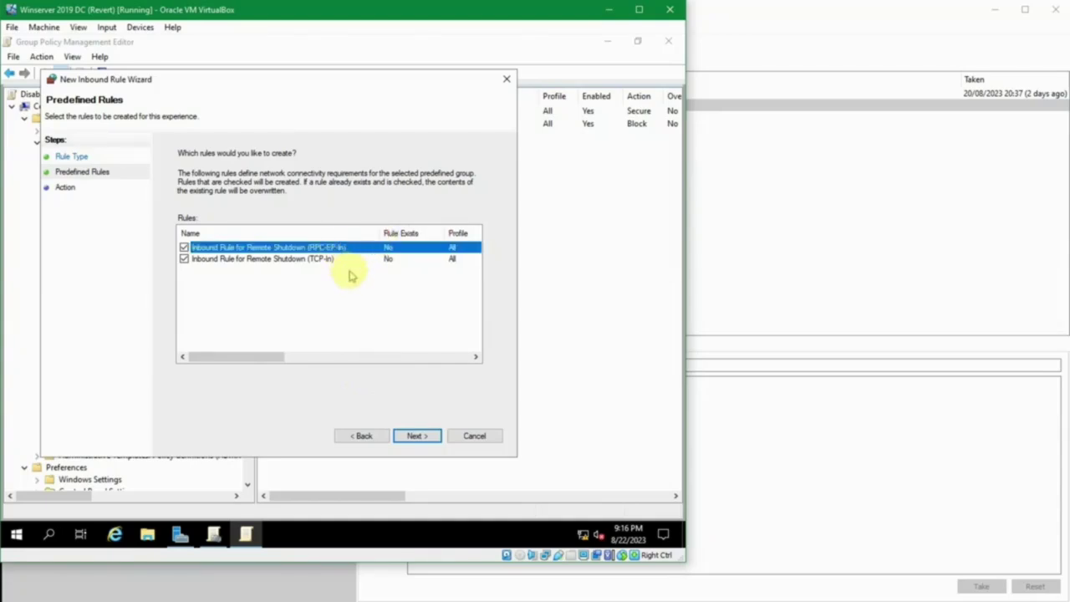
left_click(351, 276)
left_click(349, 252)
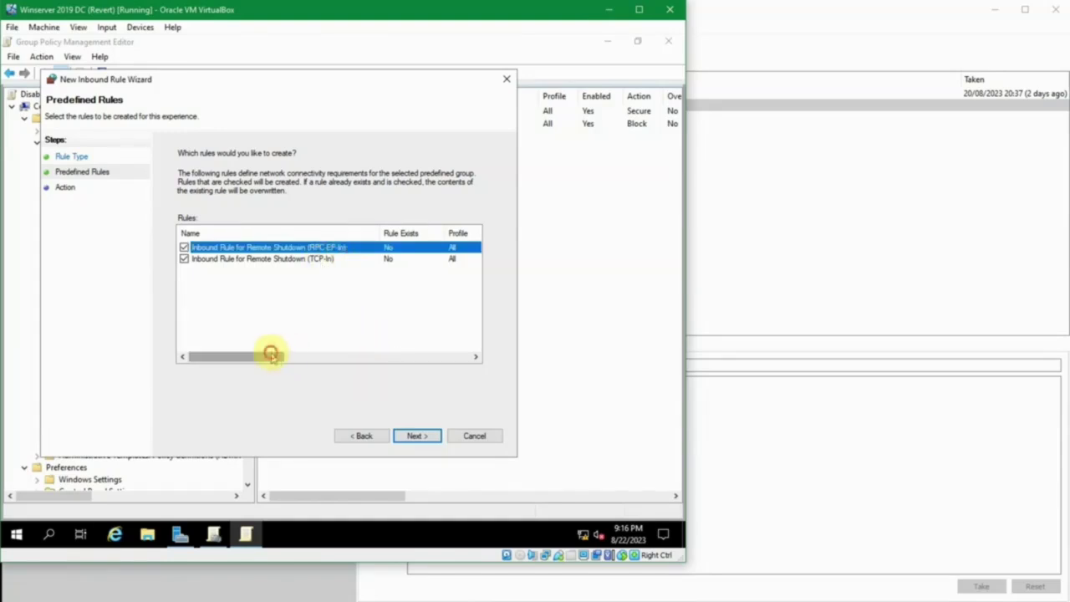
mouse_move(270, 356)
left_mouse_down()
mouse_move(287, 355)
mouse_move(260, 356)
left_mouse_up()
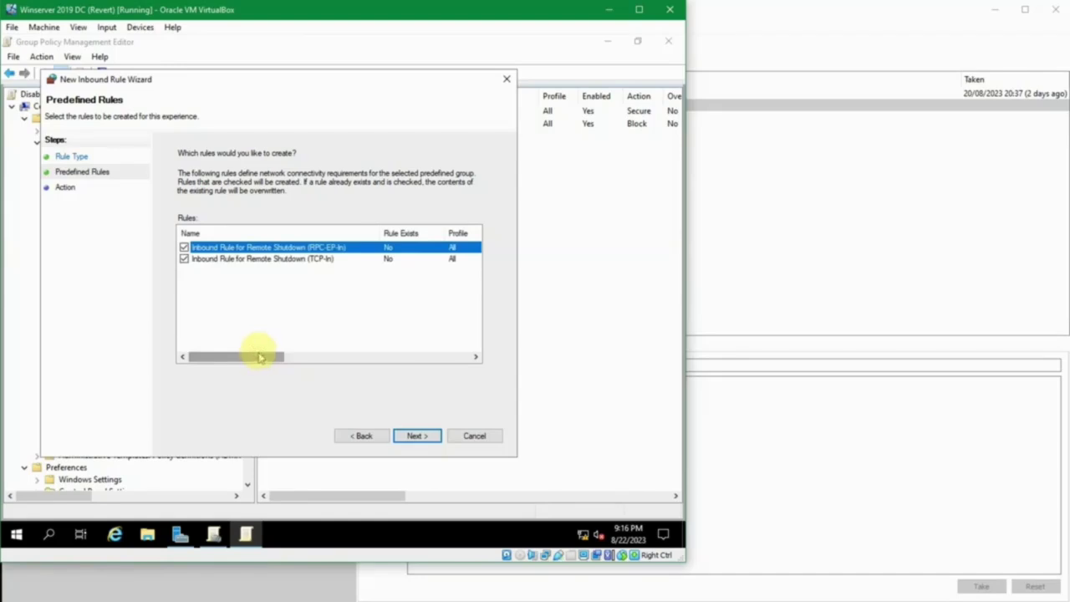
left_click(279, 259)
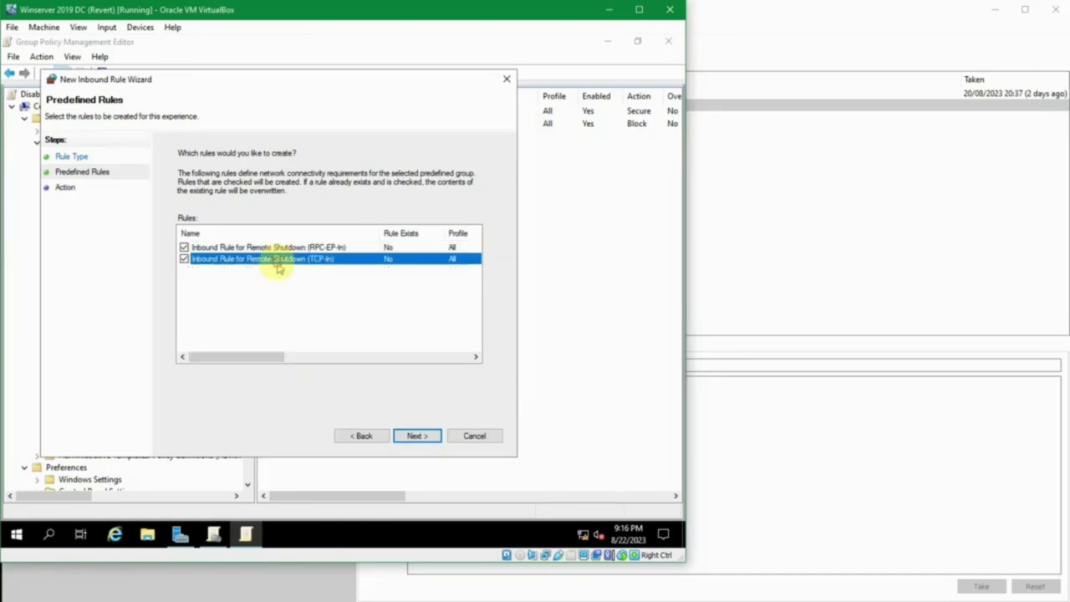
Create both predefined Remote Shutdown inbound rules, RPC-EP-In and TCP-In, with the action Block the connection
left_click(332, 249)
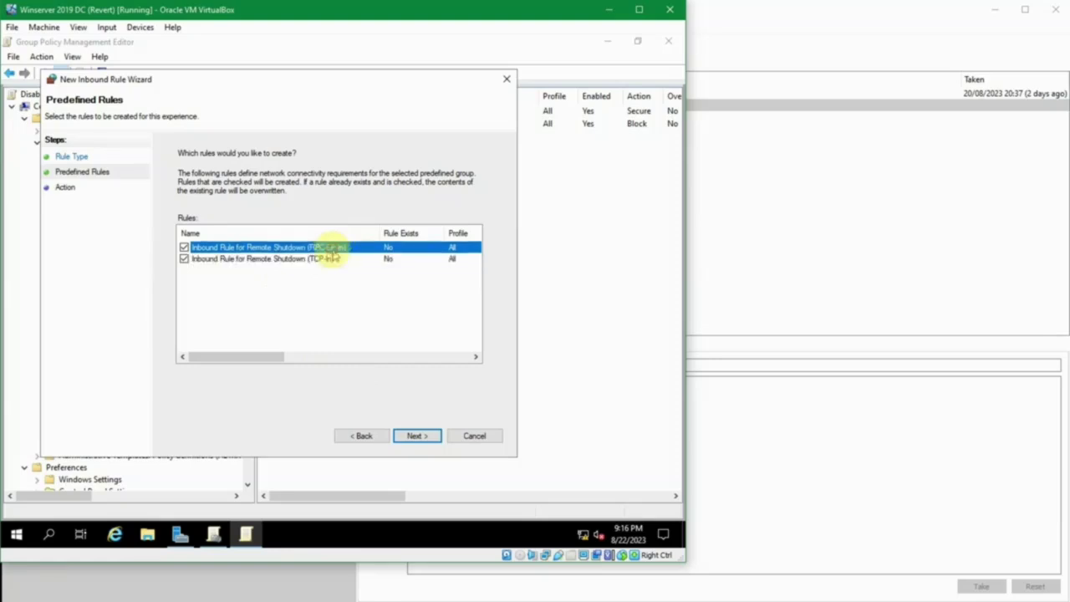
left_click_drag(272, 358, 245, 350)
left_click(276, 260)
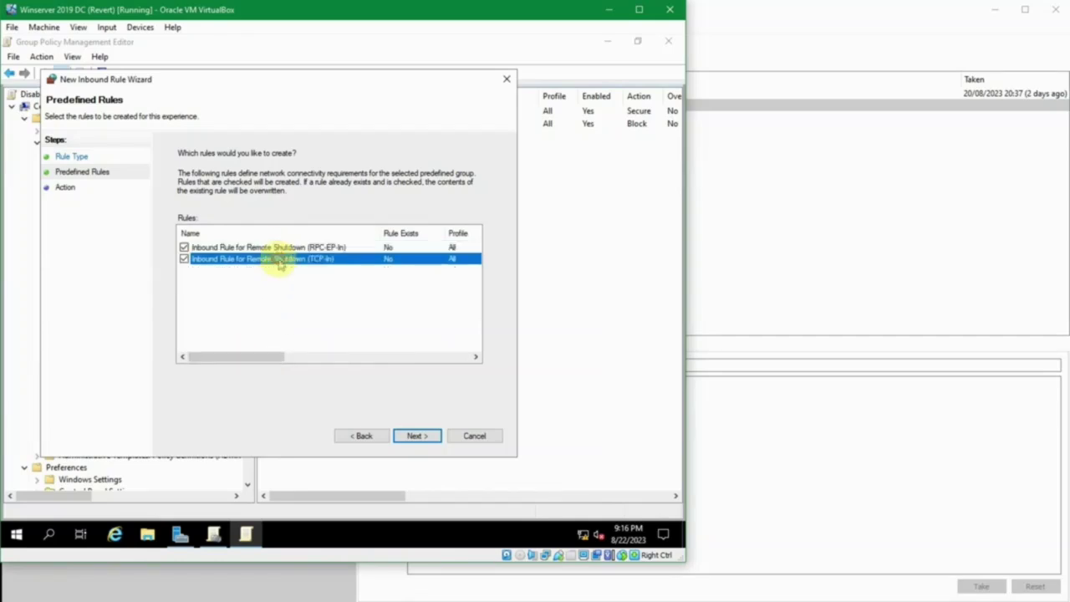
left_click(414, 437)
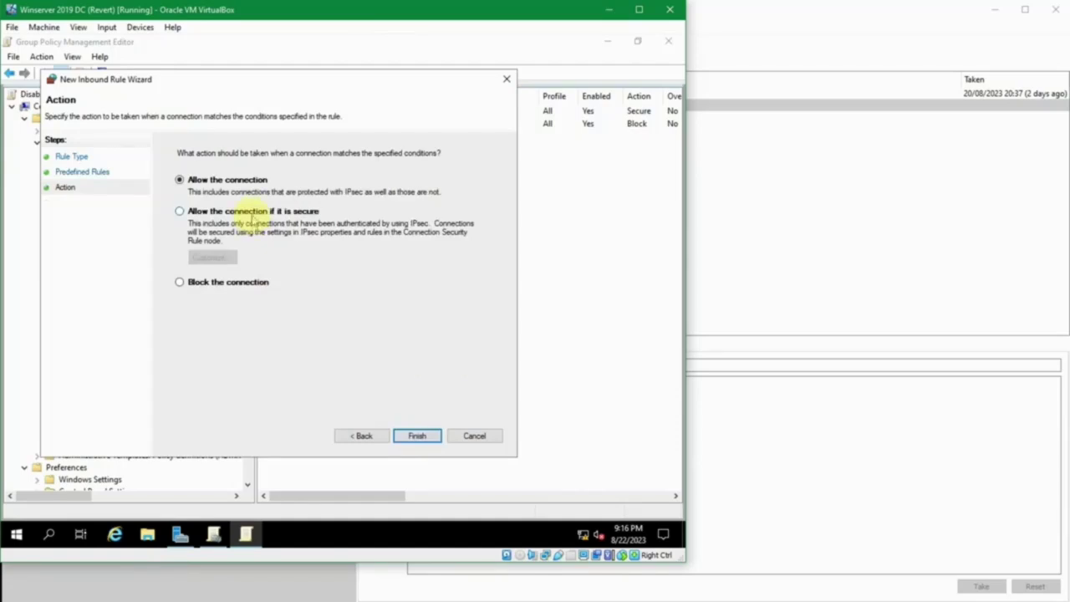
left_click(234, 288)
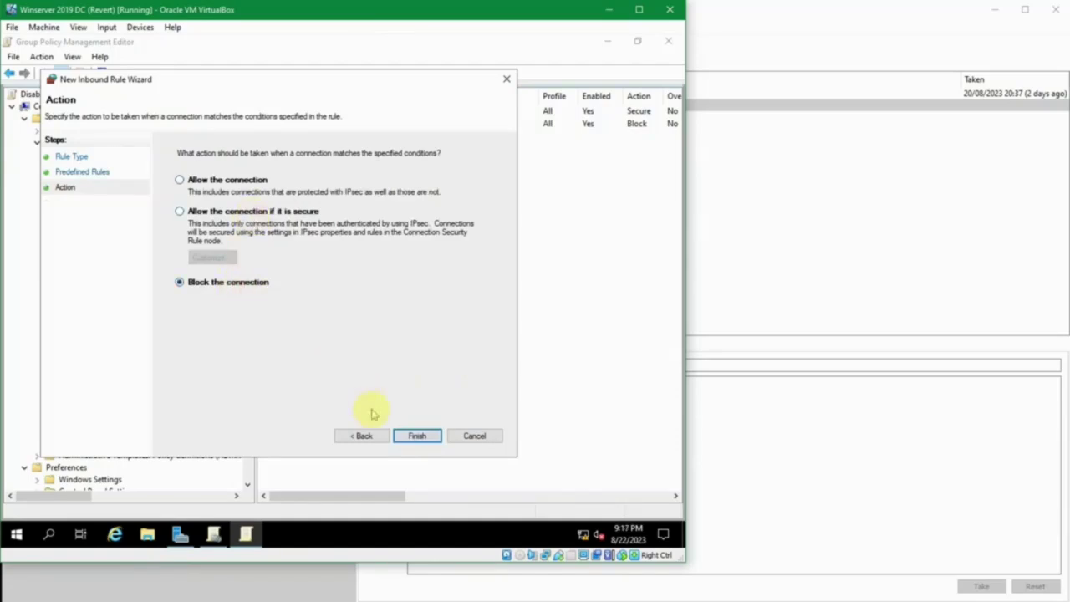
left_click(418, 437)
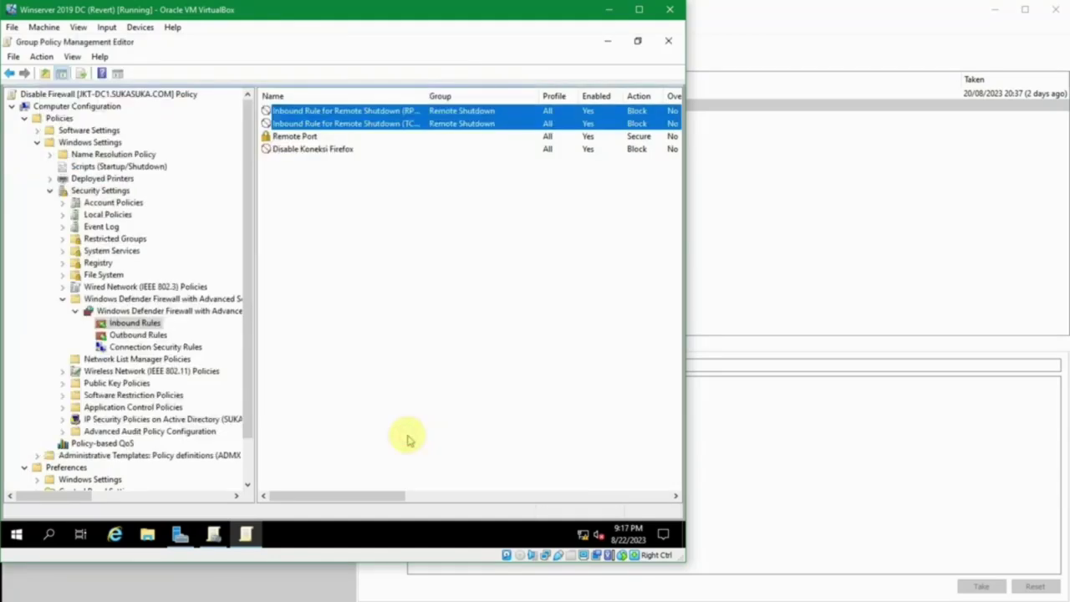
Examine the Remote Shutdown and Remote Port entries in the GPO's inbound rules, reloading the list from the firewall node
left_click(406, 292)
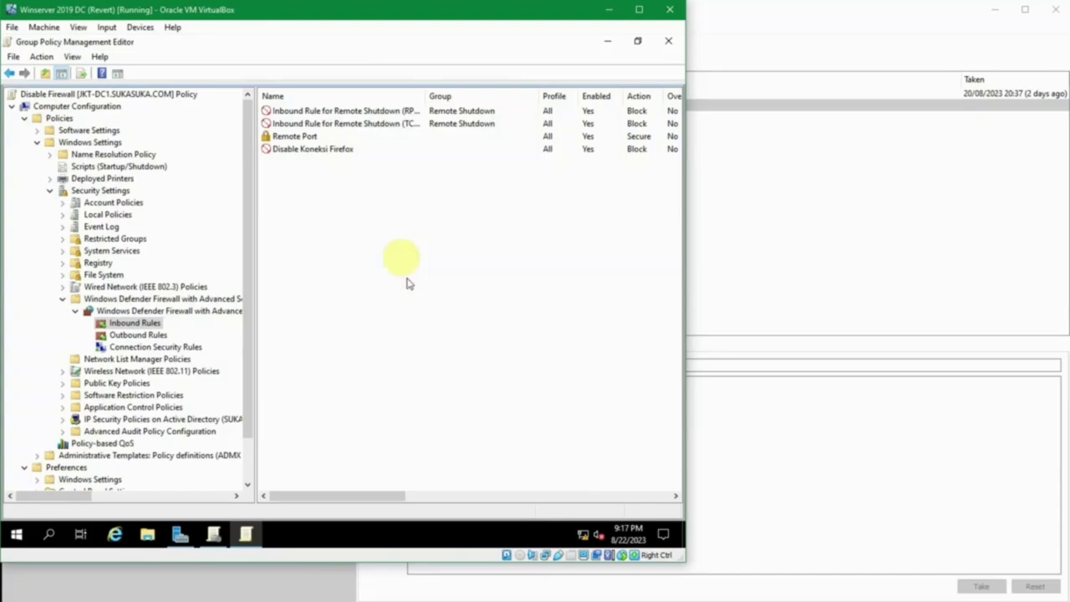
left_click(365, 124)
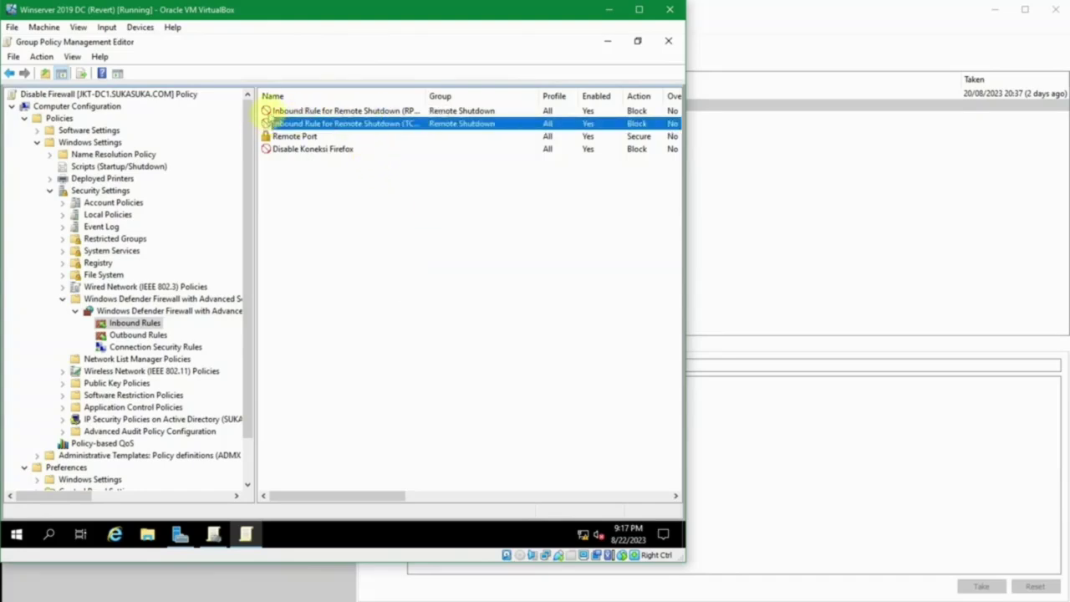
left_click(266, 112)
left_click(283, 123)
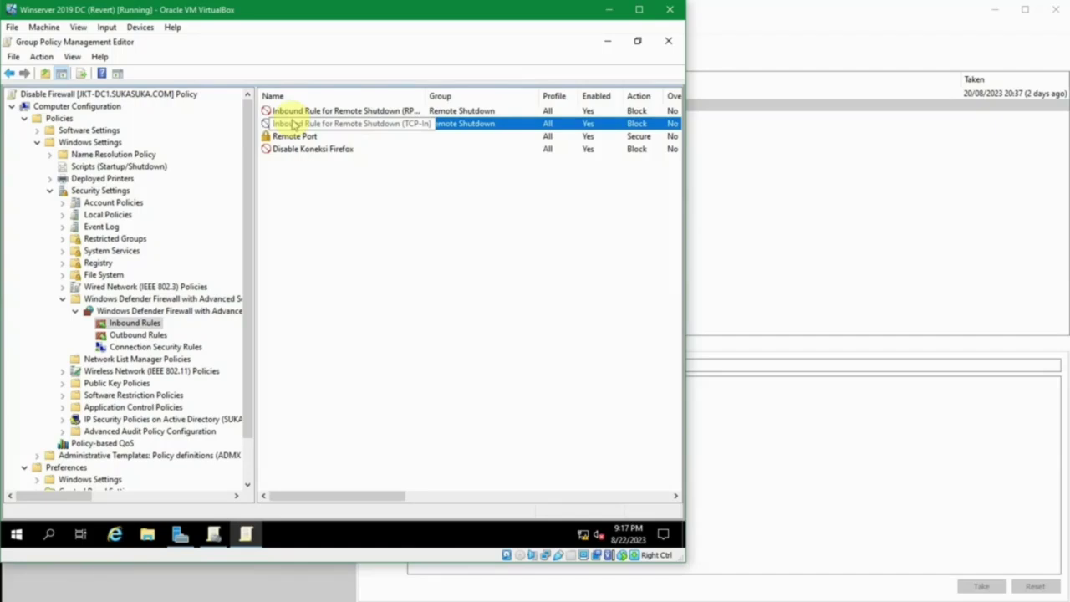
left_click(286, 137)
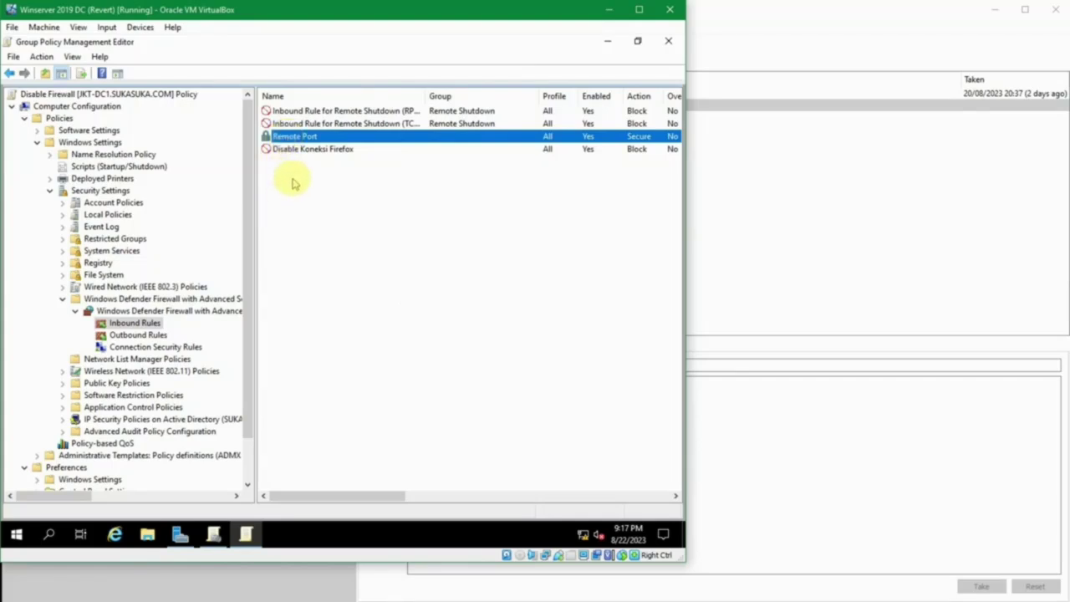
left_click(134, 311)
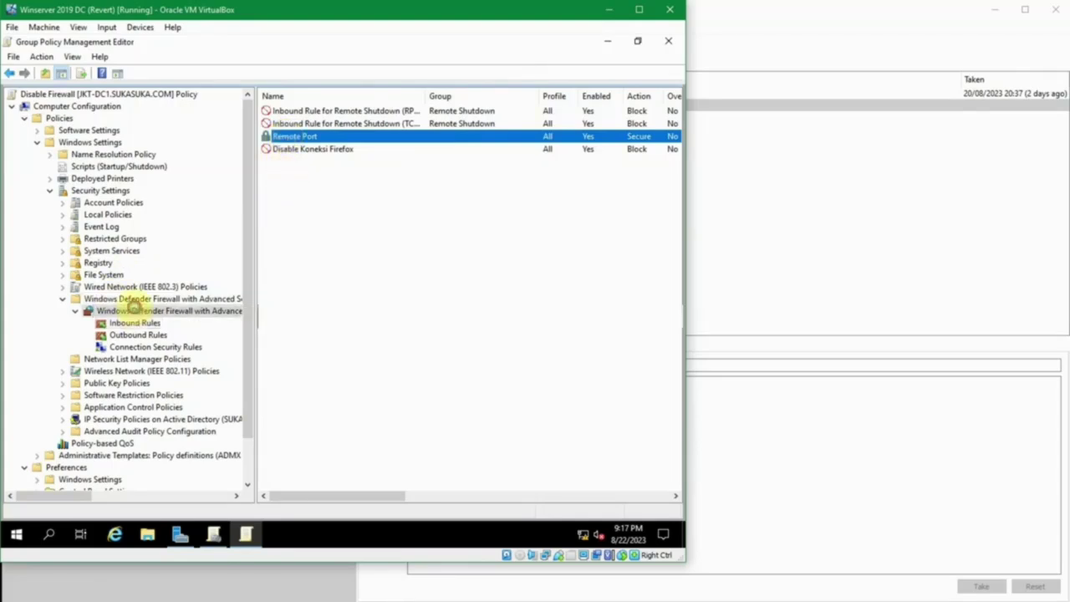
left_click(134, 322)
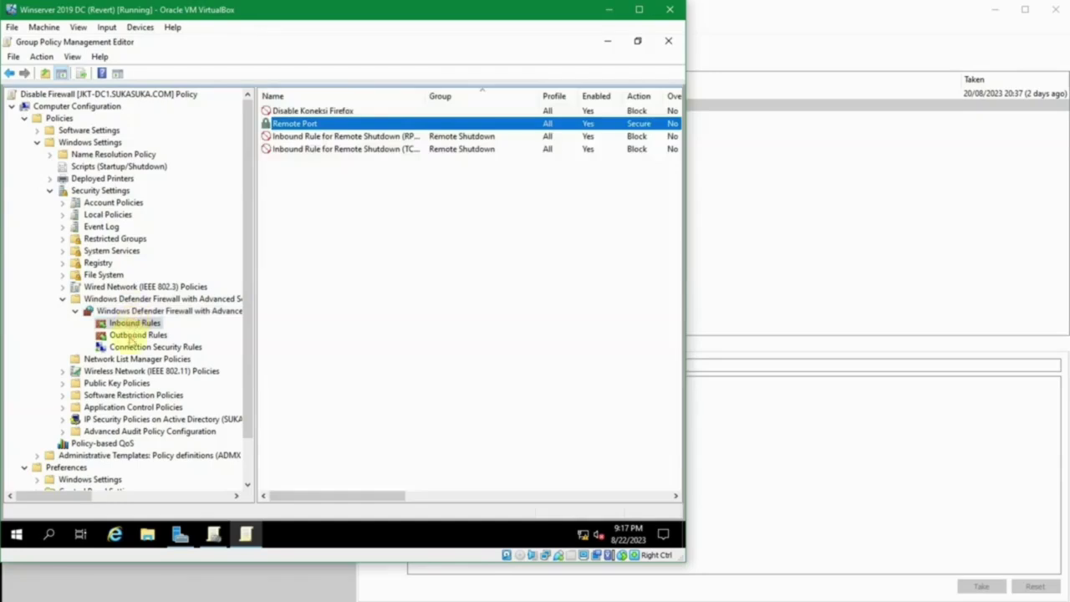
left_click(129, 335)
left_click(127, 323)
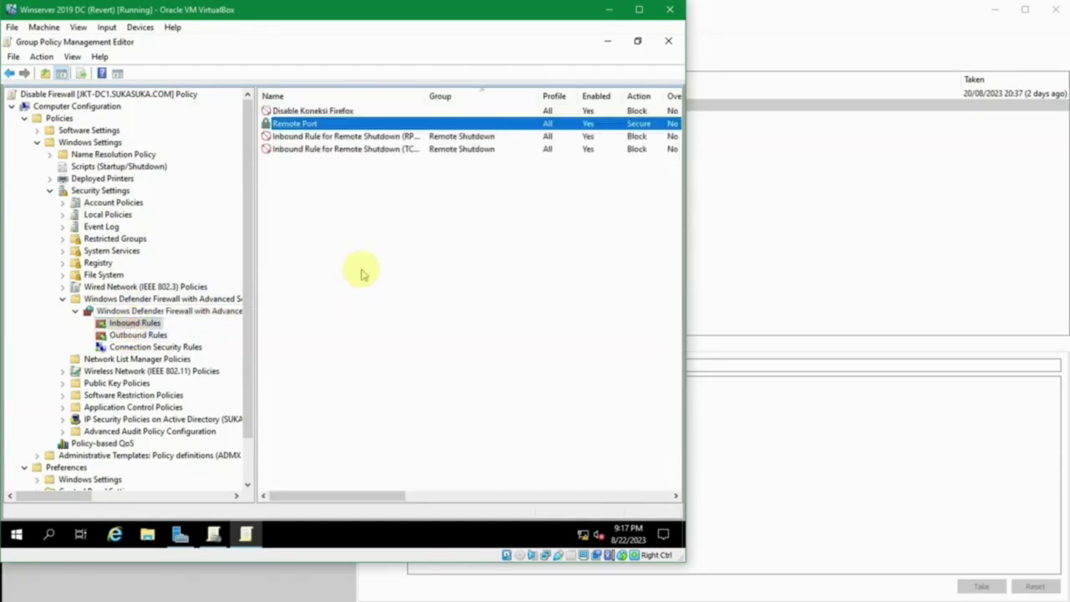
Search for Windows Defender Firewall, open its advanced settings and show the local inbound rules in a maximized window
key("super")
key("super")
key("super")
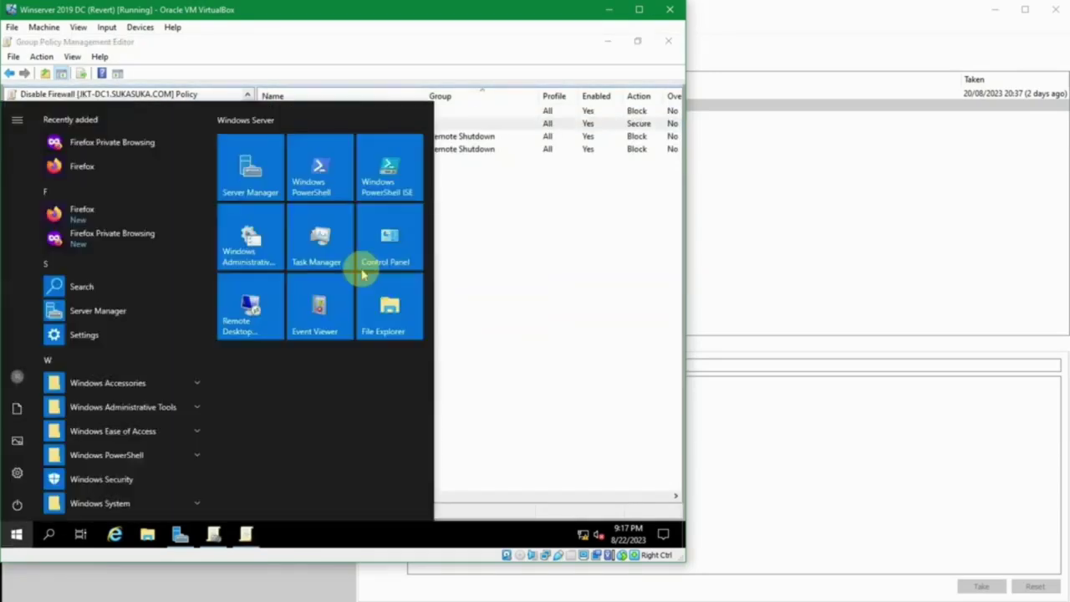
type("windows de")
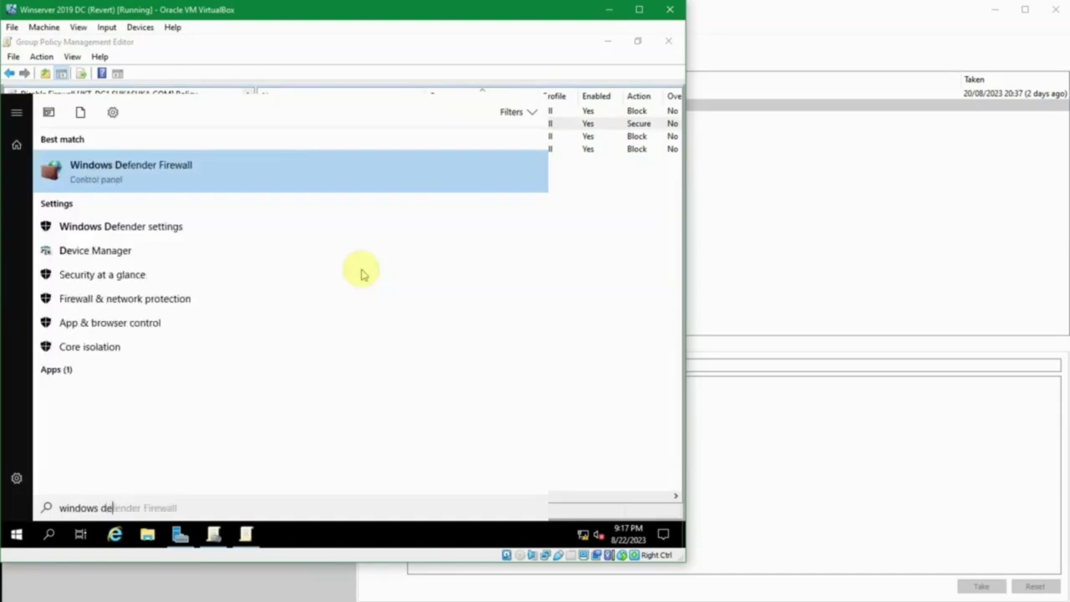
key("Return")
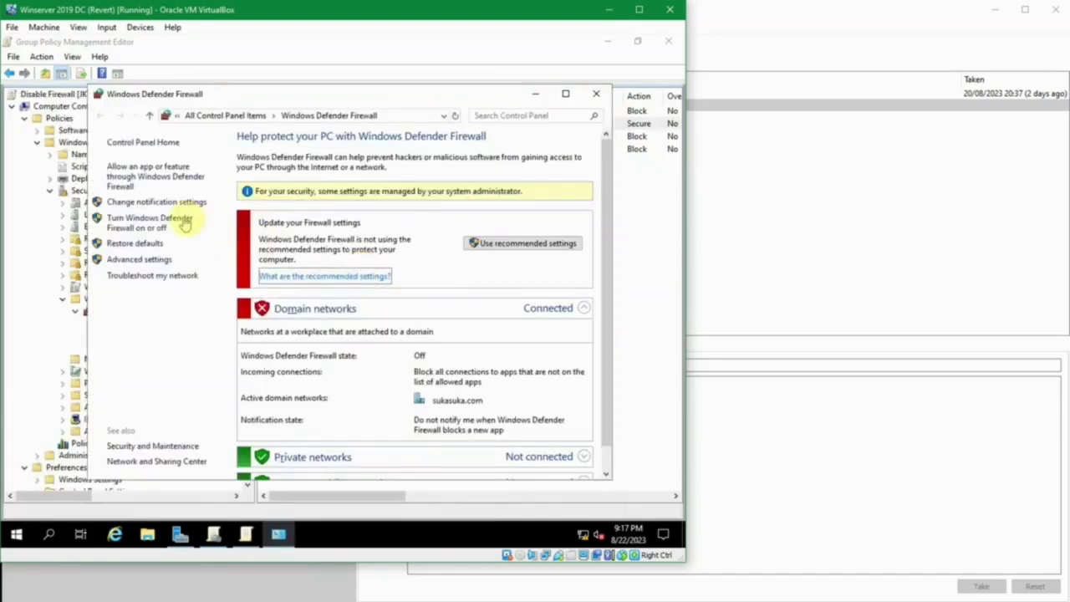
left_click(148, 262)
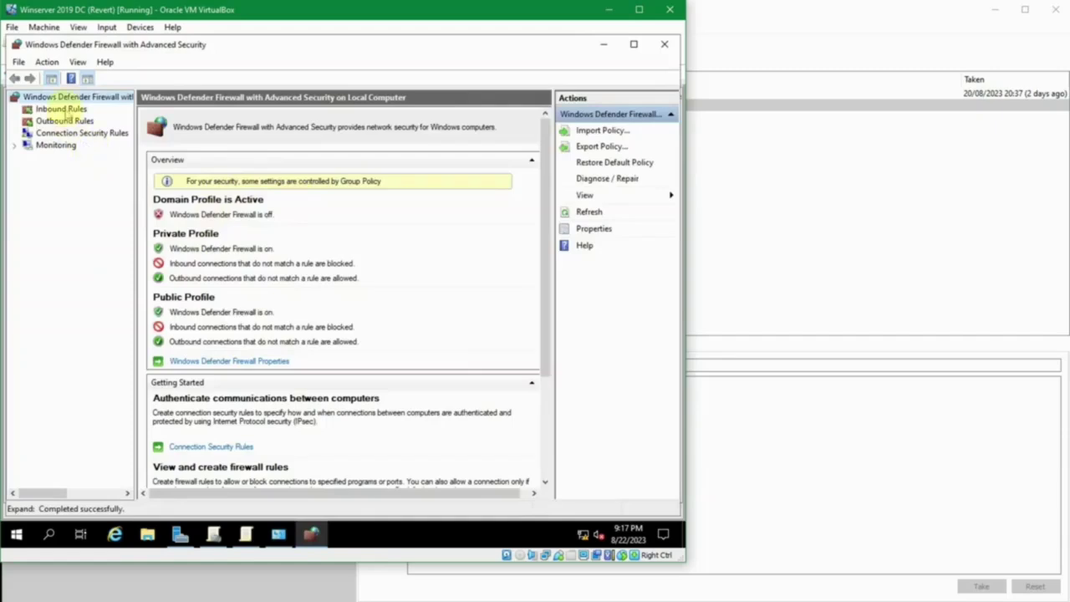
left_click(65, 109)
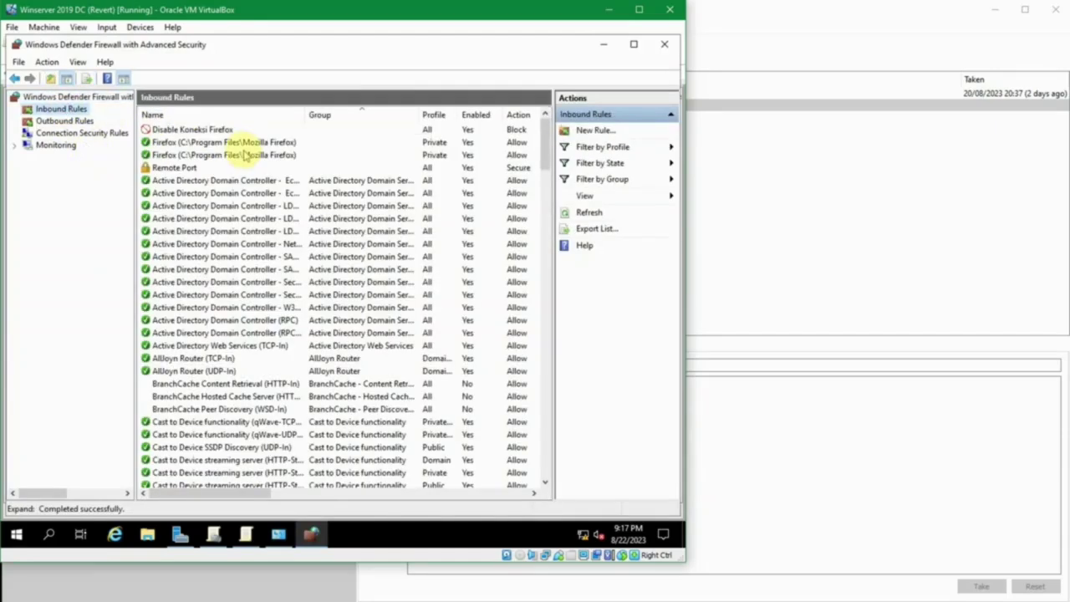
left_click(634, 44)
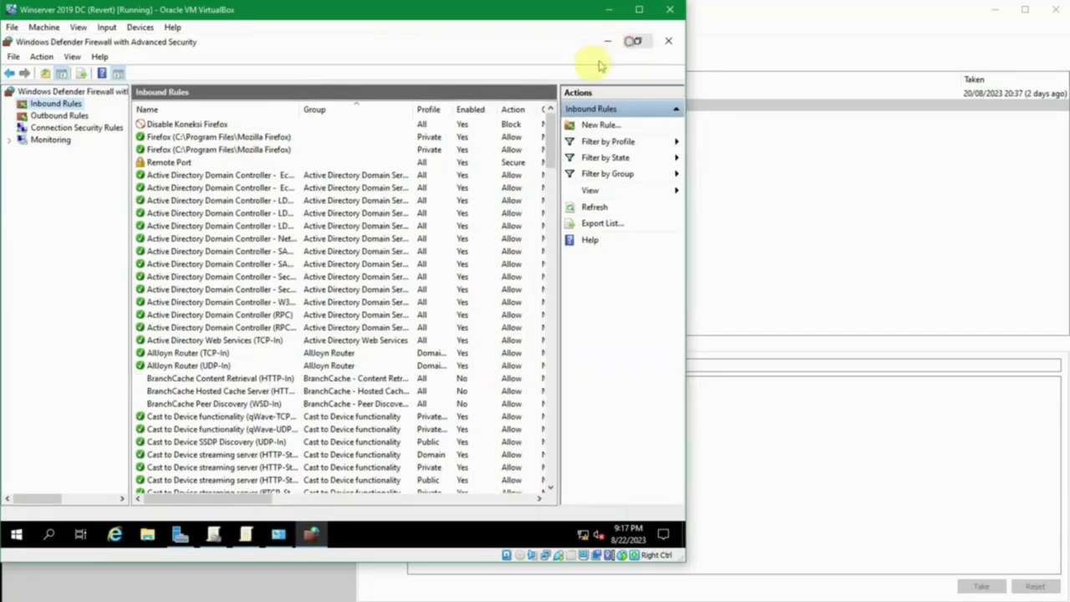
Check the local inbound rules for Disable Koneksi Firefox, Remote Port and the existing Firefox rules
left_click(241, 189)
scroll(246, 196, "down", 8)
scroll(248, 195, "up", 8)
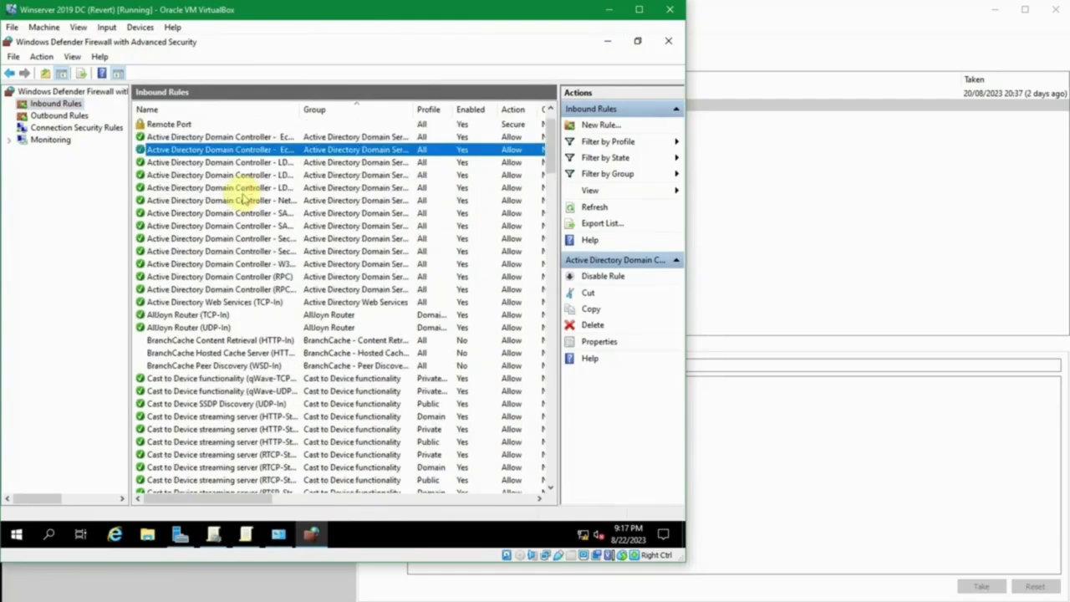
left_click(201, 125)
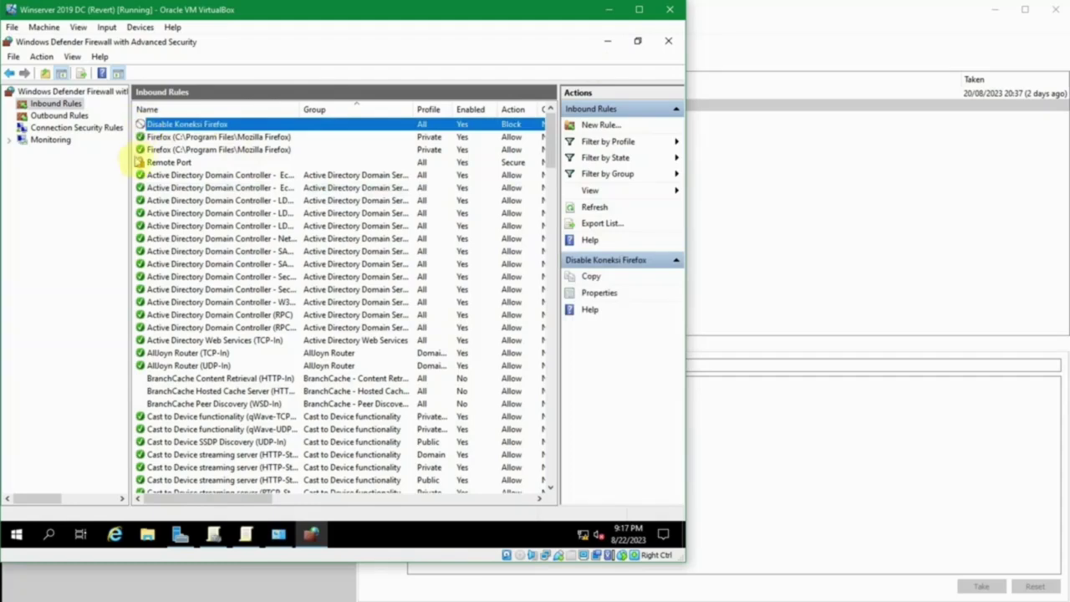
left_click(158, 163)
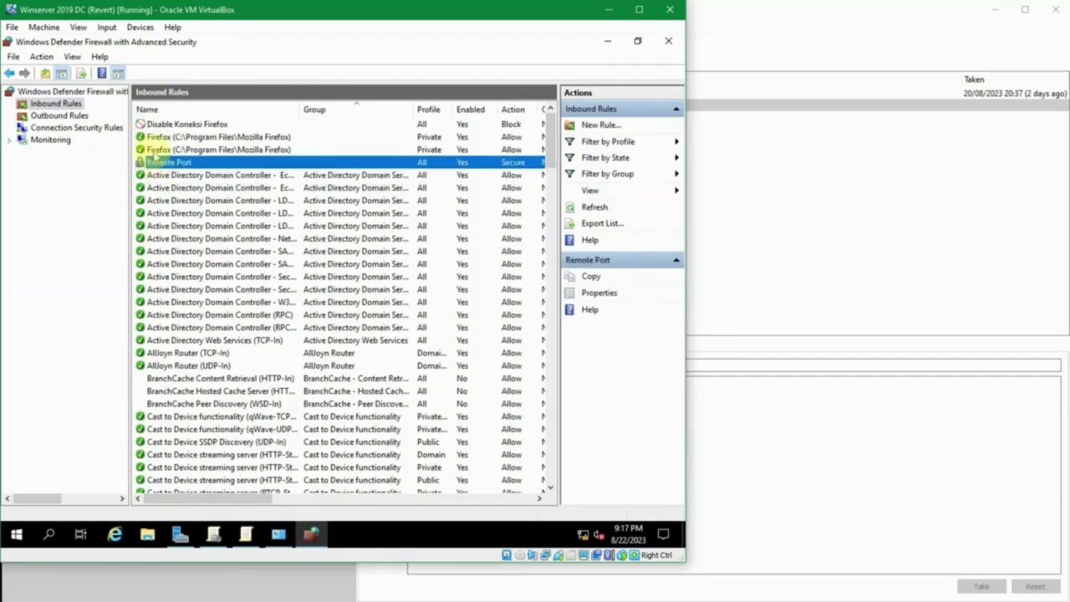
left_click(154, 151)
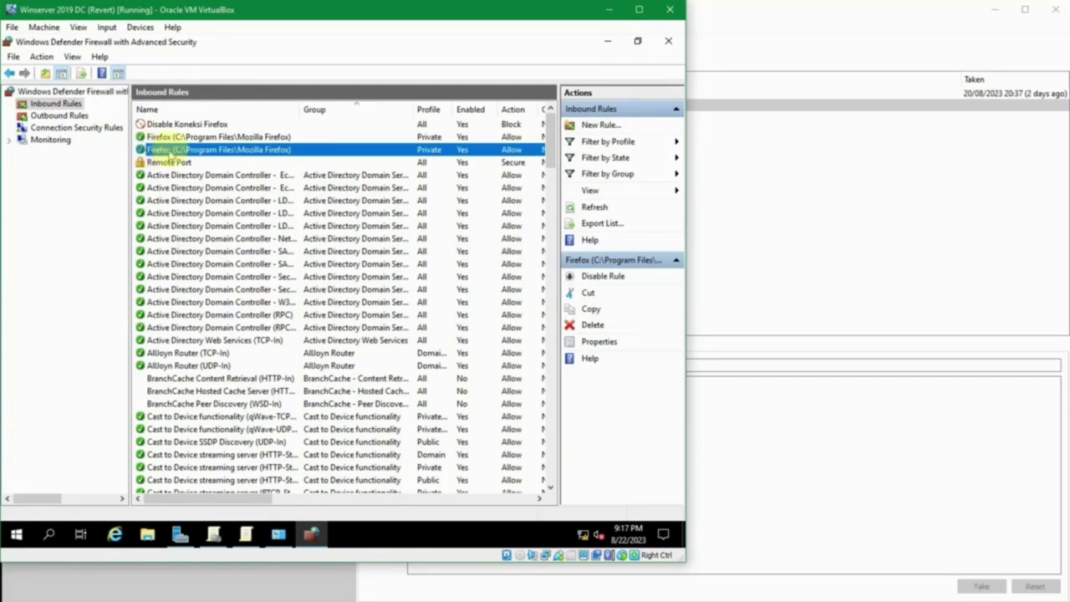
Close both Windows Defender Firewall windows and return to the GPO's inbound rules, clearing the rule selection
left_click(669, 42)
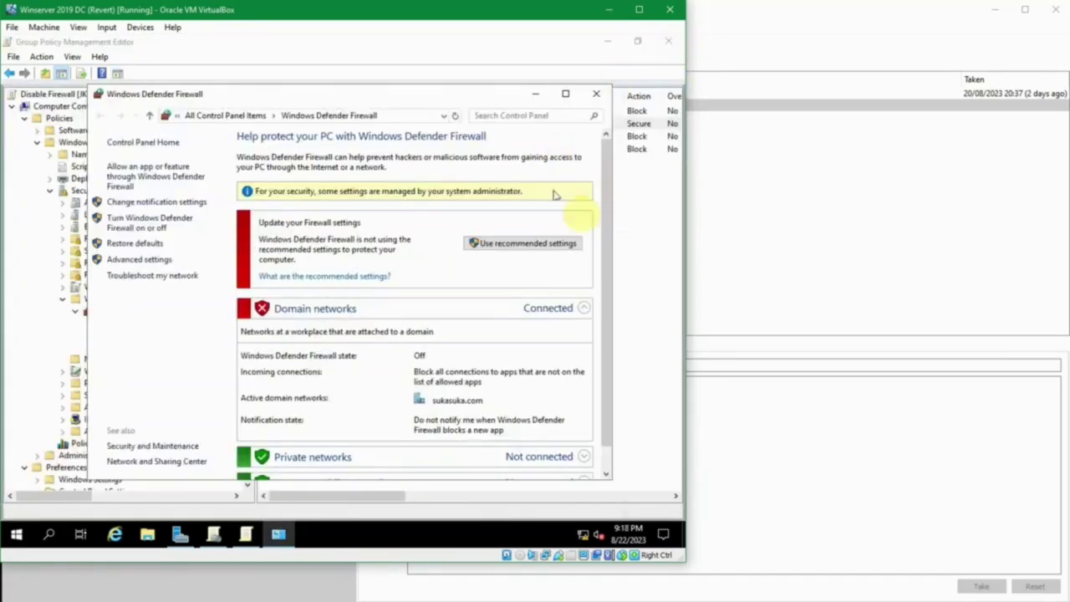
left_click(595, 96)
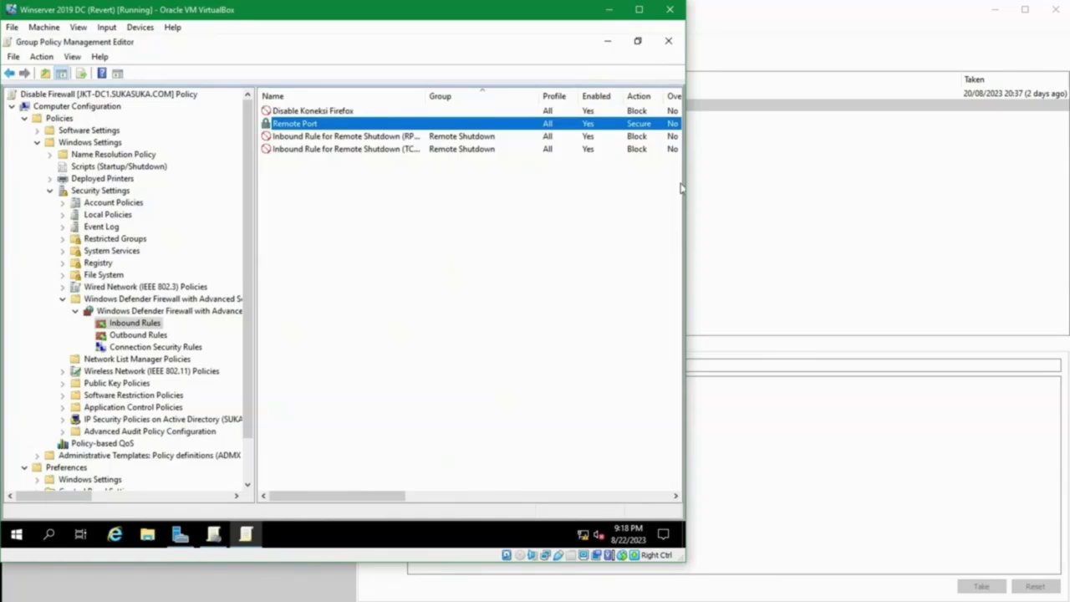
left_click(473, 300)
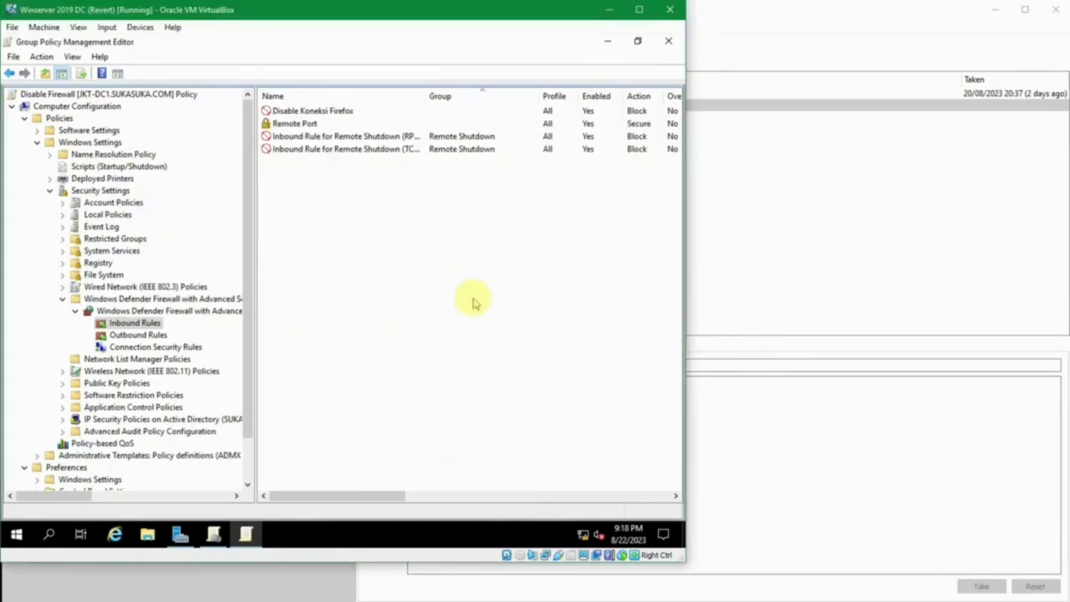